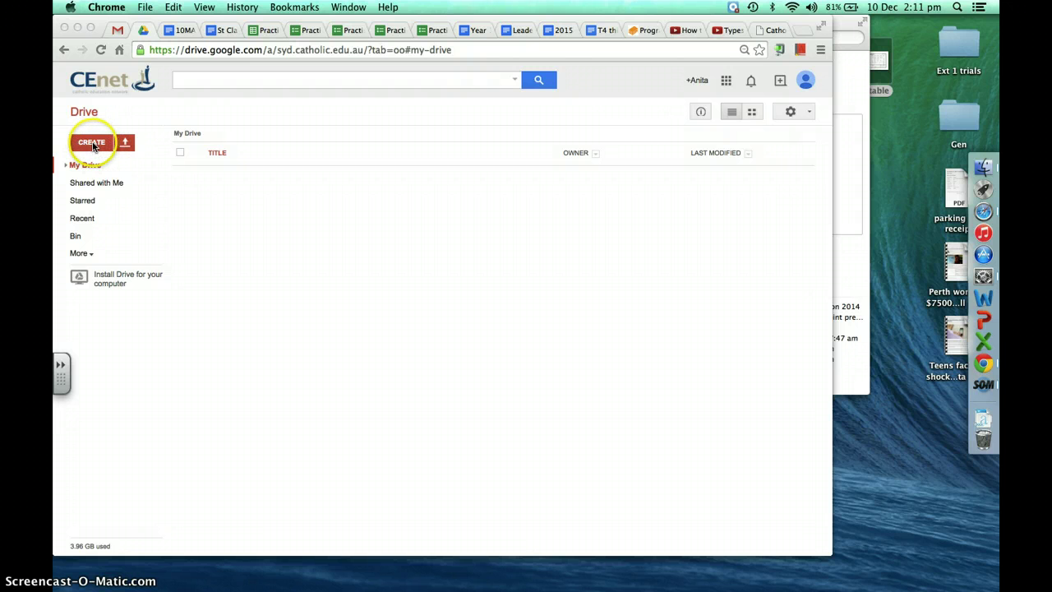
Create a new form in Drive and title it "Mobile Phone usage"
click(93, 145)
click(92, 145)
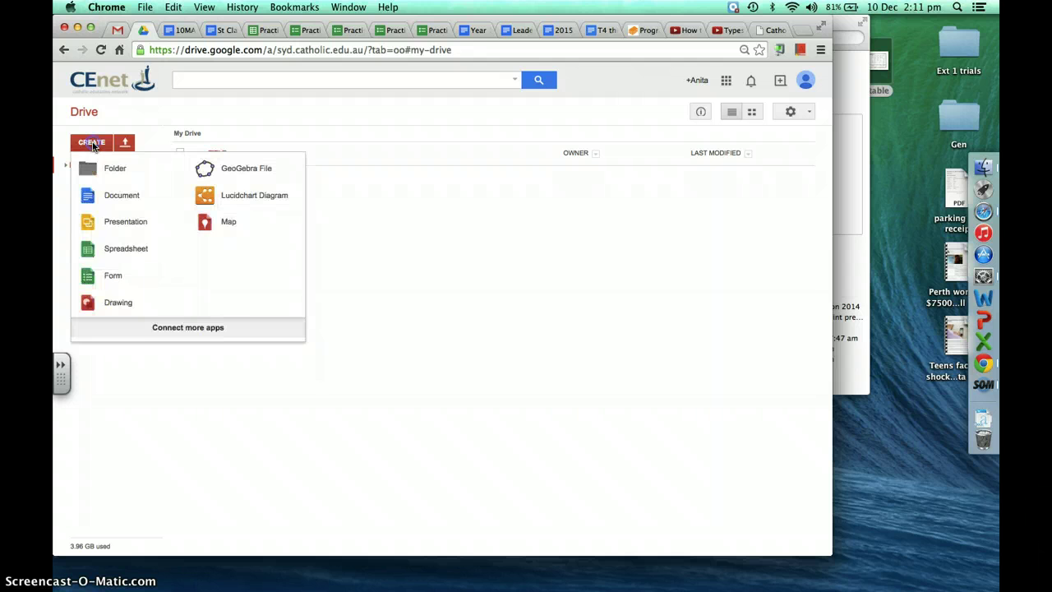
click(119, 278)
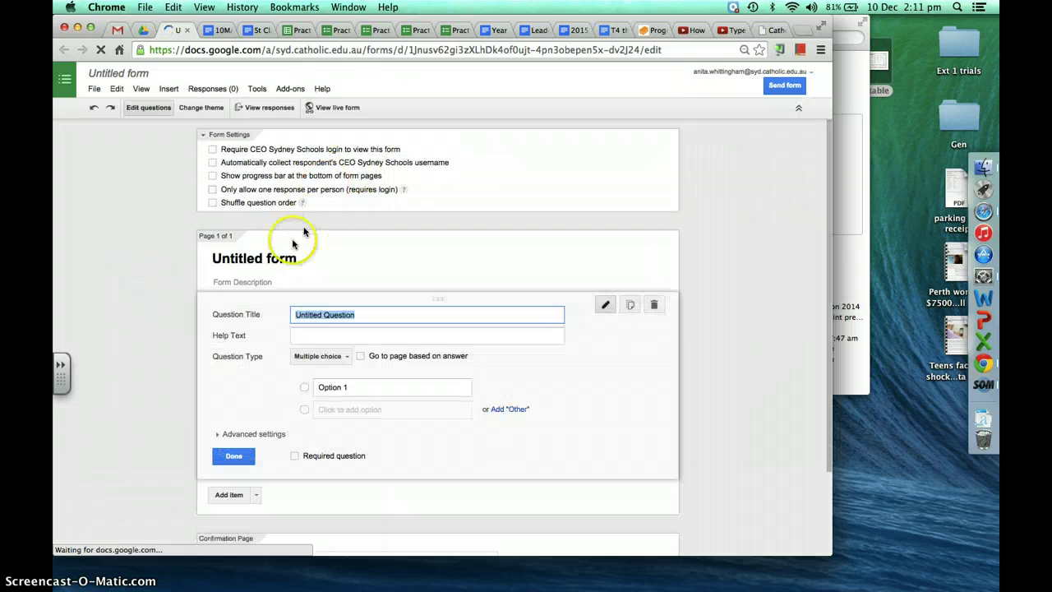
drag(297, 257, 181, 264)
text(Exam)
key(BackSpace)
key(BackSpace)
key(BackSpace)
key(BackSpace)
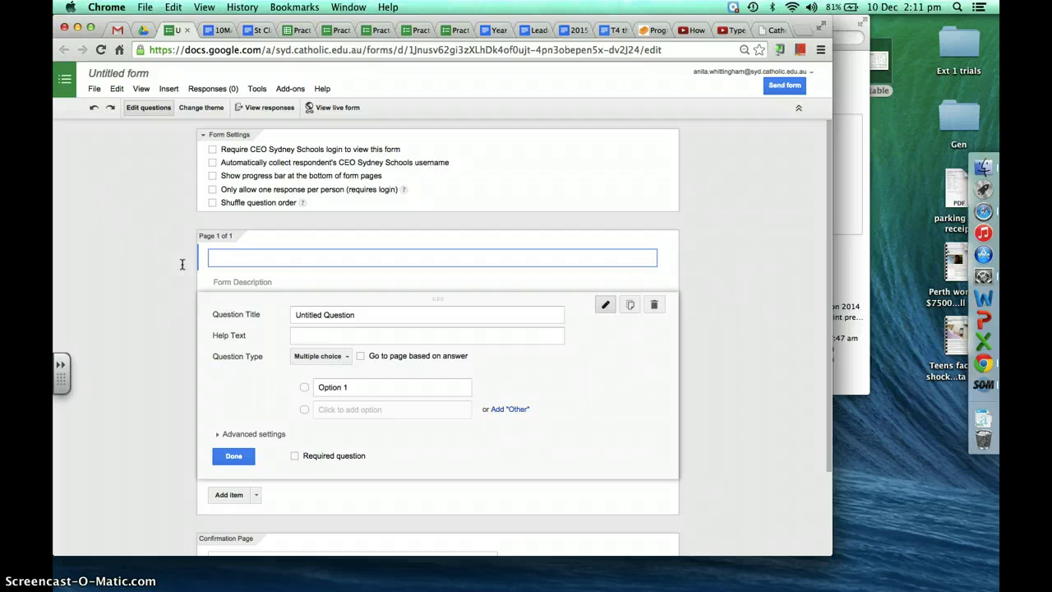
text(Mobile Phone usage)
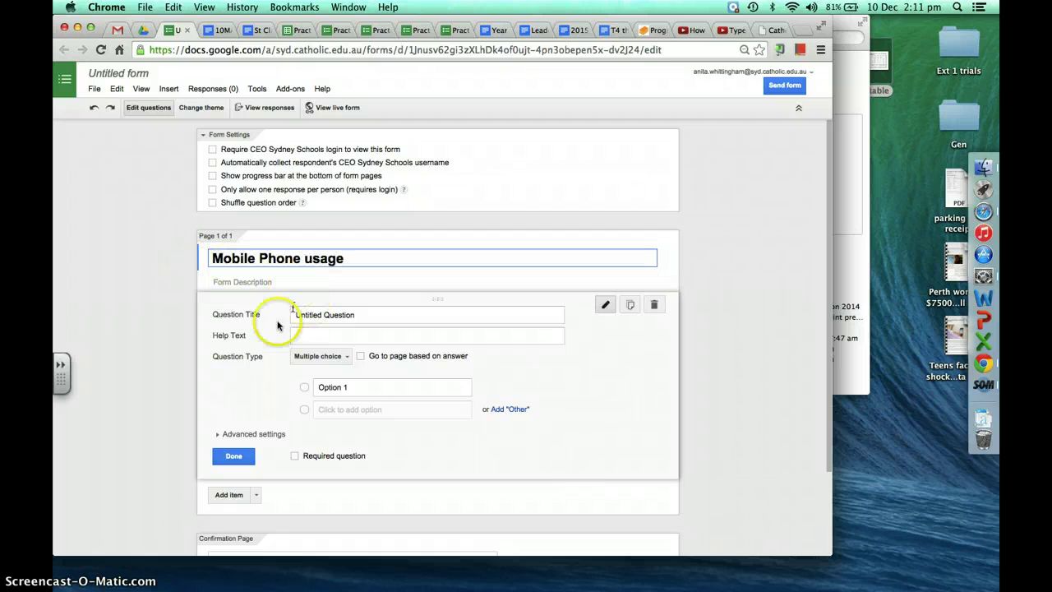
click(321, 281)
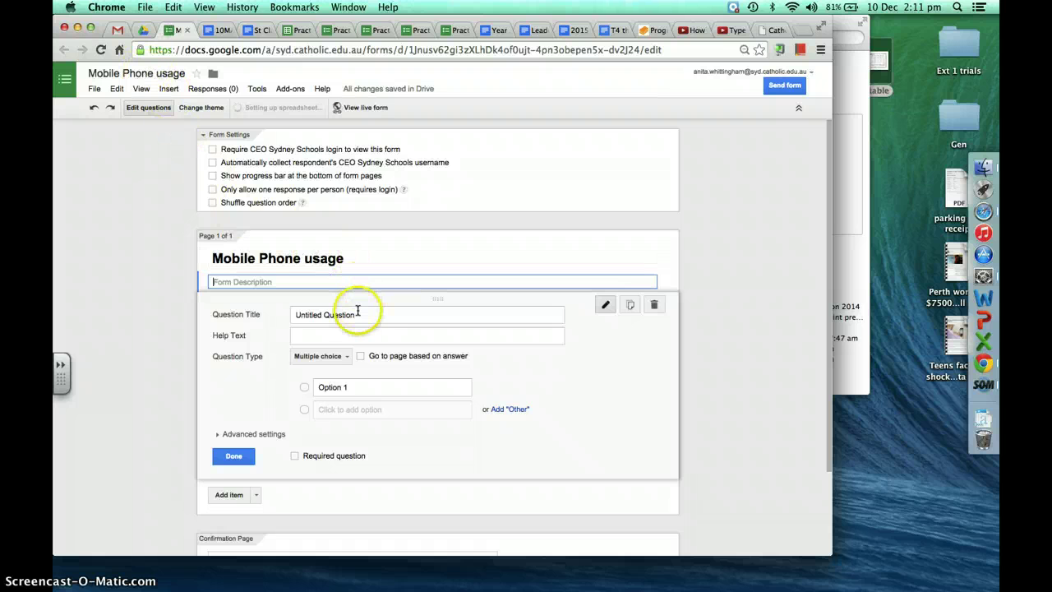
Set the title of the form's first question to "Are you male or female?"
scroll(358, 312, down, 1)
scroll(359, 312, down, 1)
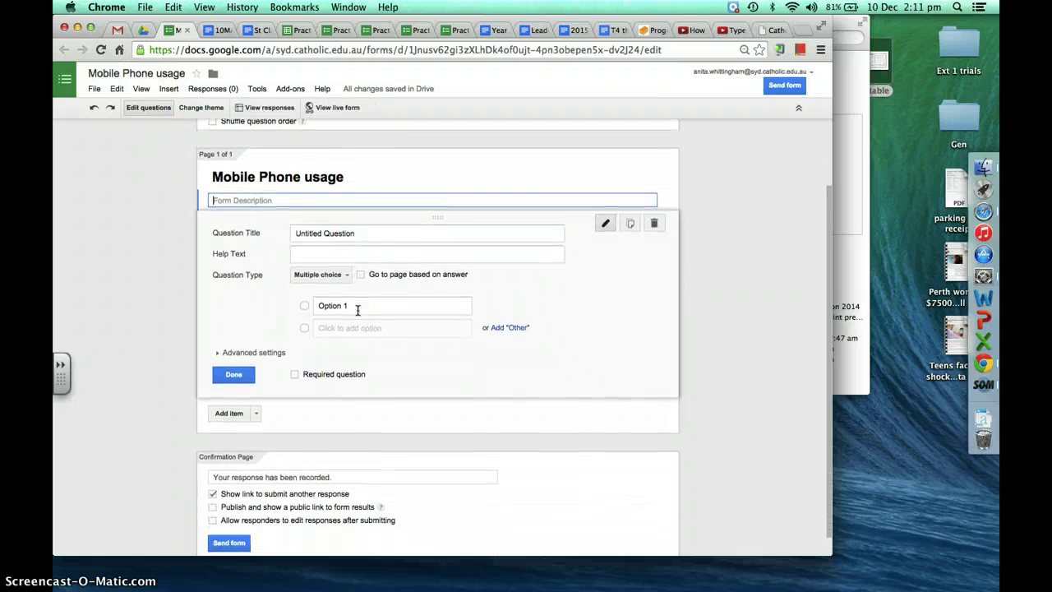
click(319, 230)
click(253, 229)
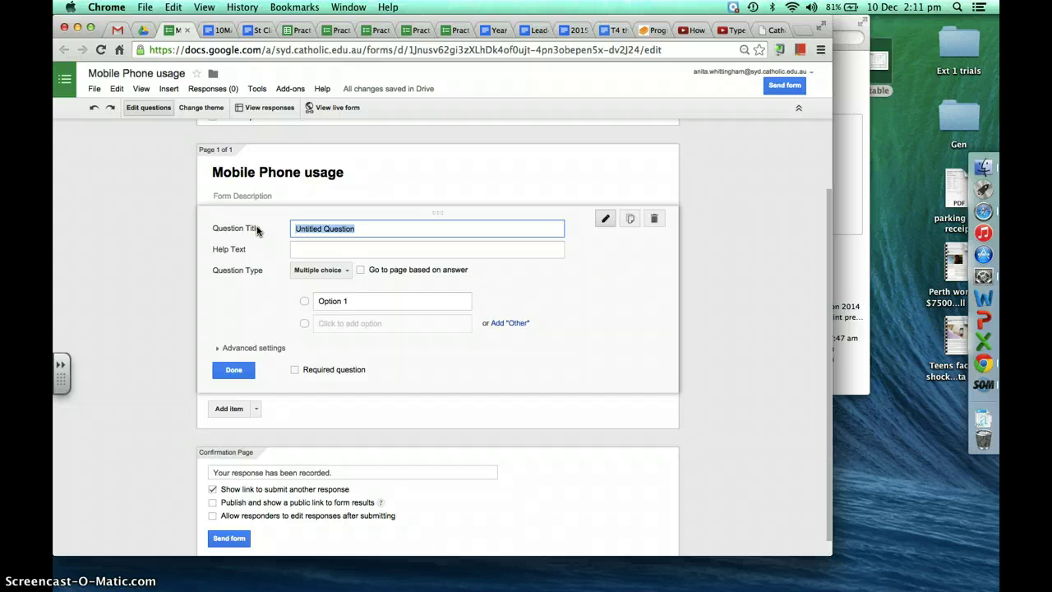
text(Are you male or female?)
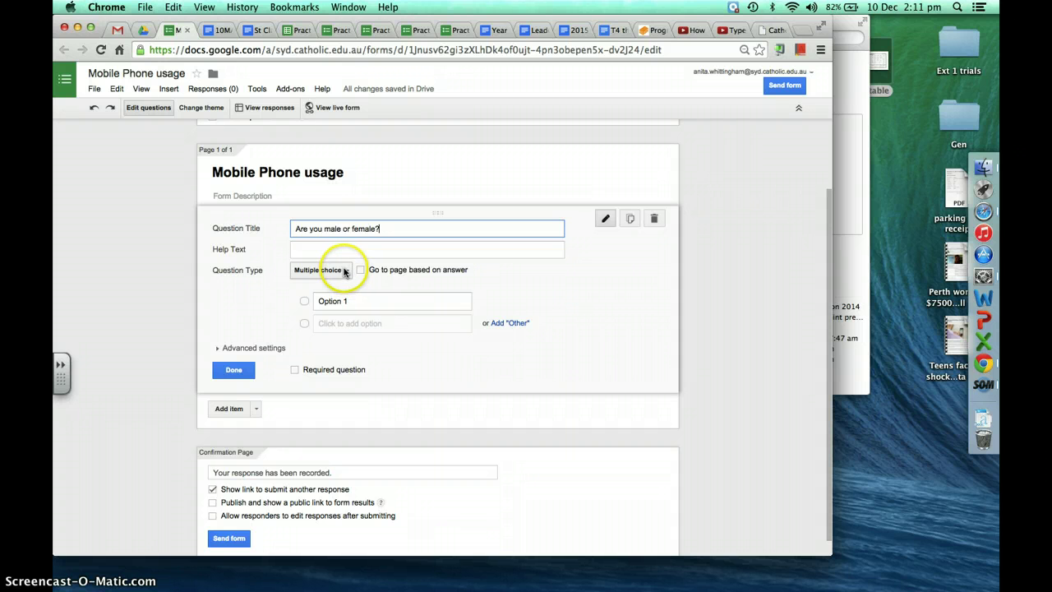
Give the gender question the options Male and Female, make it required, and finish editing it
click(317, 302)
text(Male)
click(346, 323)
text(Female)
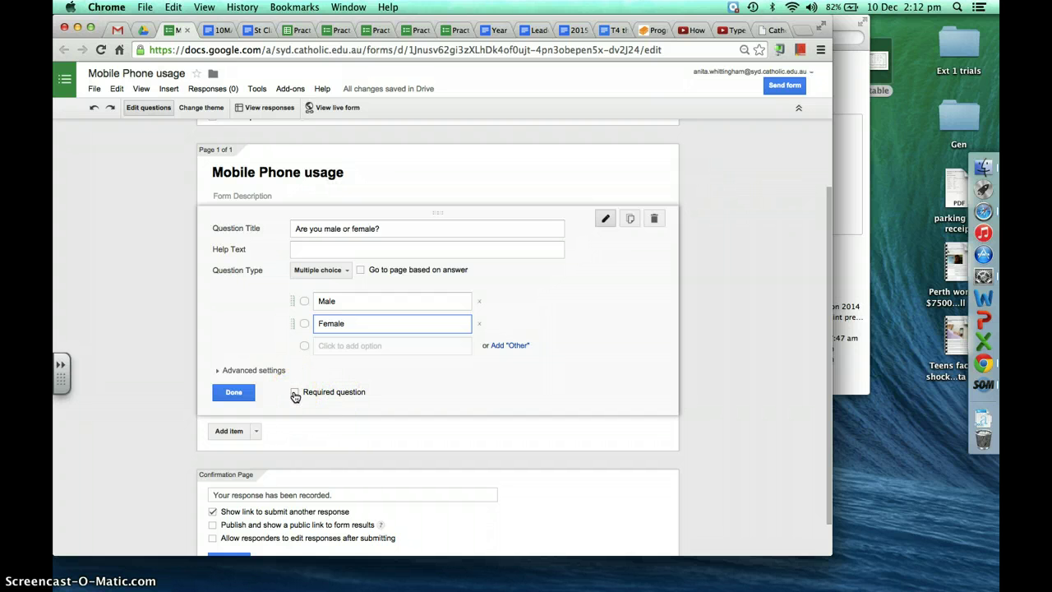
click(295, 395)
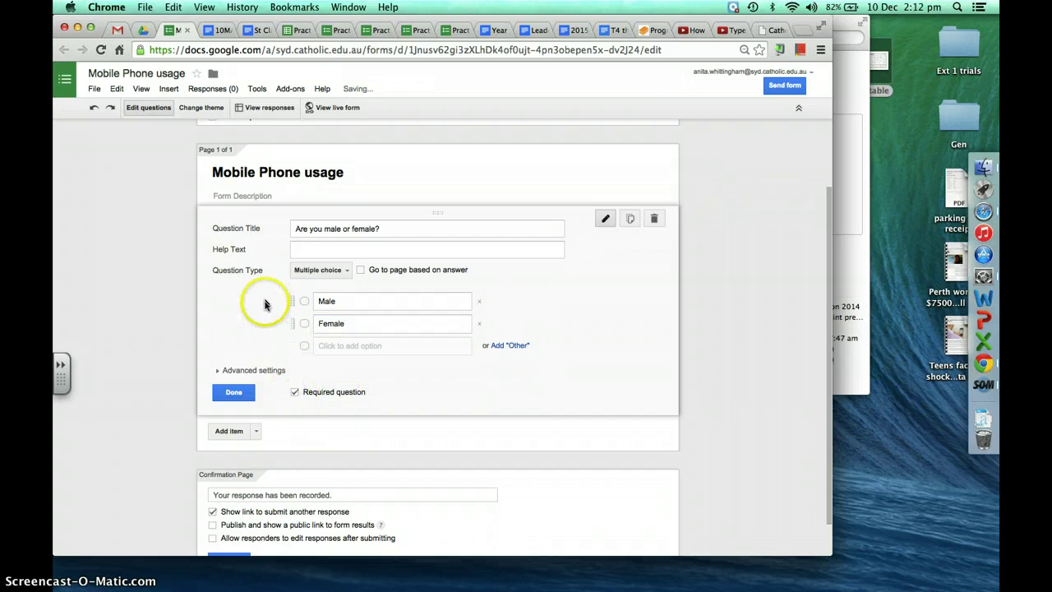
click(234, 394)
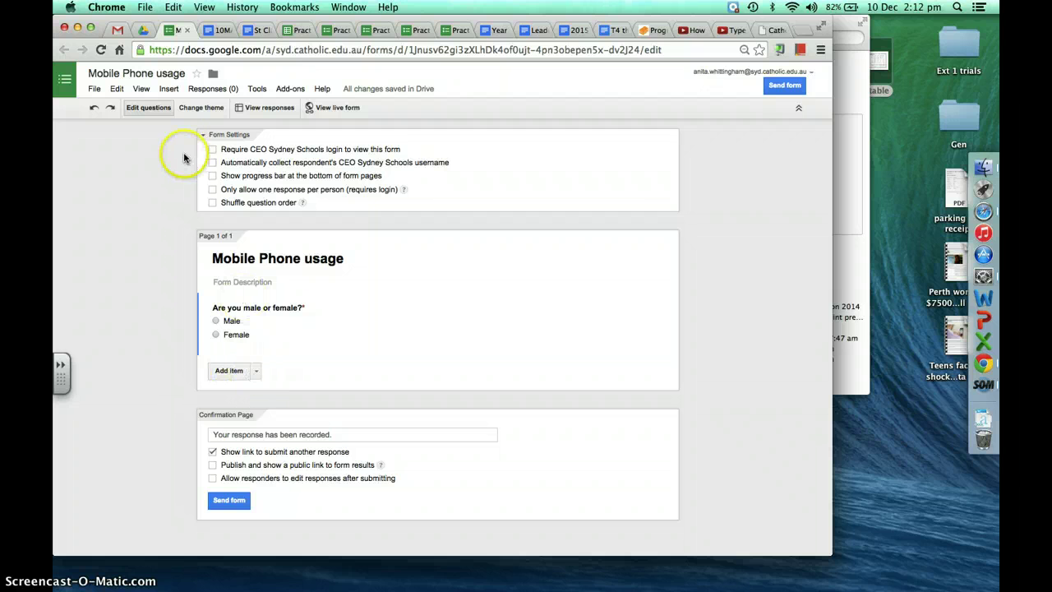
Add a choose-from-a-list question titled "What is your age?" below the gender question
click(173, 92)
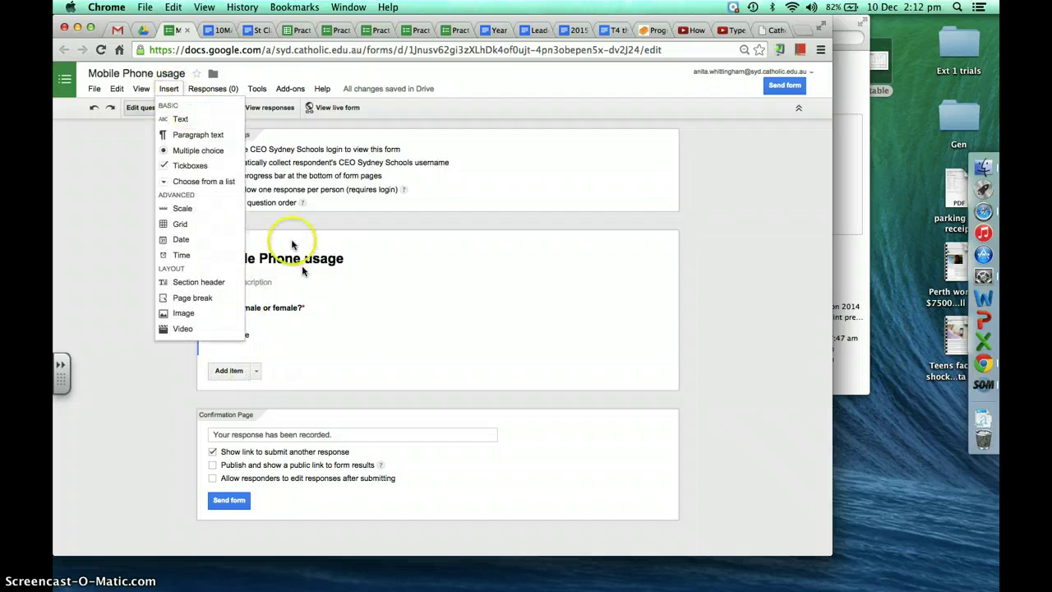
click(256, 374)
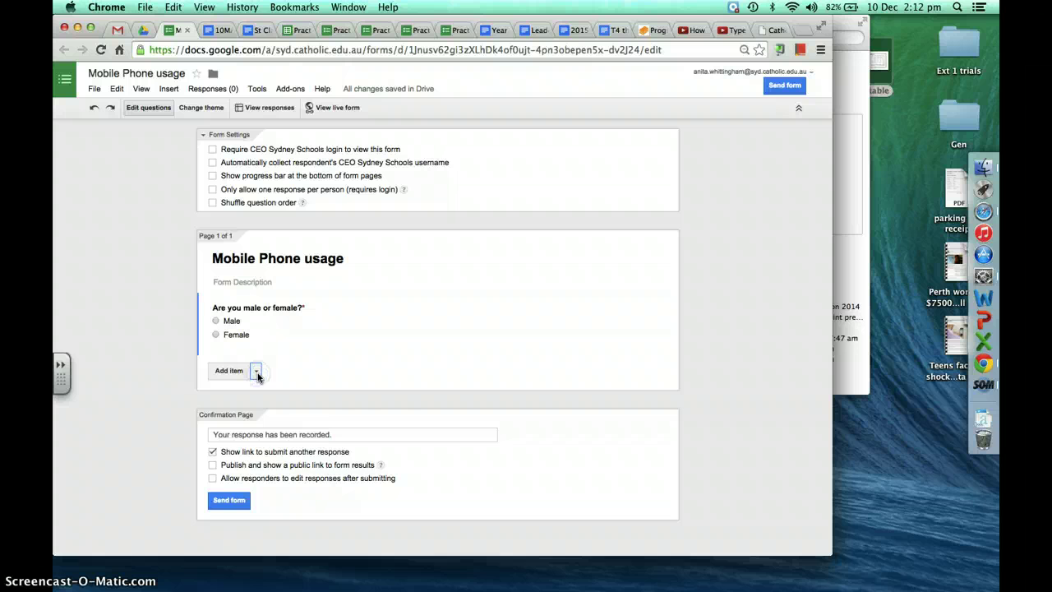
click(257, 374)
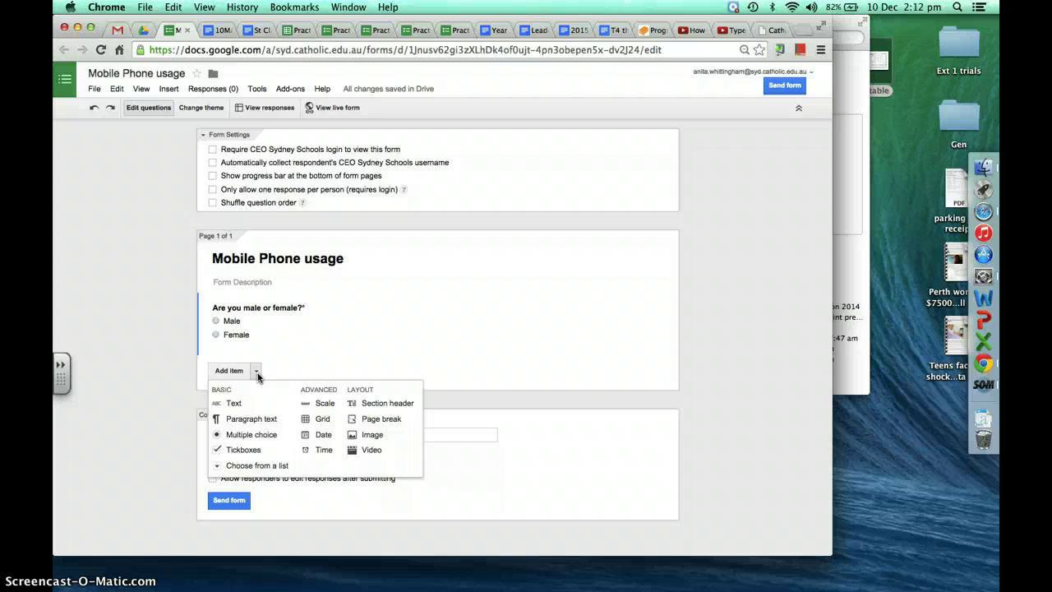
click(259, 467)
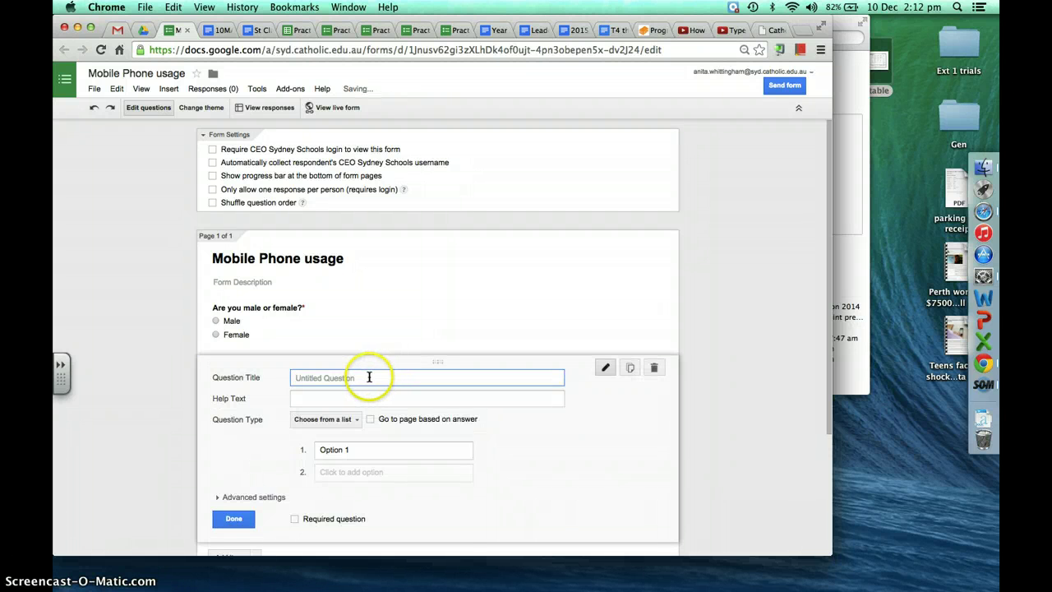
text(What is your age?)
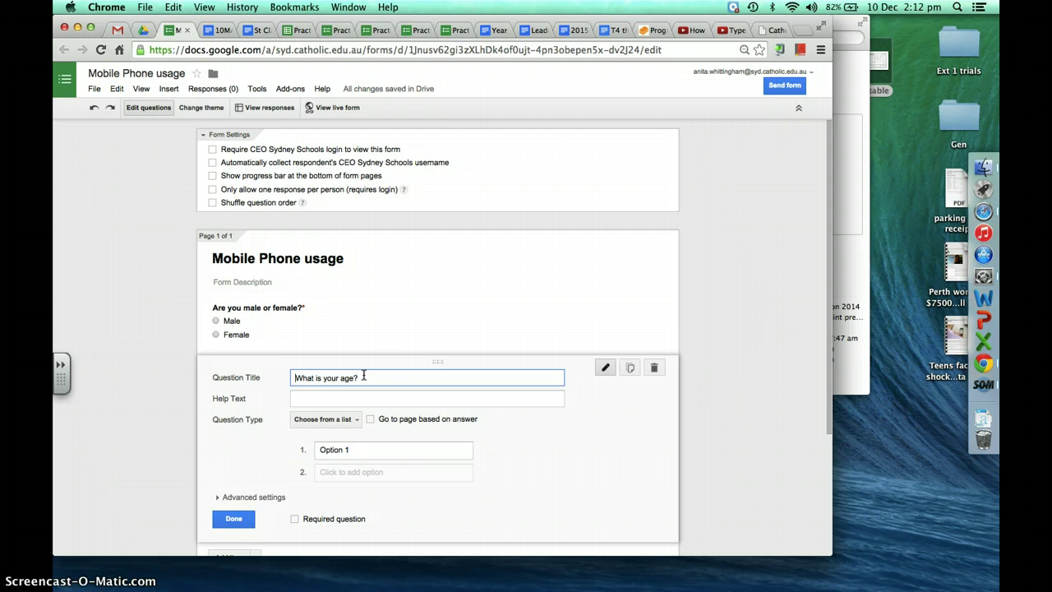
Enter 5-9, 10-15, 16-21 and 22-30 as the first four options of the age question
click(336, 451)
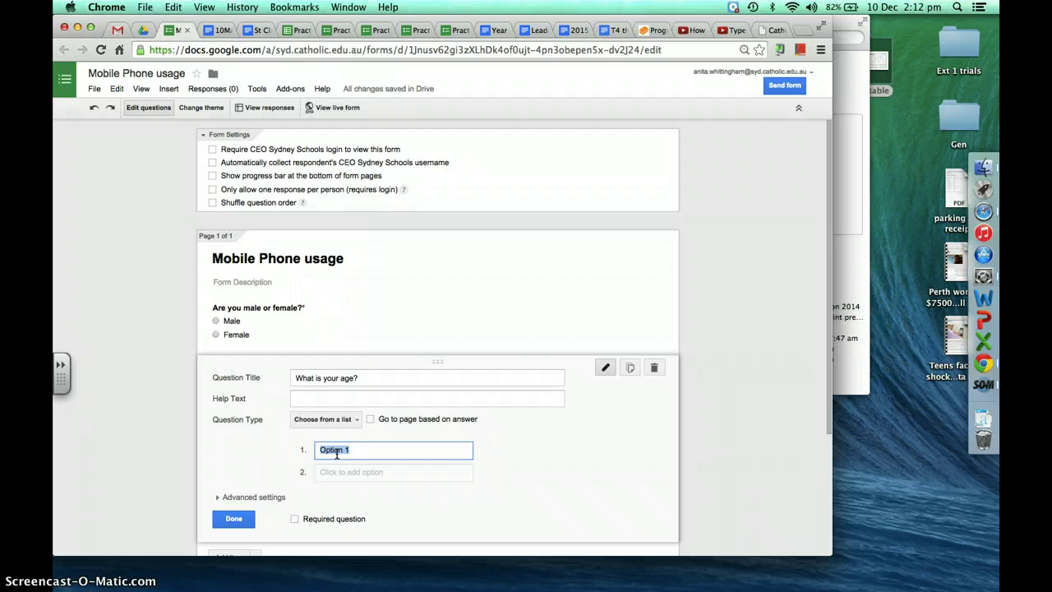
text(5-9)
click(323, 477)
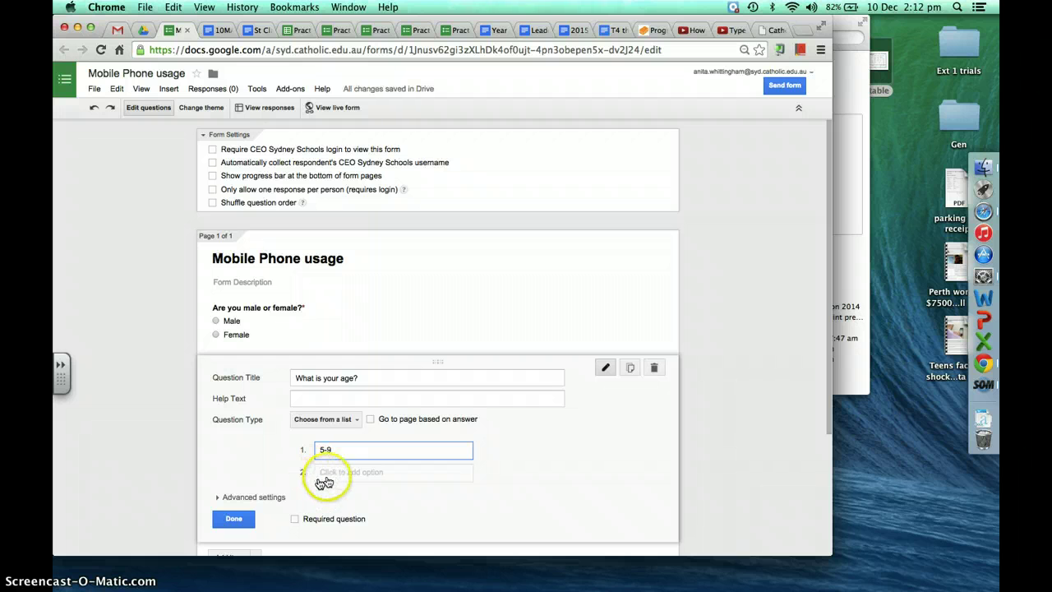
text(10-15)
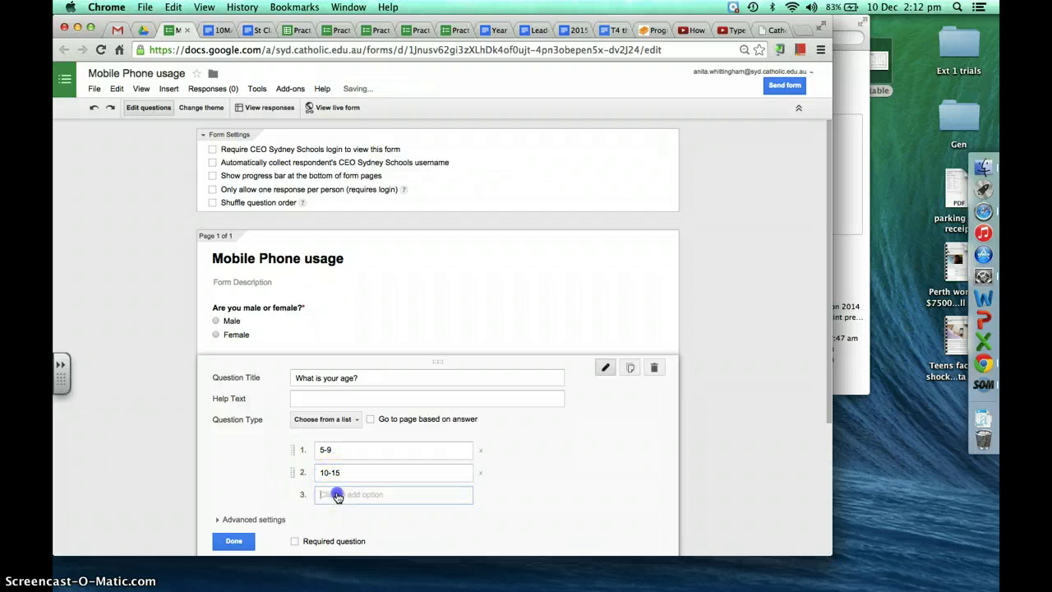
click(336, 495)
text(16-21)
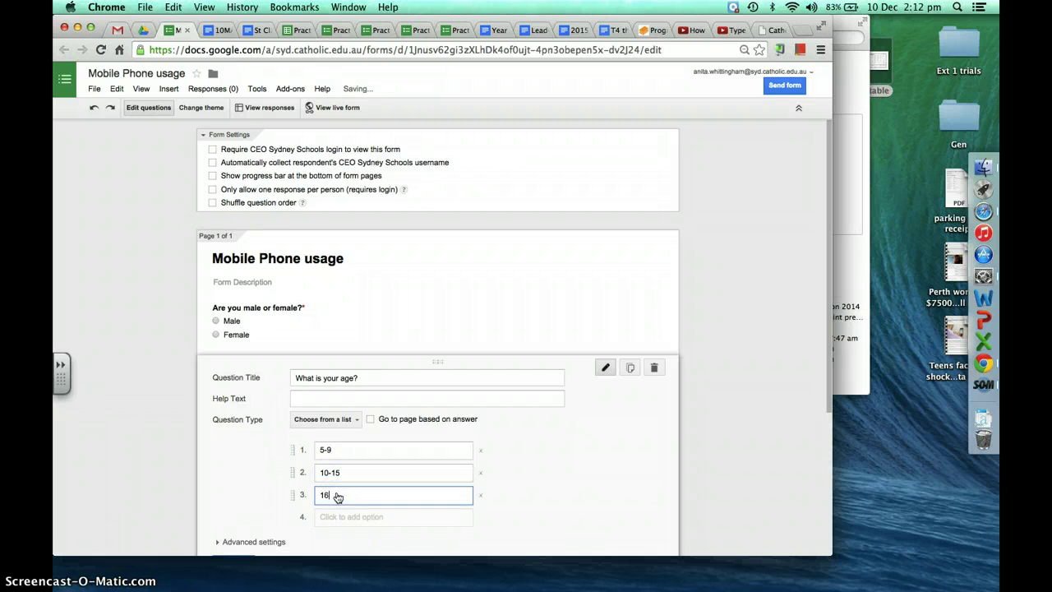
click(326, 518)
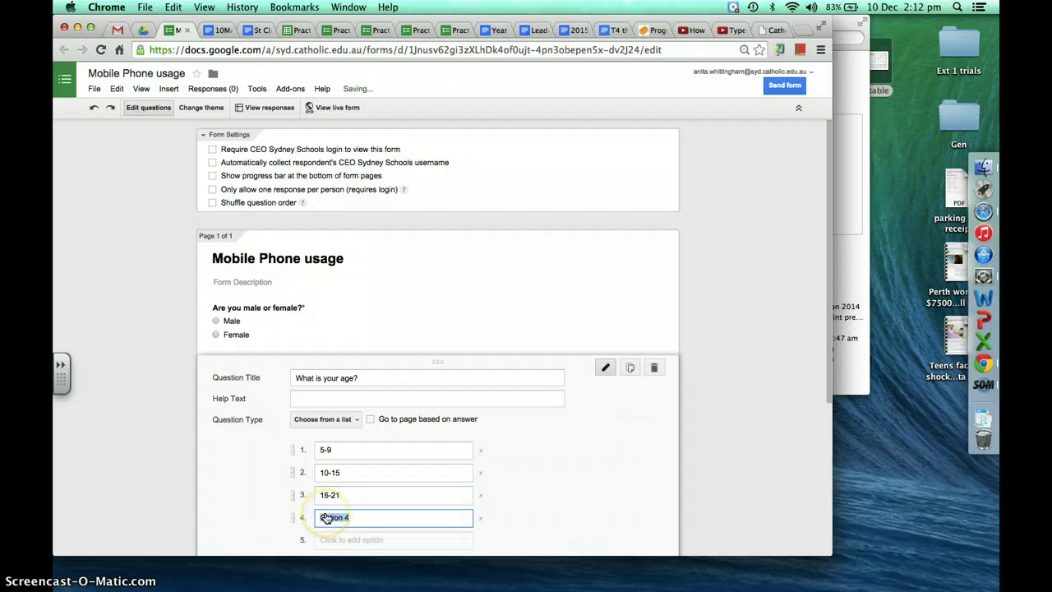
text(22-30)
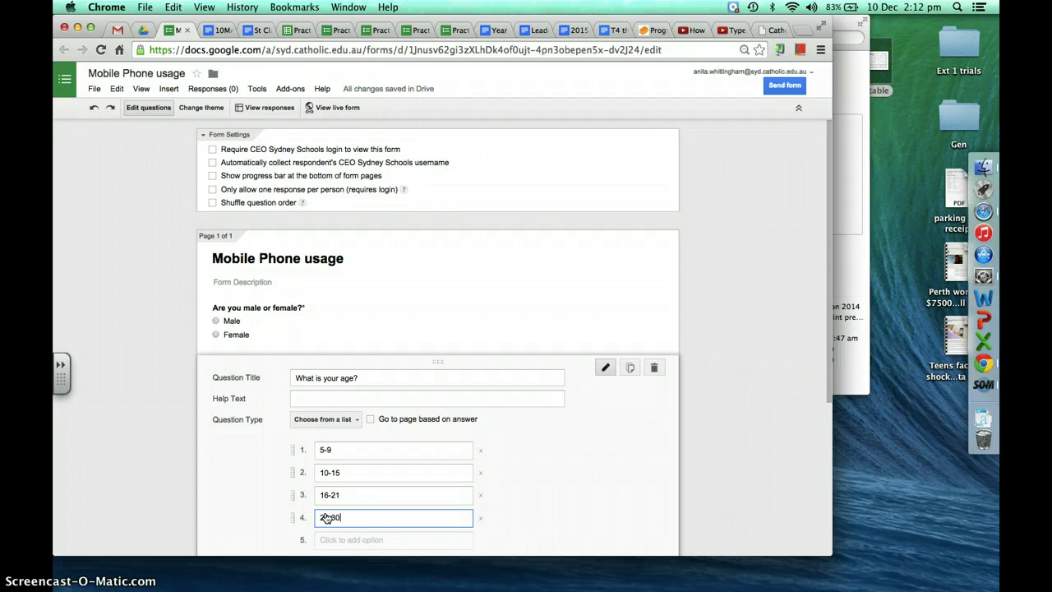
Add the age options 31-40 and 40+, make the question required, and finish editing it
scroll(326, 518, down, 1)
click(319, 496)
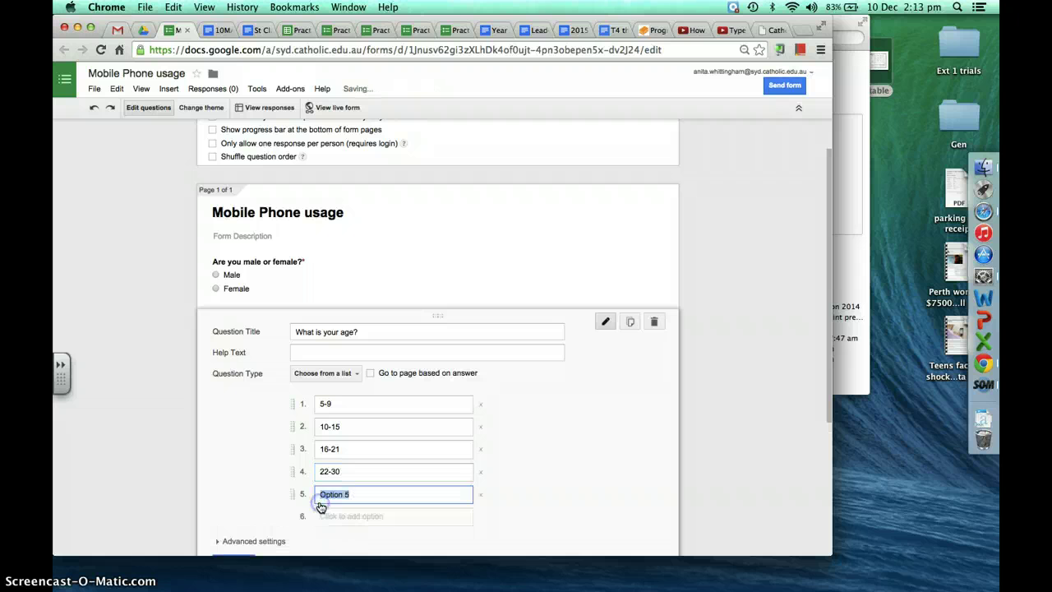
text(31-40)
click(319, 513)
text(4)
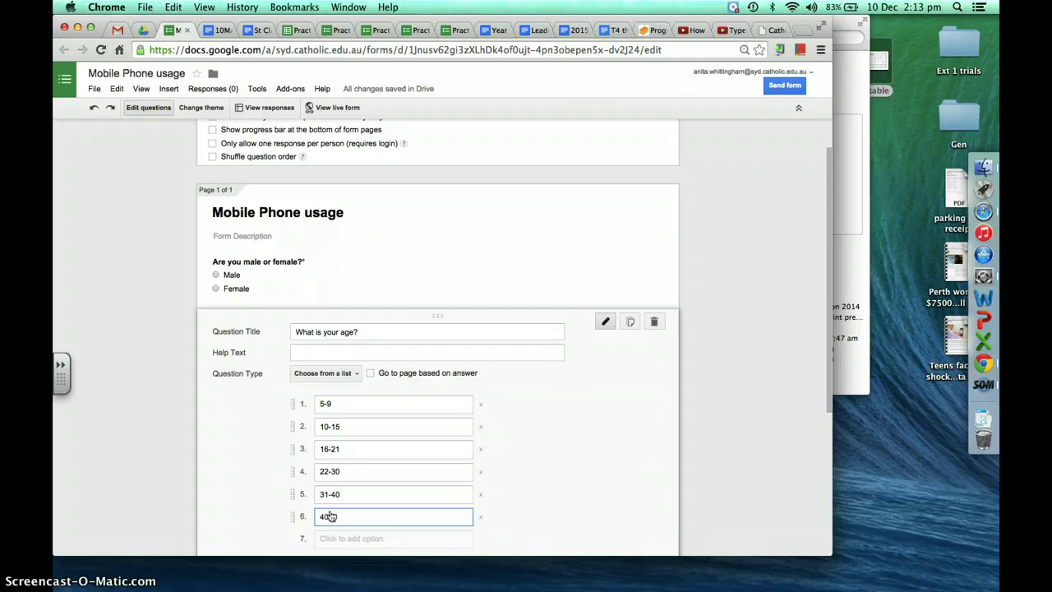
text(0+)
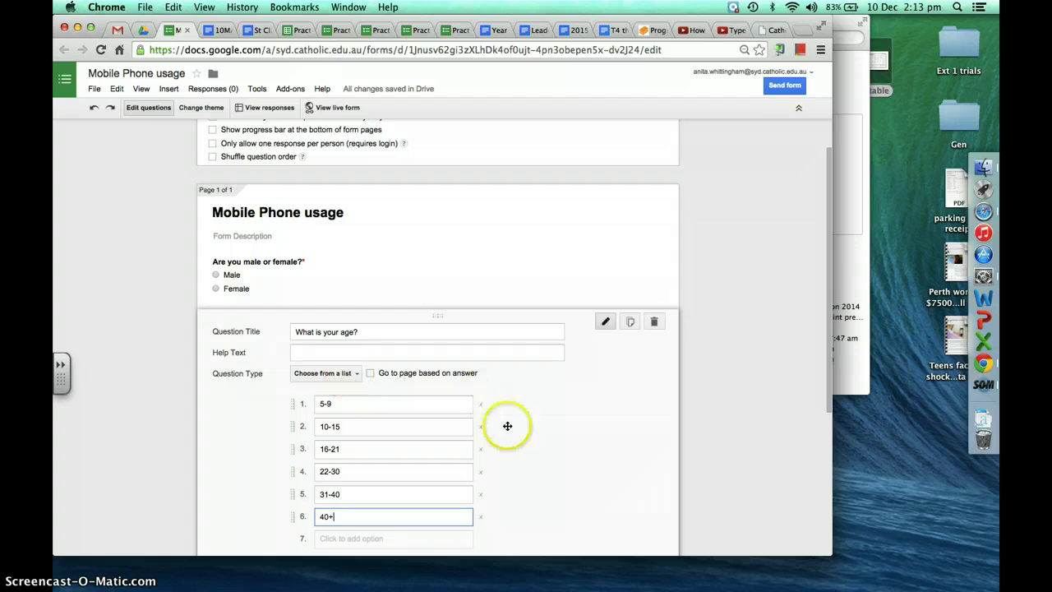
scroll(522, 444, down, 3)
click(294, 464)
click(234, 463)
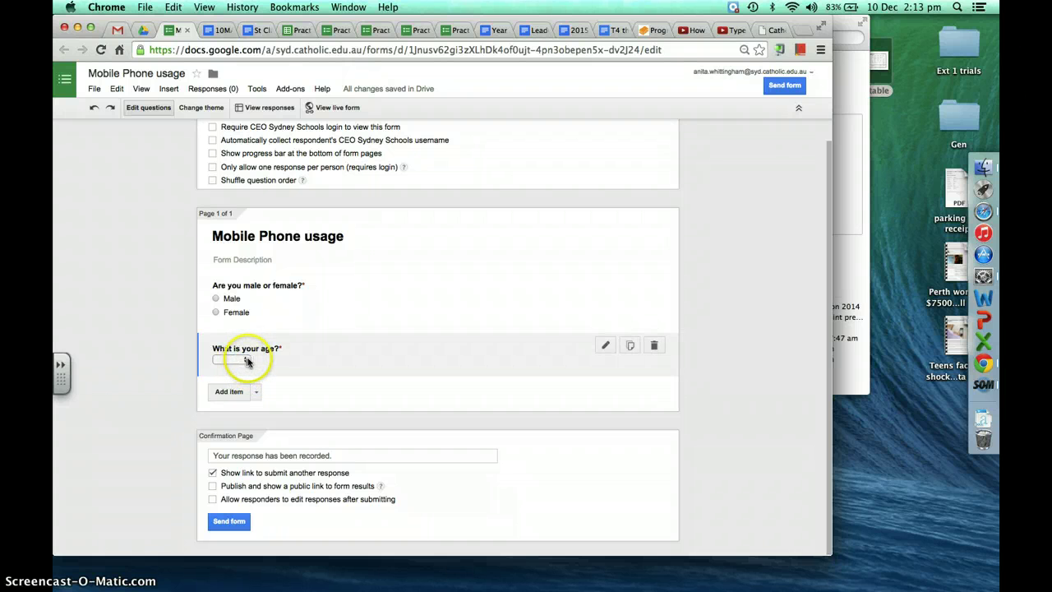
Preview the live form, check the choices in the age question, and return to the form editor
click(337, 107)
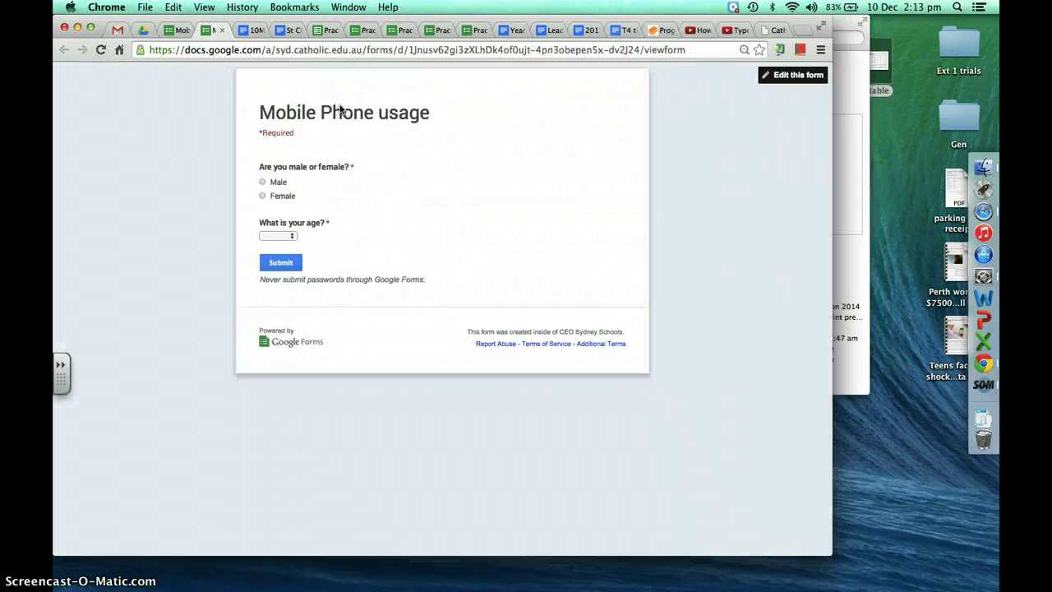
click(288, 238)
drag(281, 254, 369, 228)
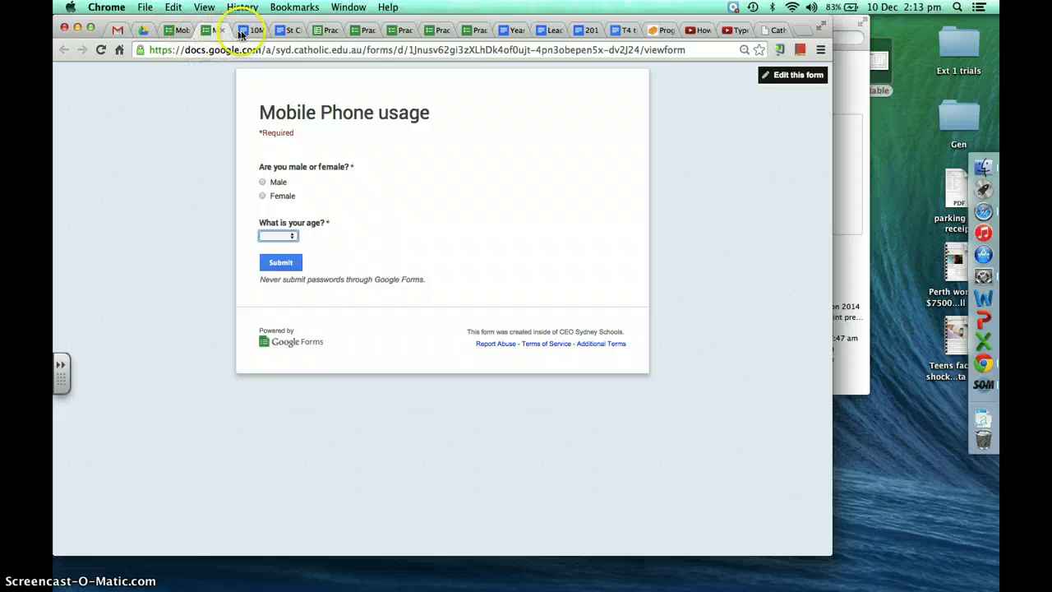
click(181, 31)
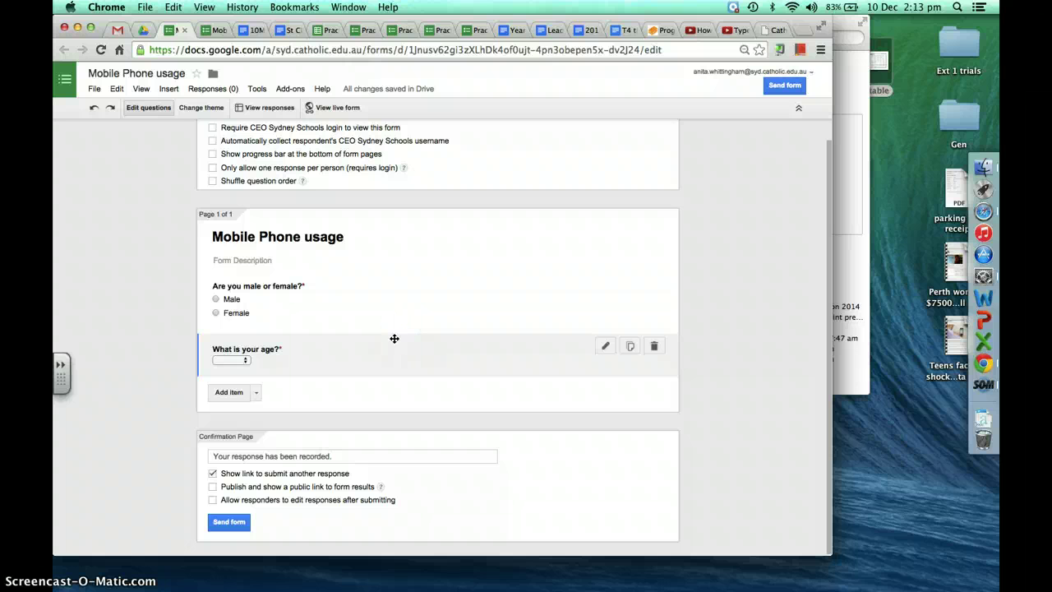
Add a multiple choice question titled "Are you on a post-paid or pre-paid plan?" after the age question
click(256, 392)
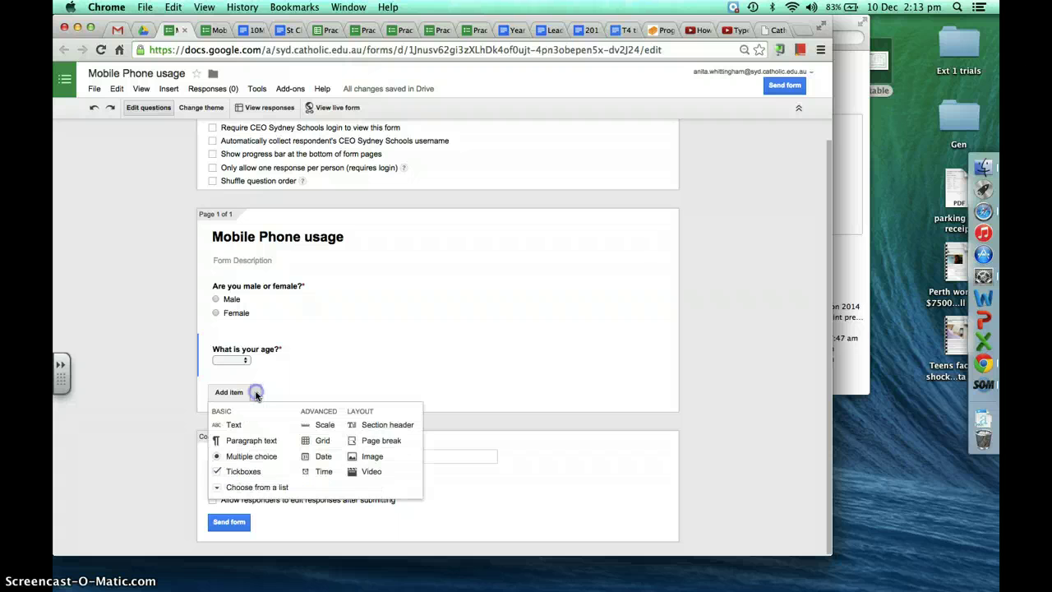
click(251, 457)
text(Are you on a post-paid or pre-pa)
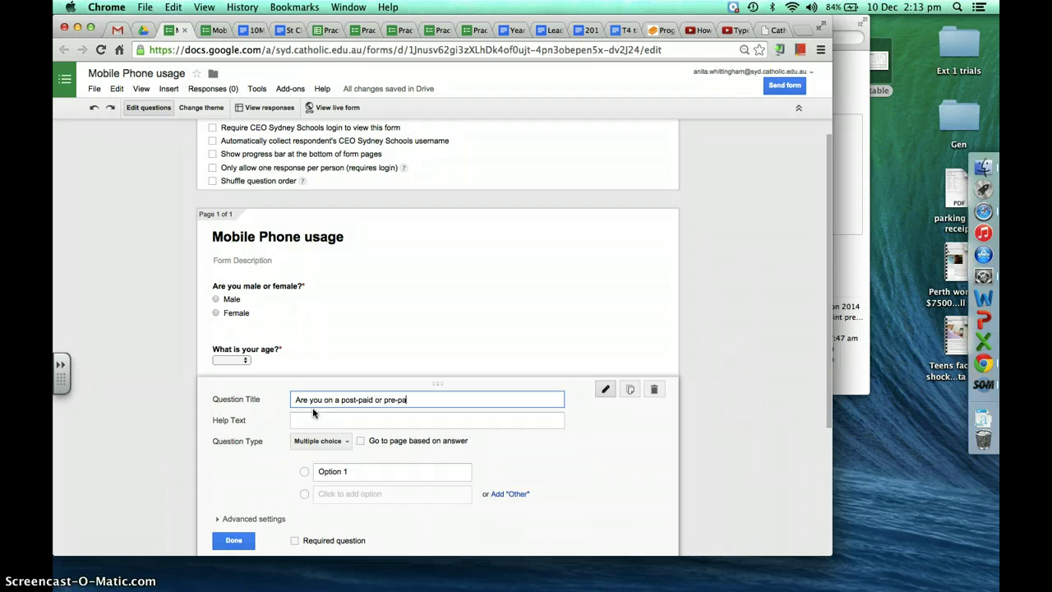
text(?)
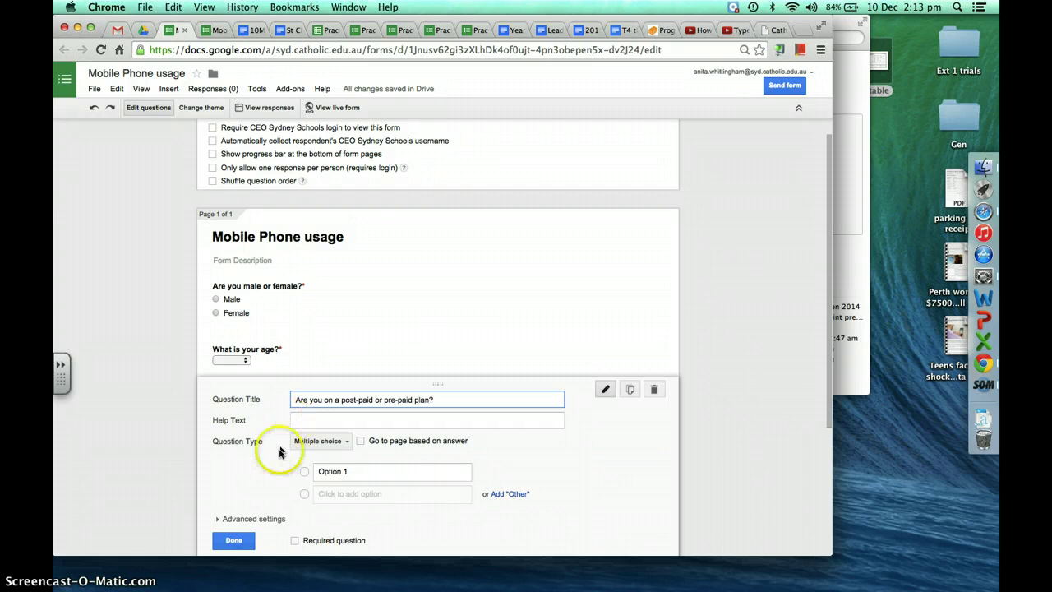
Enter "post-paid" and "pre-paid" as the two options of the plan question
click(322, 471)
text(P)
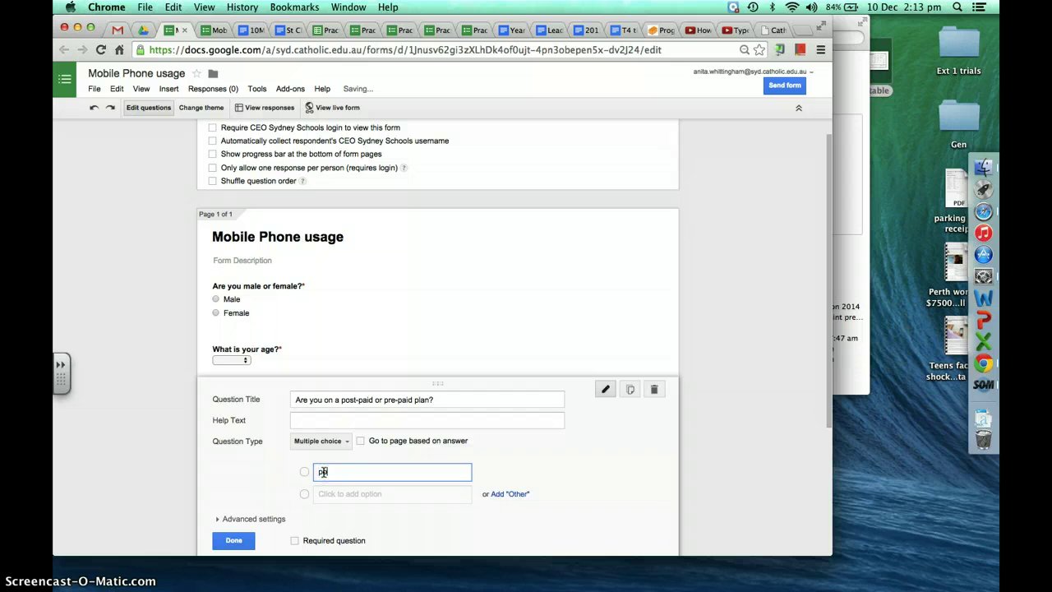
text(ost-paid)
click(332, 494)
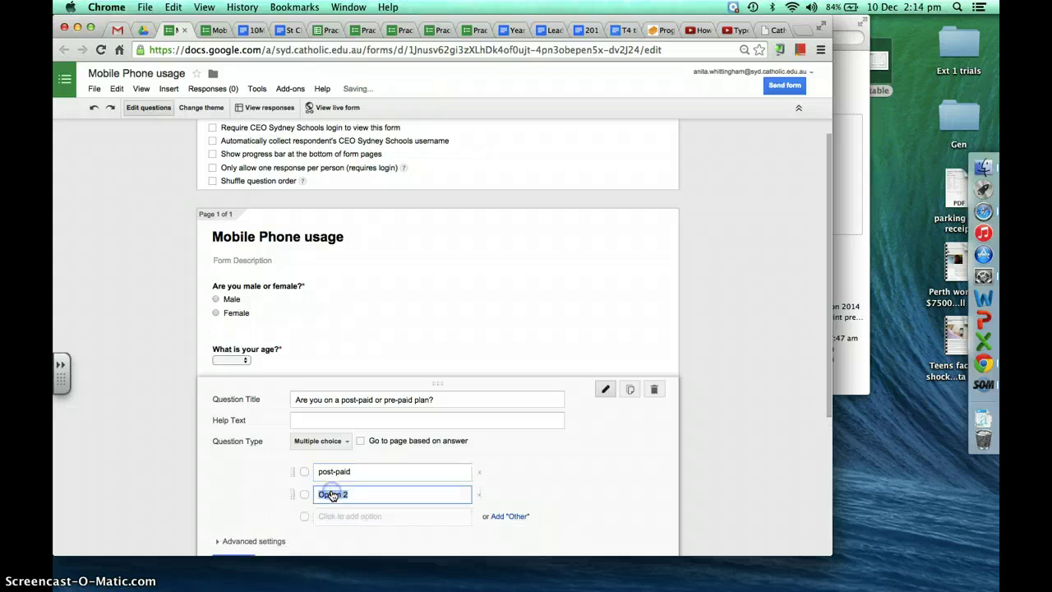
text(pre-paid)
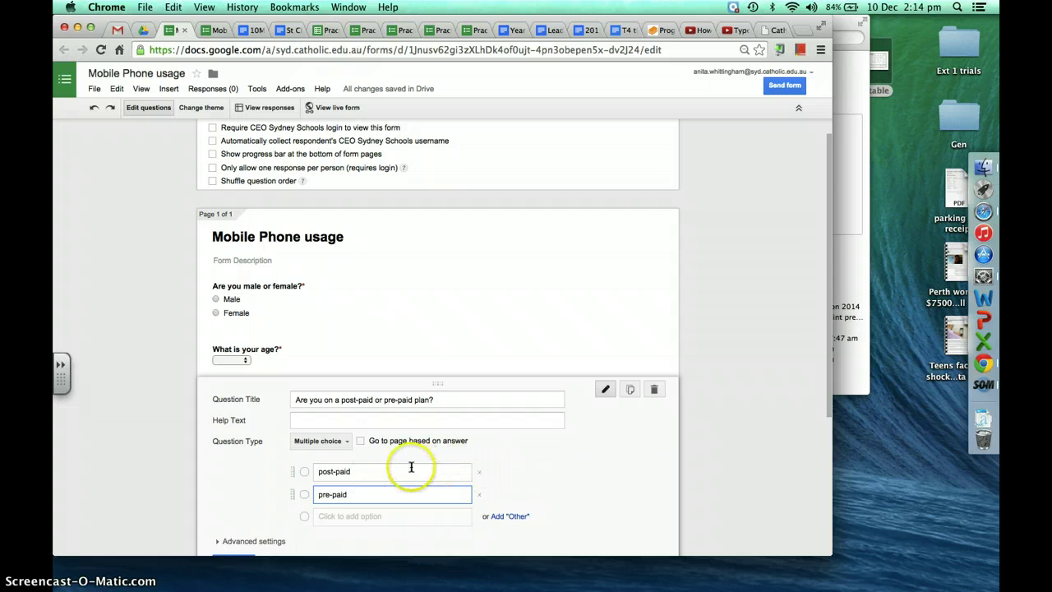
Make the plan type question required and enable going to a page based on the answer
scroll(401, 460, down, 2)
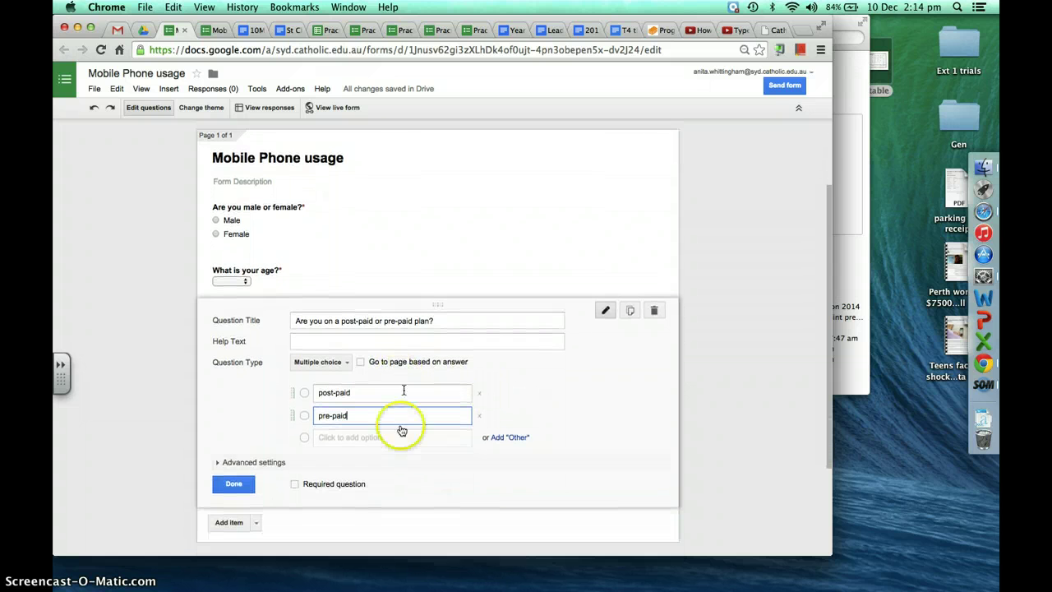
click(298, 484)
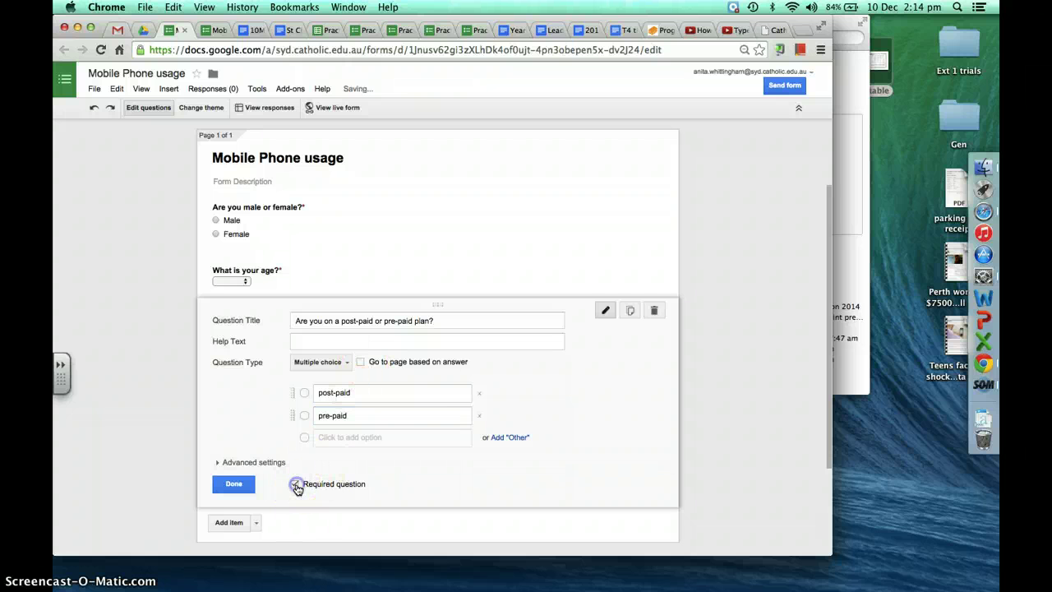
click(363, 363)
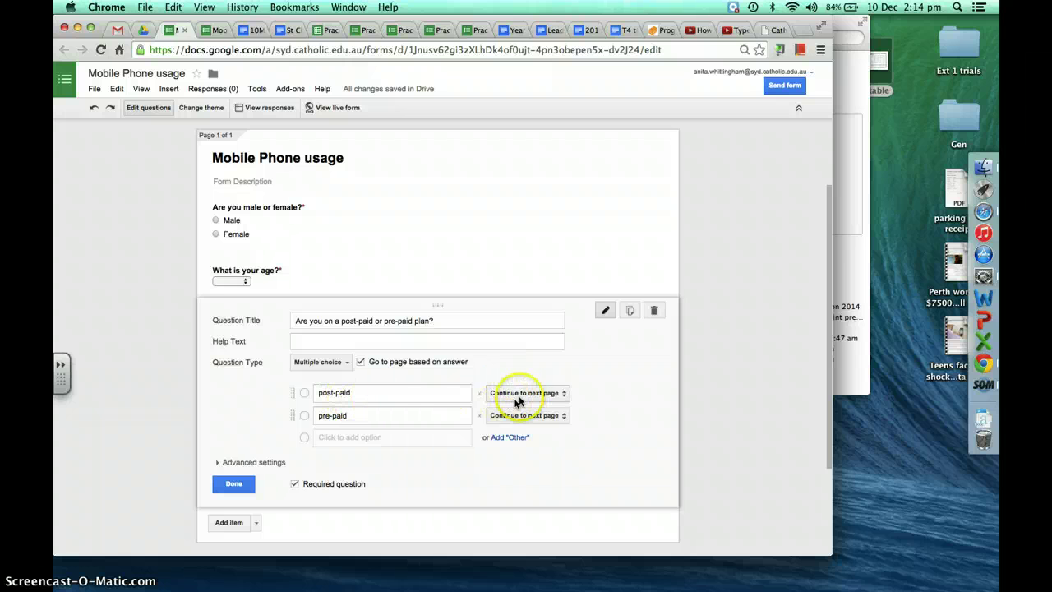
Check the page destinations offered for the post-paid option and finish editing the plan question
click(523, 395)
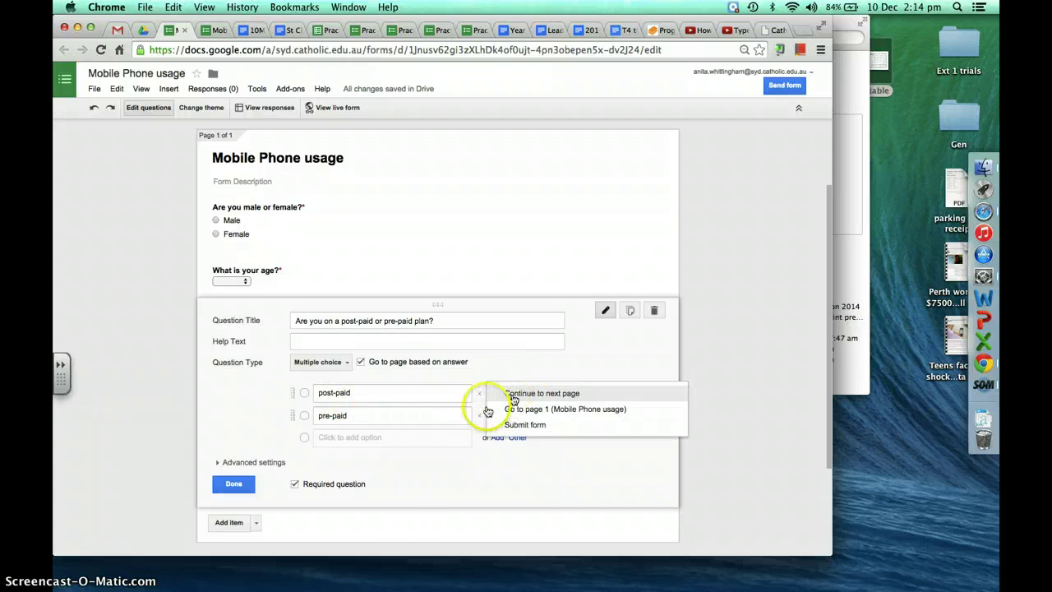
click(423, 482)
click(521, 434)
click(465, 471)
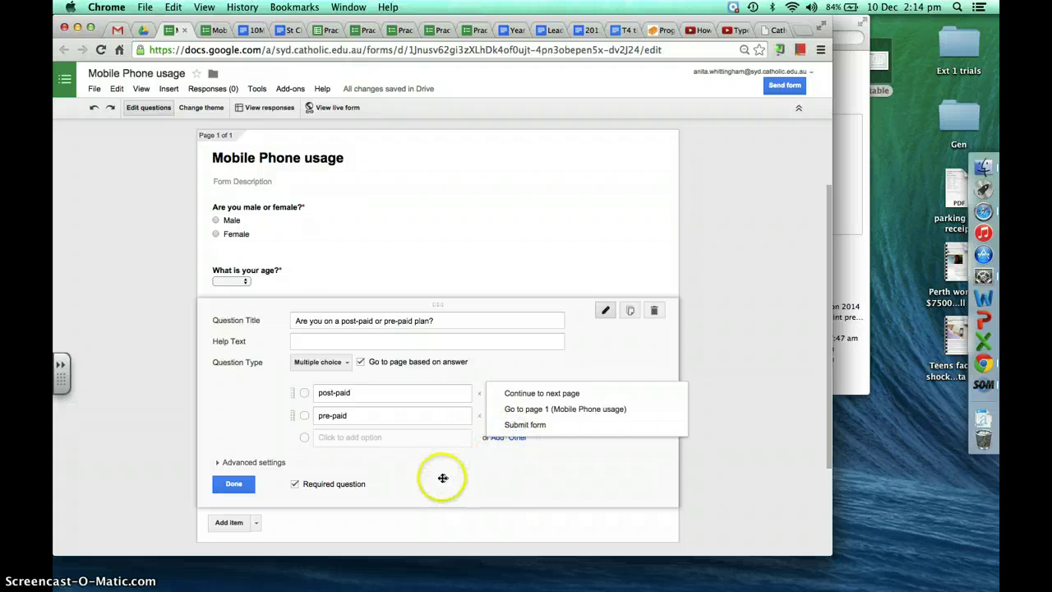
scroll(426, 476, down, 3)
click(402, 434)
click(235, 424)
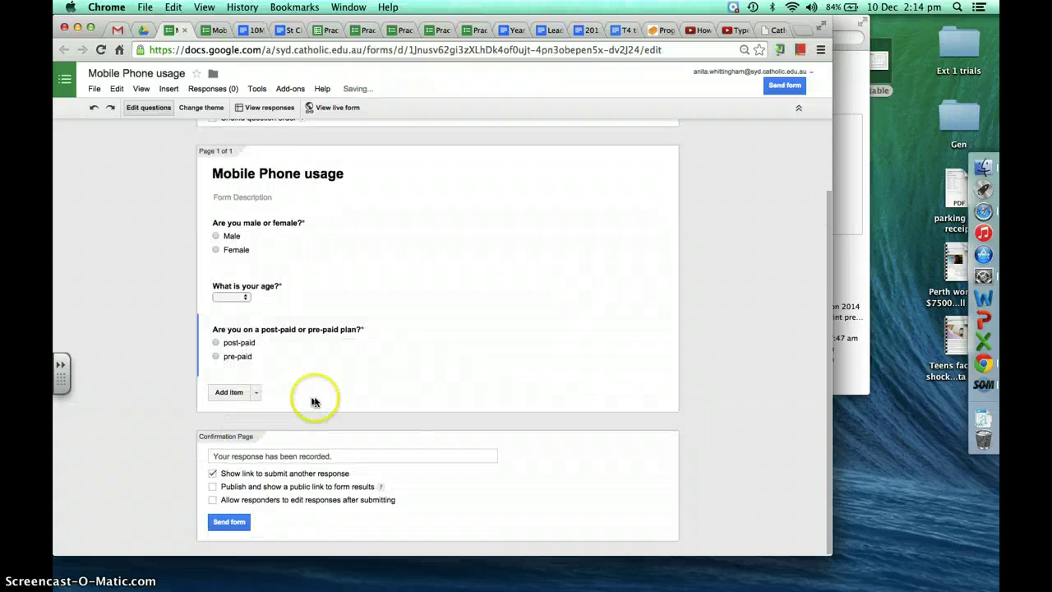
Insert a page break titled "Post-paid" after the plan question
click(255, 392)
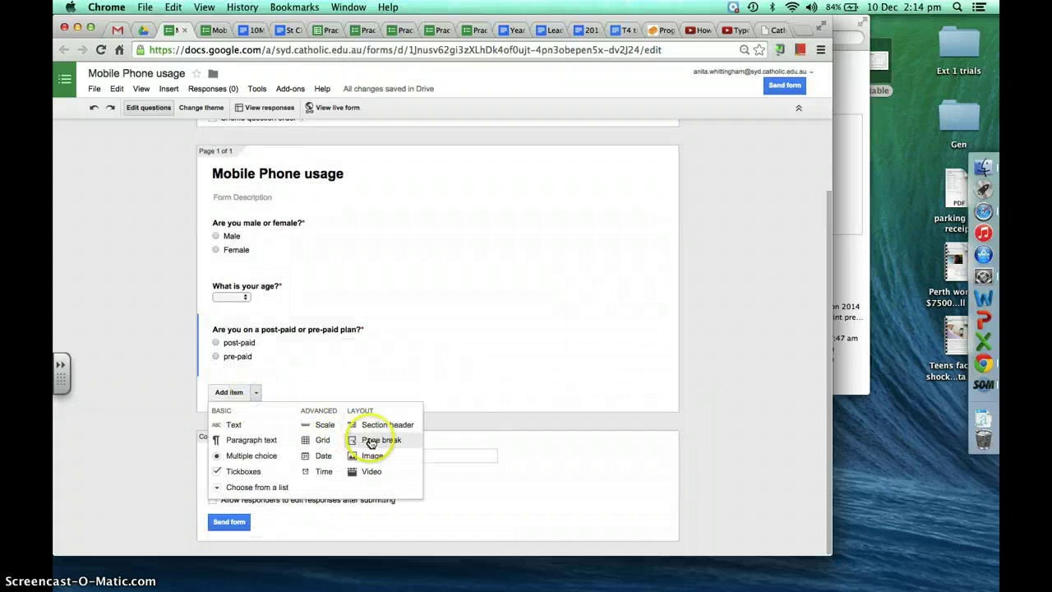
click(370, 441)
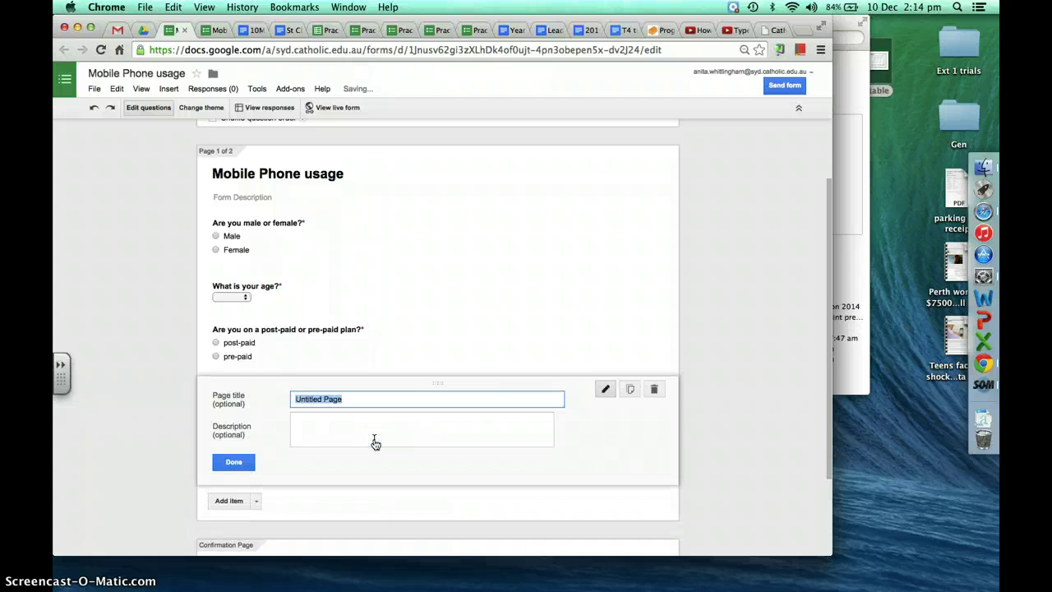
text(Post-paid)
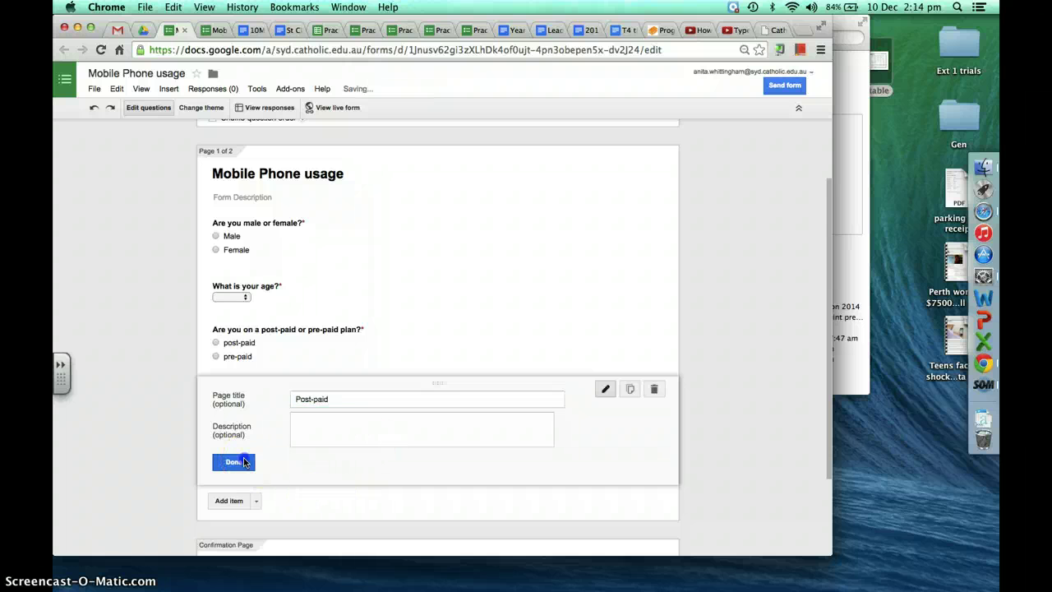
click(235, 461)
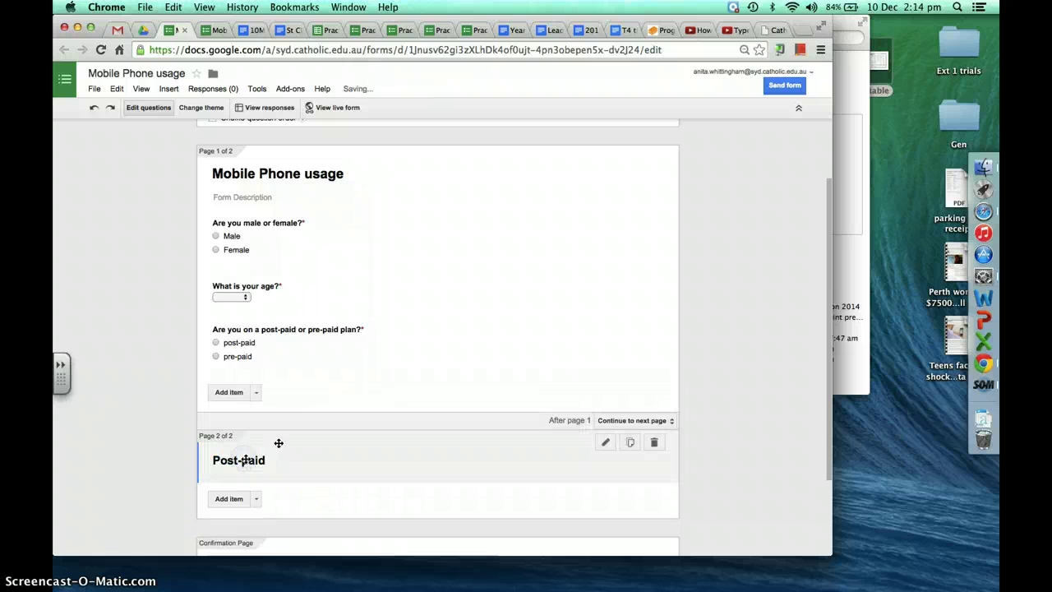
Insert another page break titled "Pre-paid" after the Post-paid page
click(258, 411)
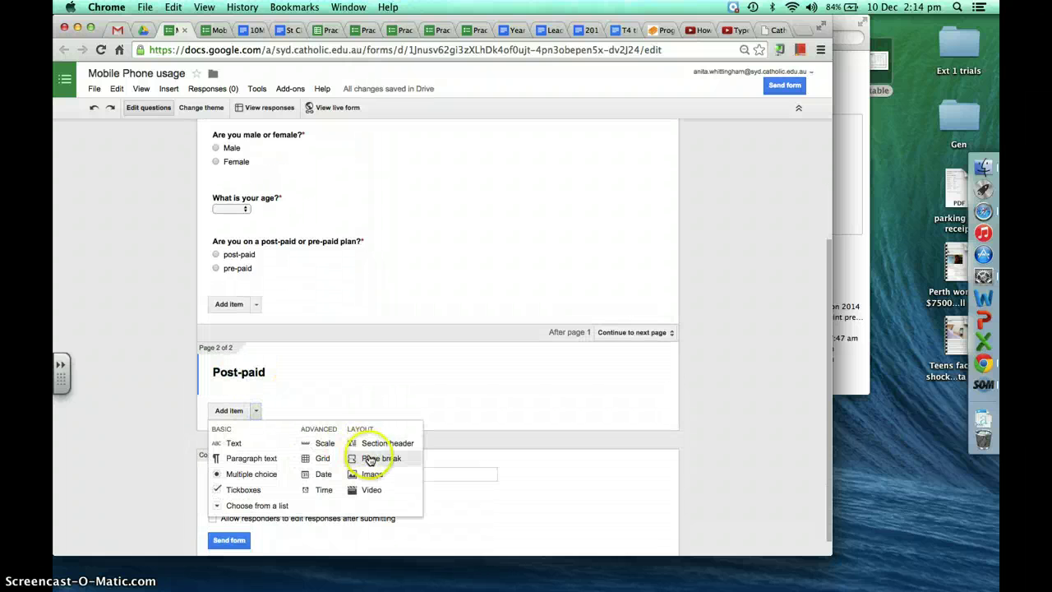
click(366, 392)
text(P)
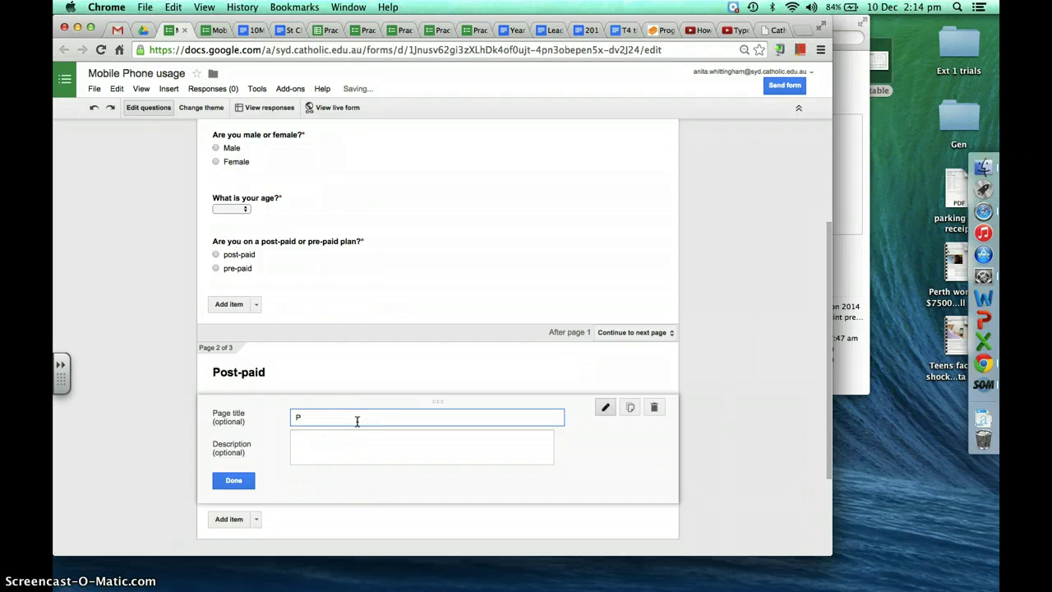
text(re-paid)
click(234, 480)
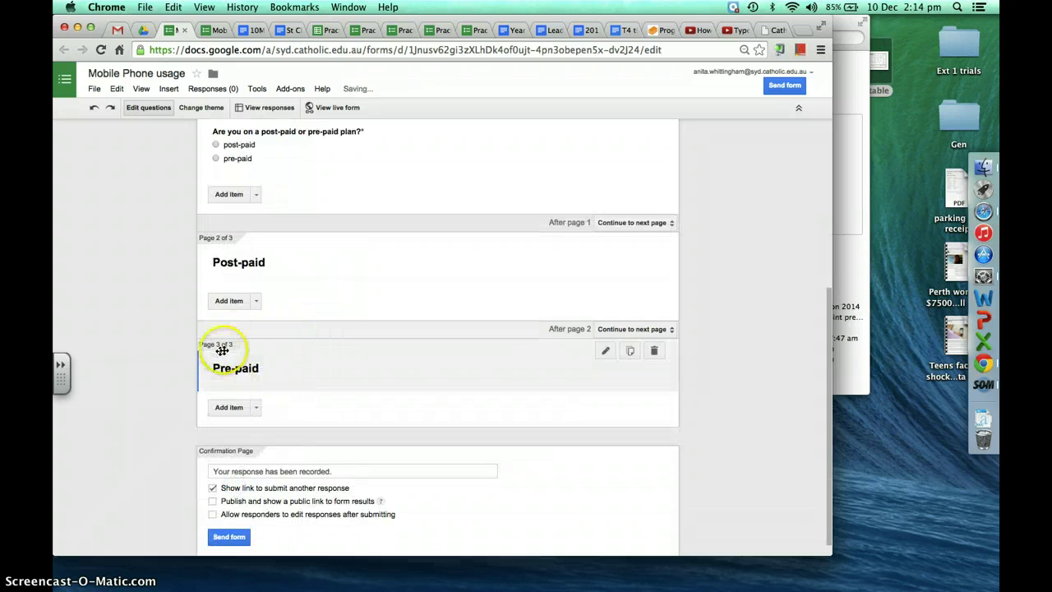
In the plan question, send post-paid answers to page 2 (Post-paid) and pre-paid answers to page 3 (Pre-paid), and finish editing
scroll(315, 235, up, 2)
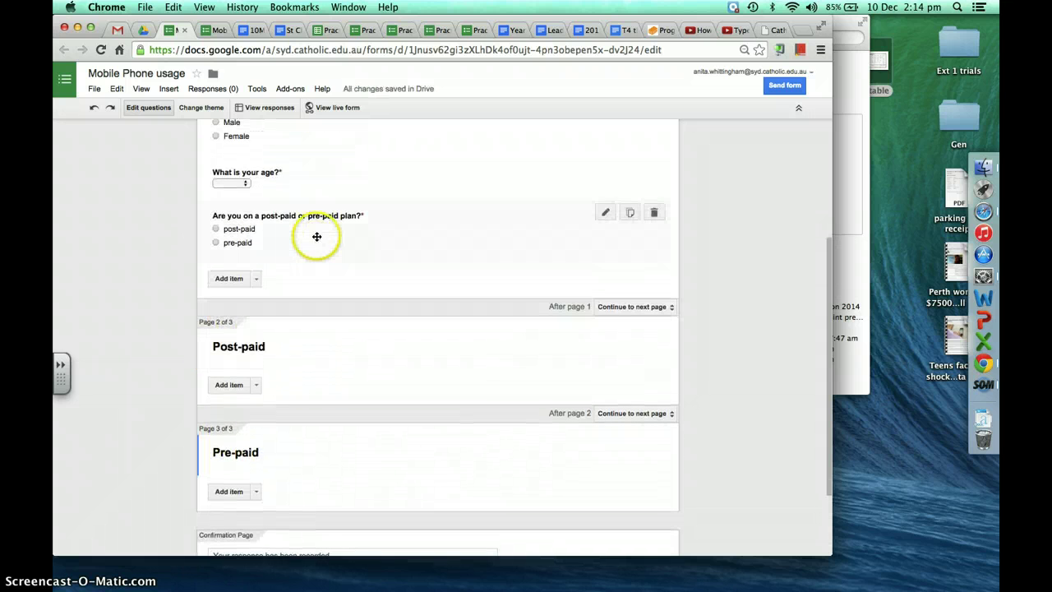
click(304, 237)
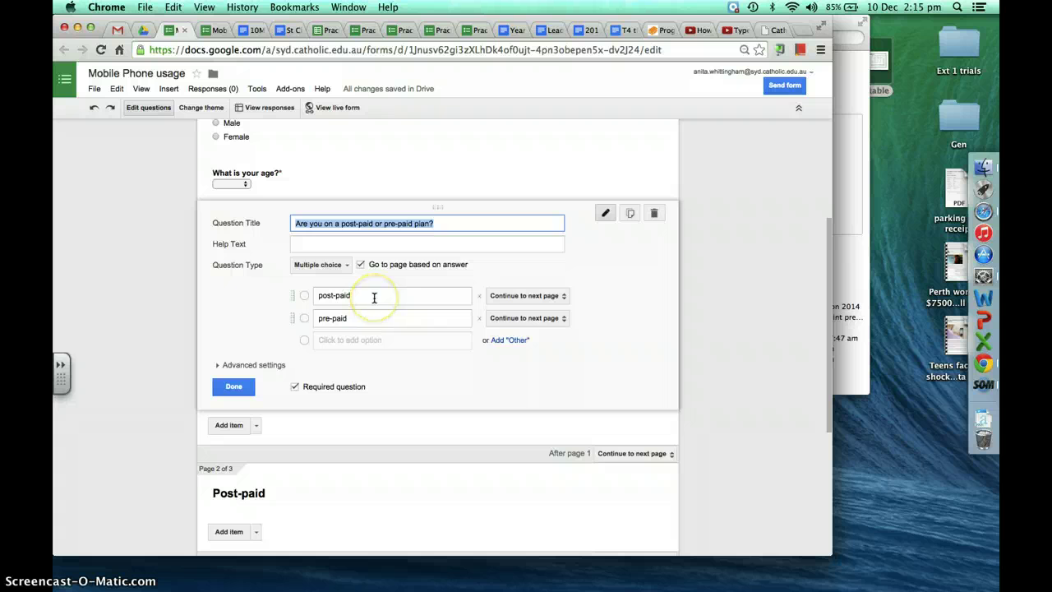
click(523, 296)
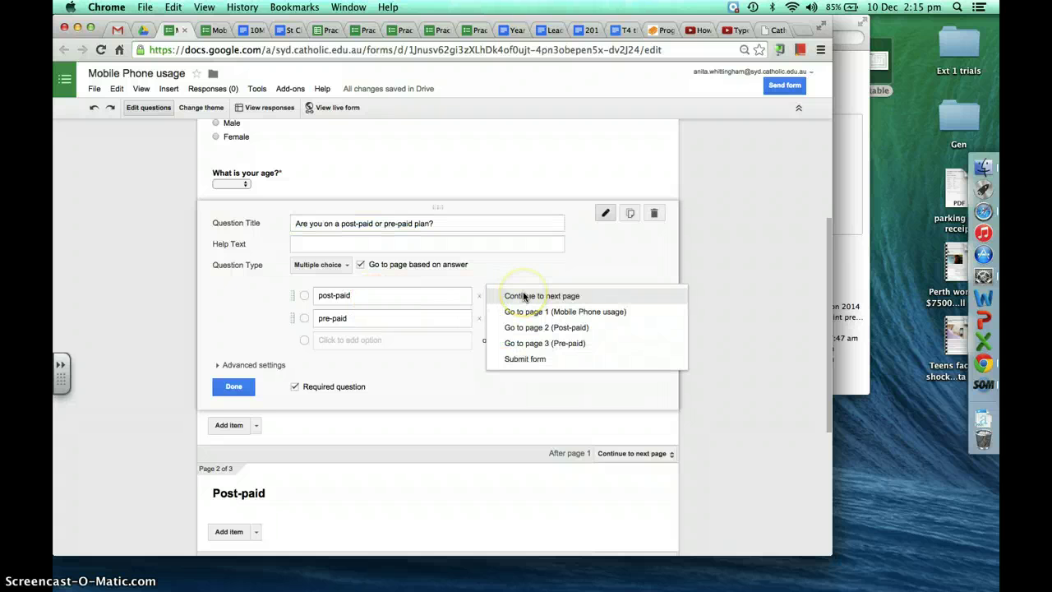
click(549, 328)
click(538, 321)
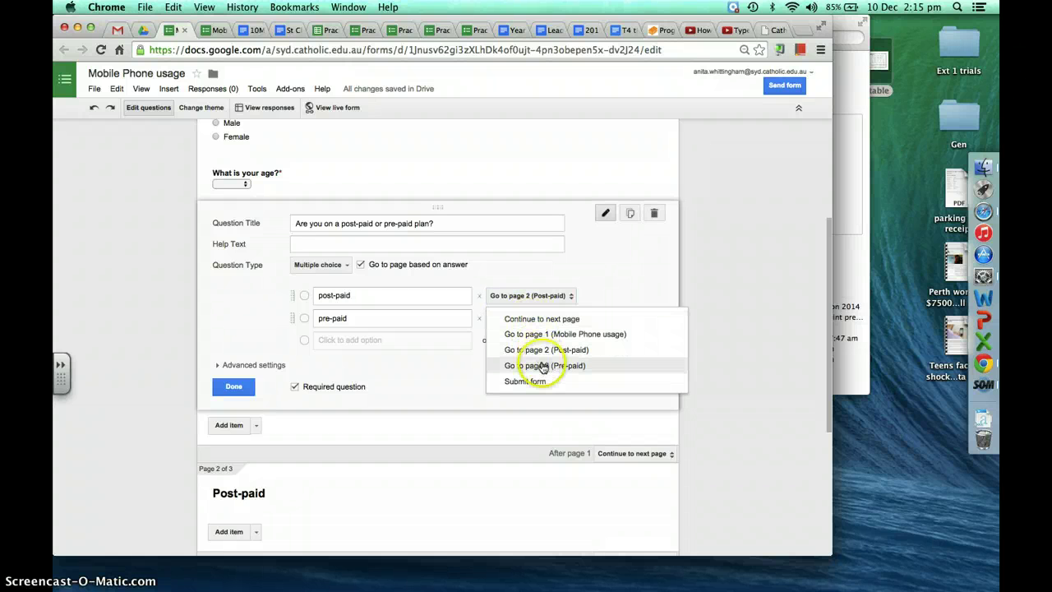
click(545, 367)
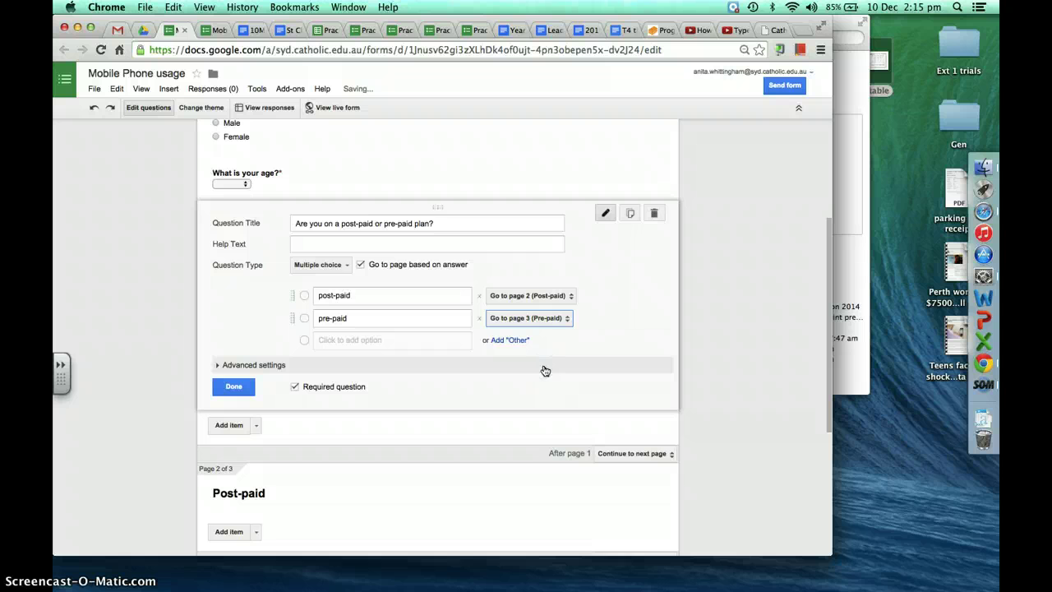
click(435, 381)
scroll(435, 379, down, 2)
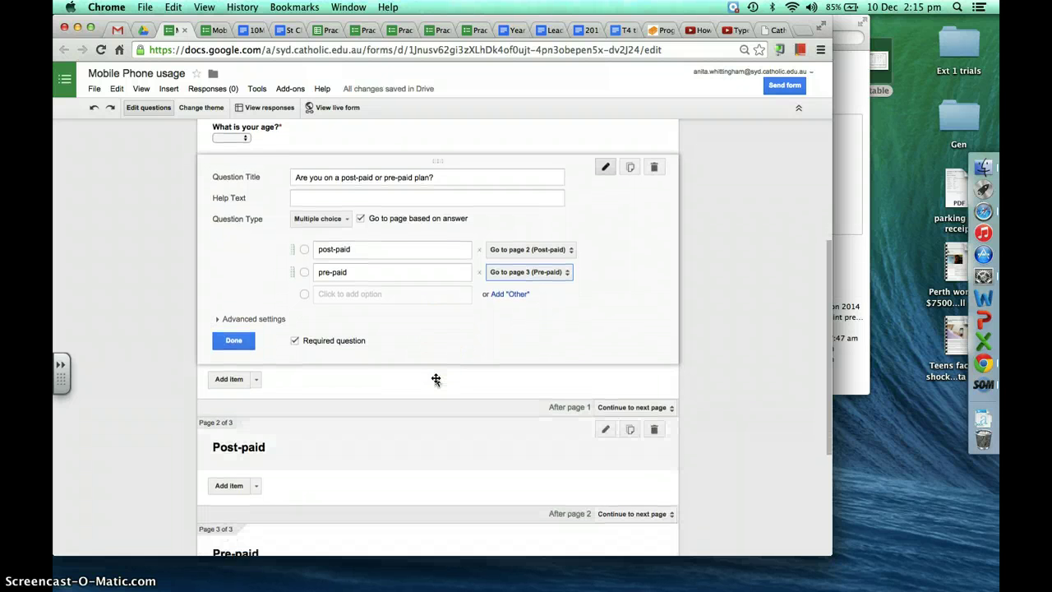
click(235, 326)
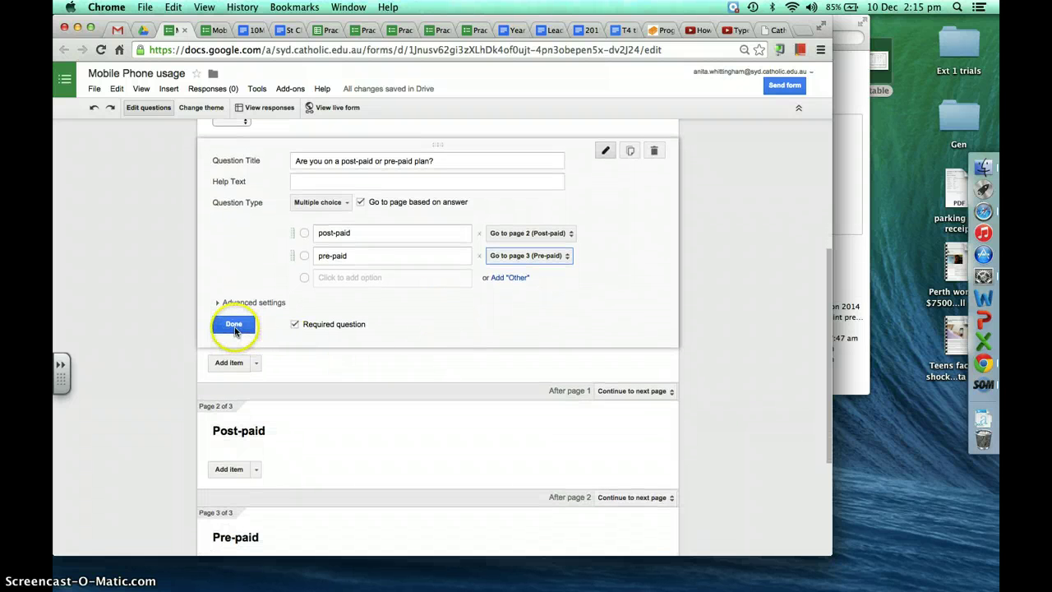
click(364, 301)
Add a text question to the Post-paid page
scroll(402, 313, down, 4)
scroll(403, 313, down, 1)
drag(331, 318, 255, 326)
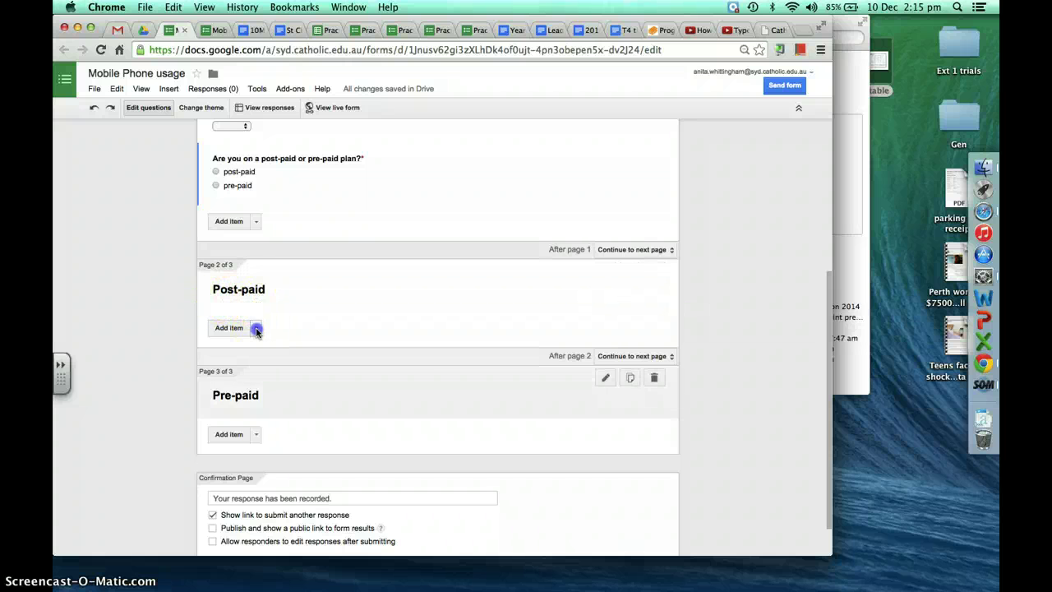
click(257, 328)
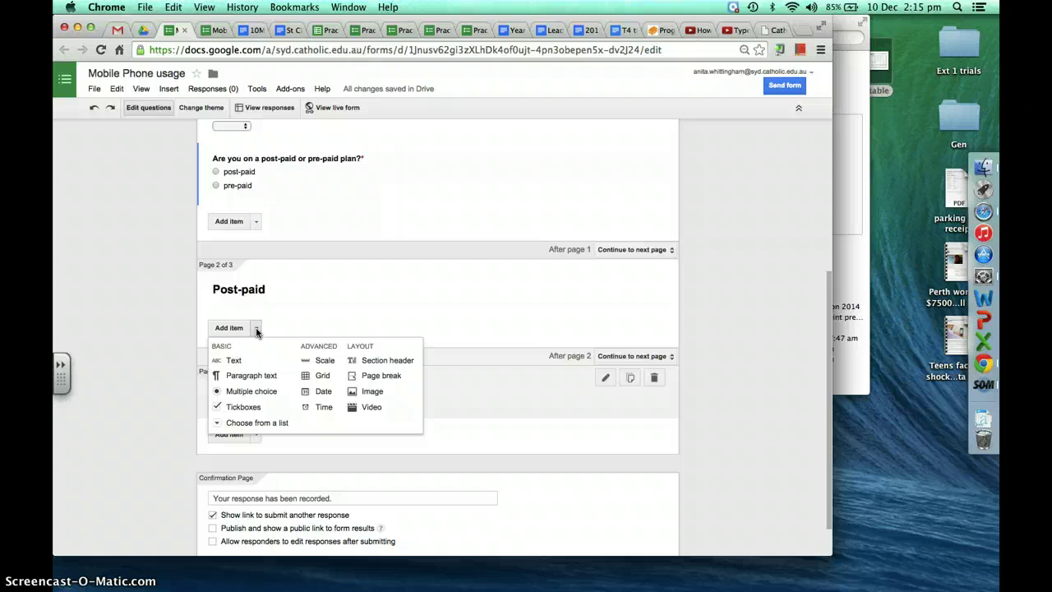
drag(256, 332, 227, 362)
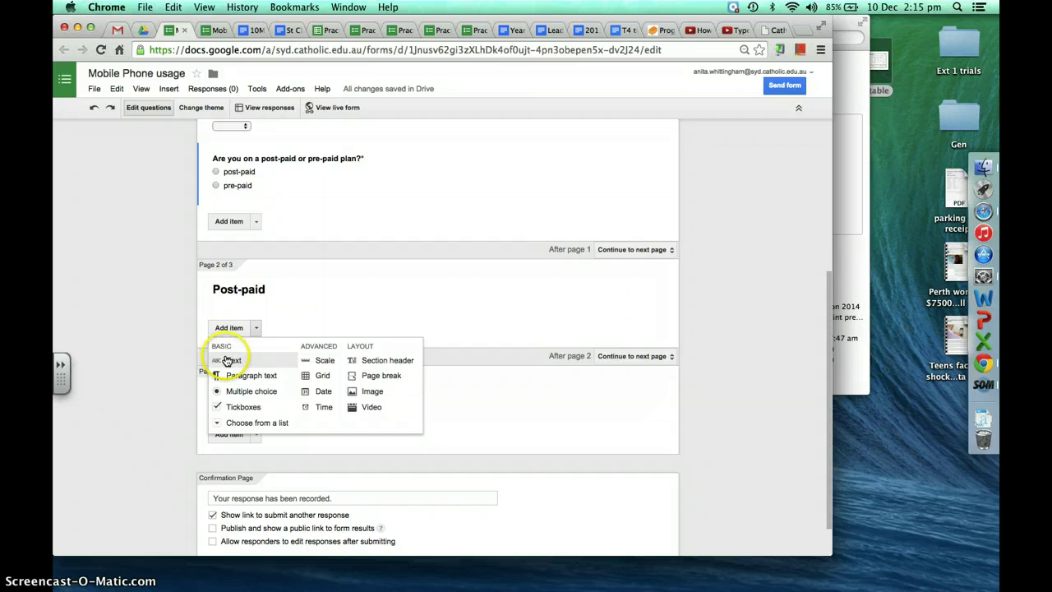
click(227, 362)
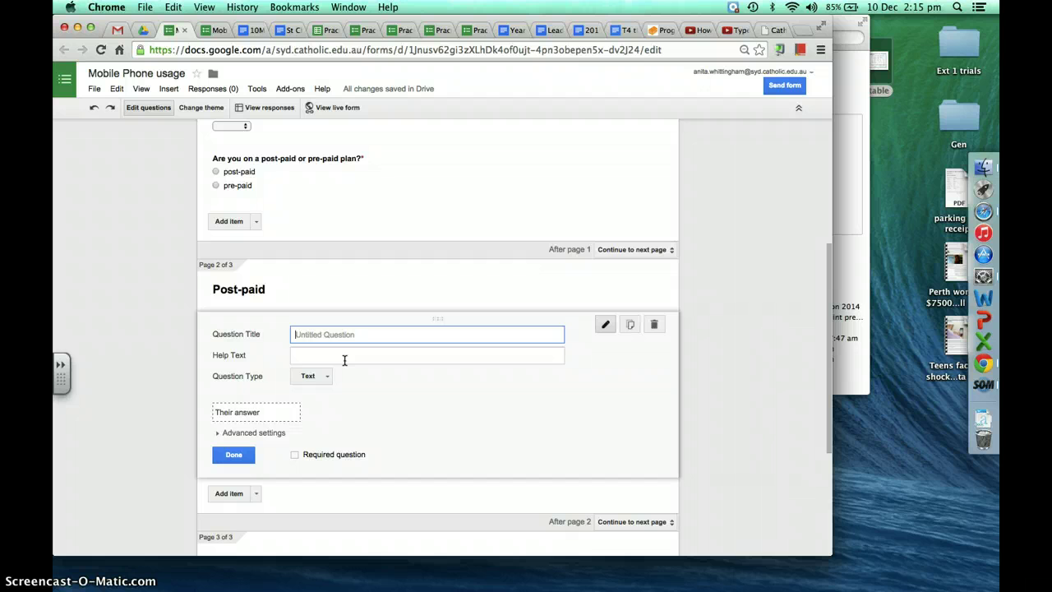
Title the question "In the last 3 months, how much have you spent approximately in total on pre-paid cards?" and make it required
text(In)
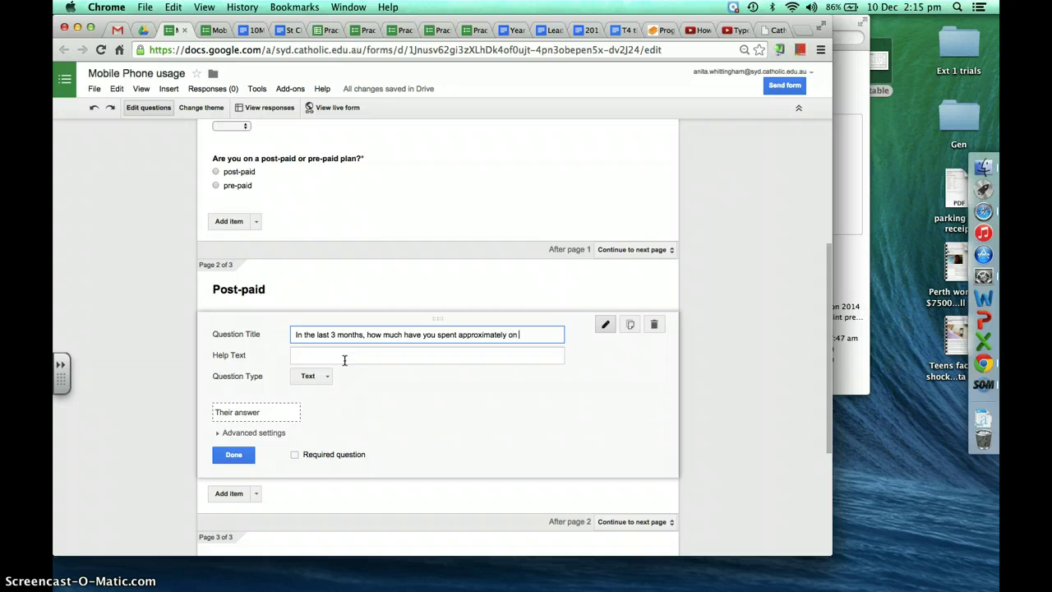
text(rds)
click(502, 333)
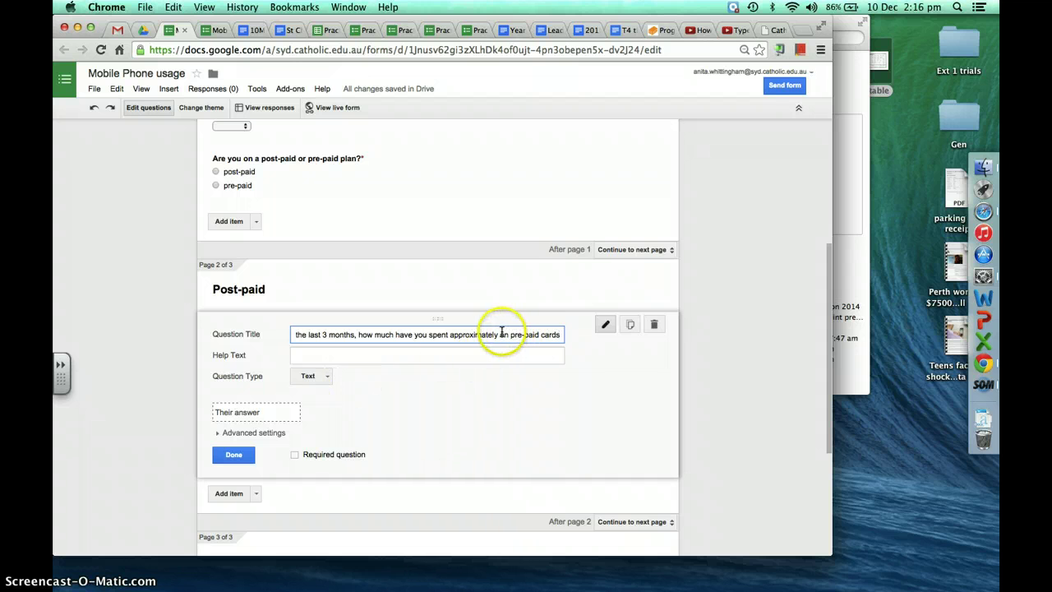
text(total)
text( i)
text(?)
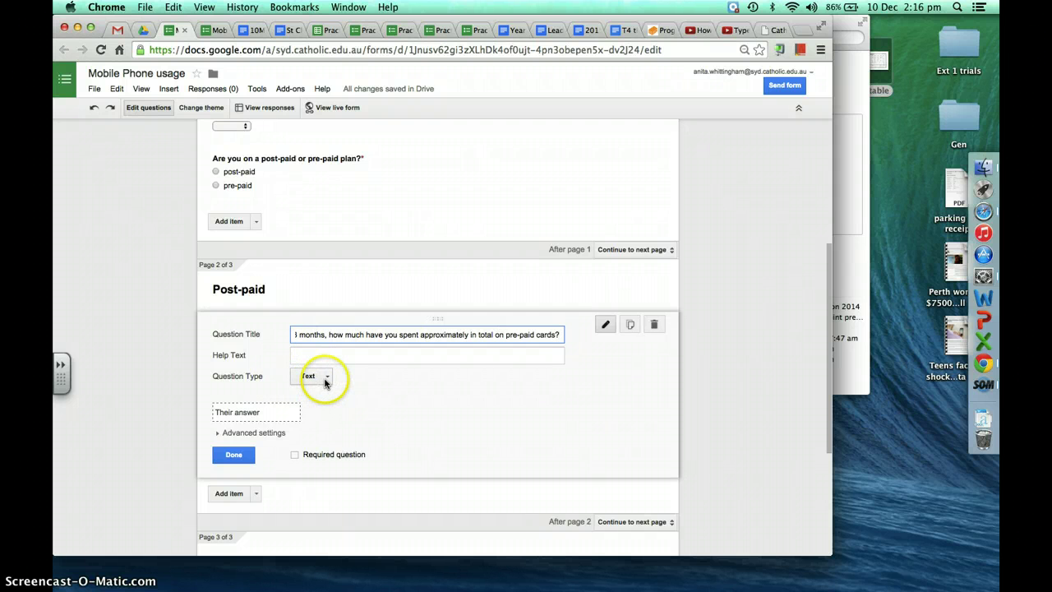
click(295, 455)
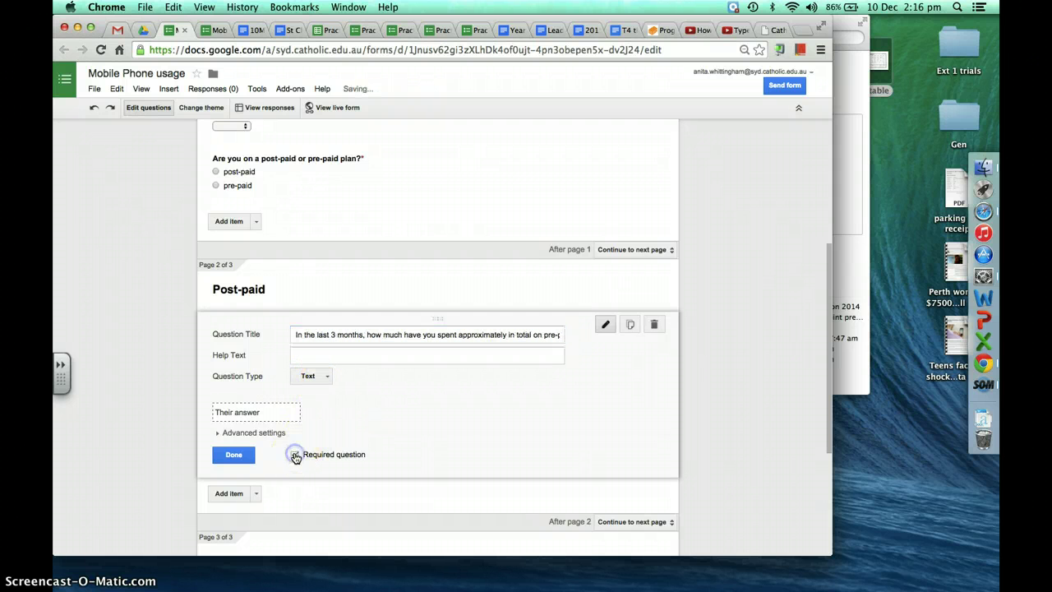
click(236, 456)
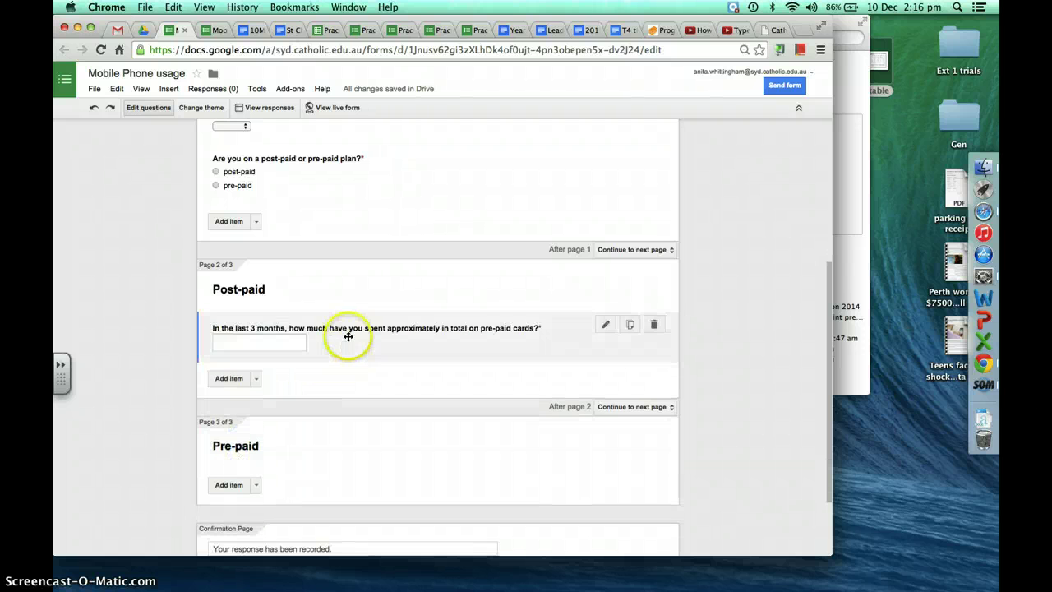
Move the question about pre-paid card spending from the Post-paid page to the Pre-paid page
drag(305, 322, 275, 321)
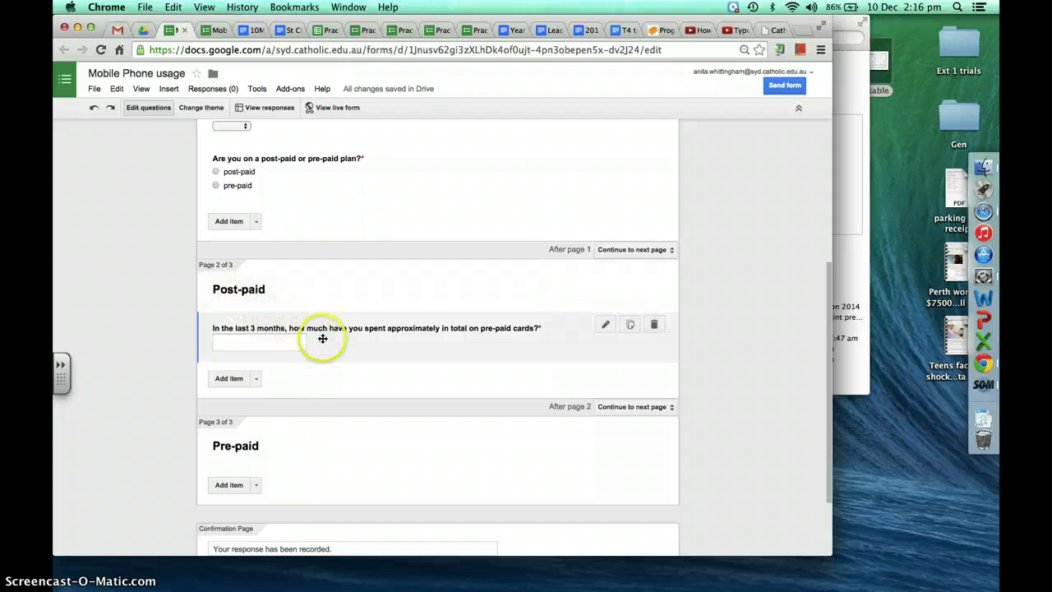
drag(416, 337, 420, 439)
click(415, 327)
drag(470, 322, 481, 420)
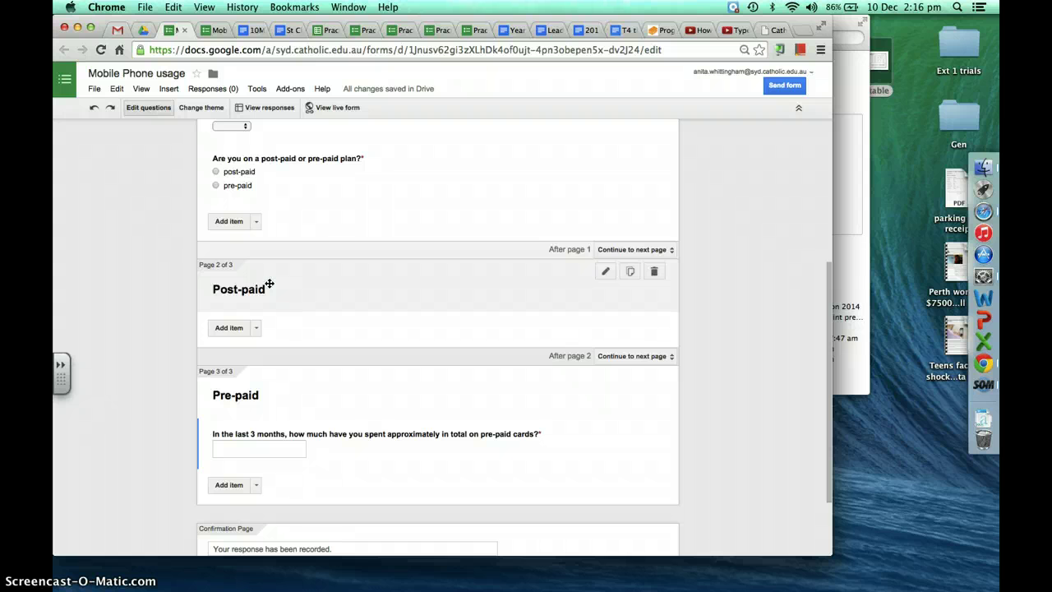
Add a required text question titled "What is the total of each of your last 3 monthly bills?" to the Post-paid page
click(255, 327)
click(244, 363)
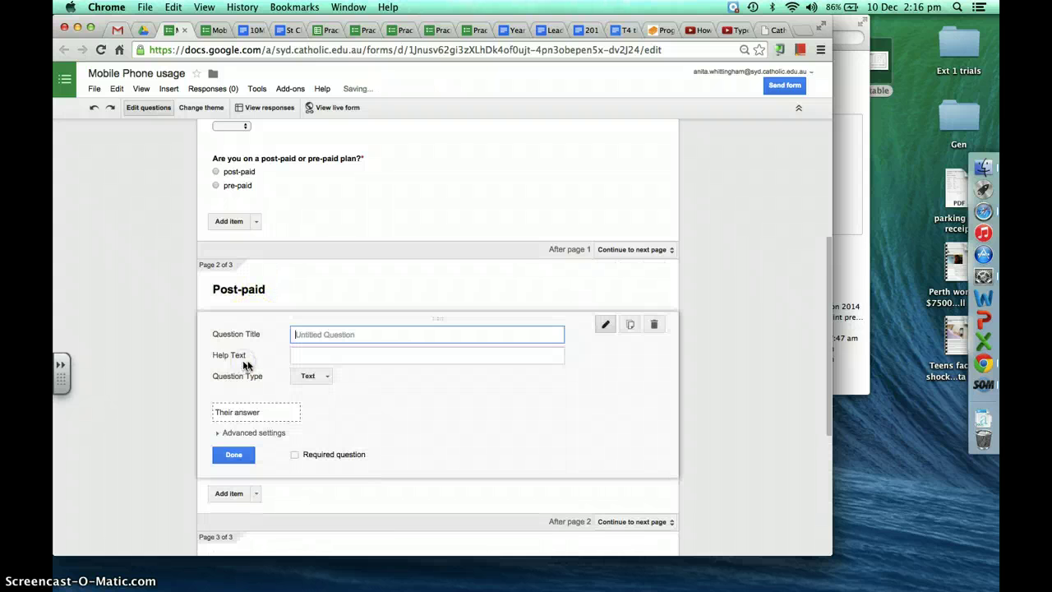
text(What is the total of each of your last 3 month)
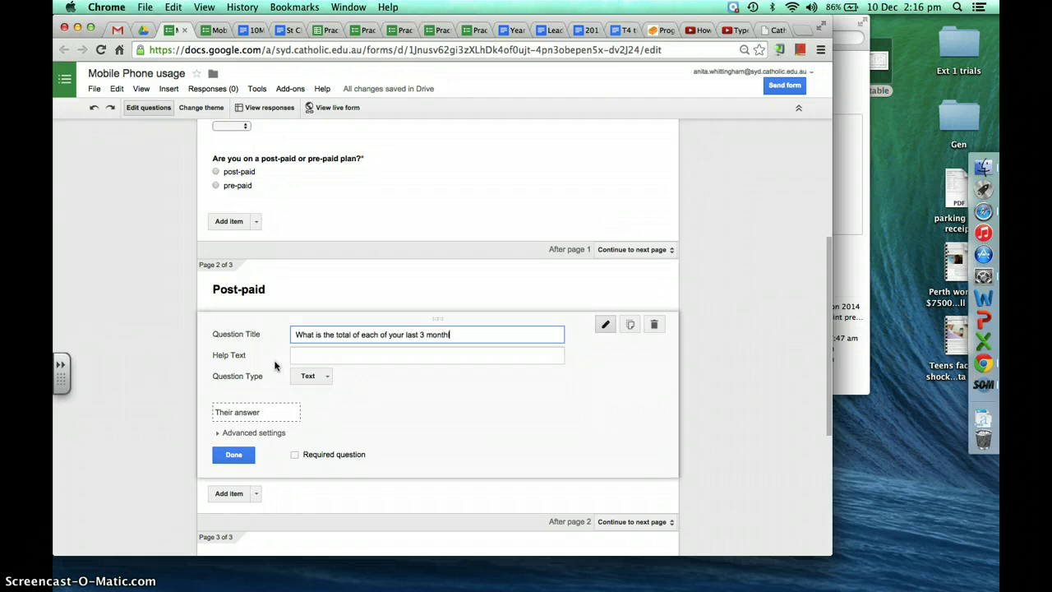
text(?)
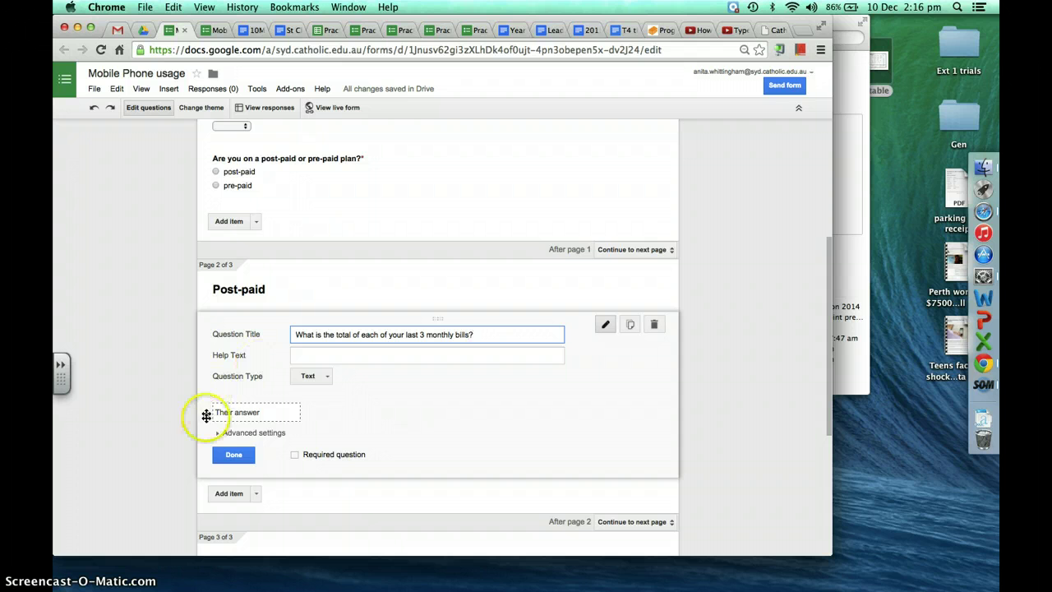
click(295, 454)
click(250, 456)
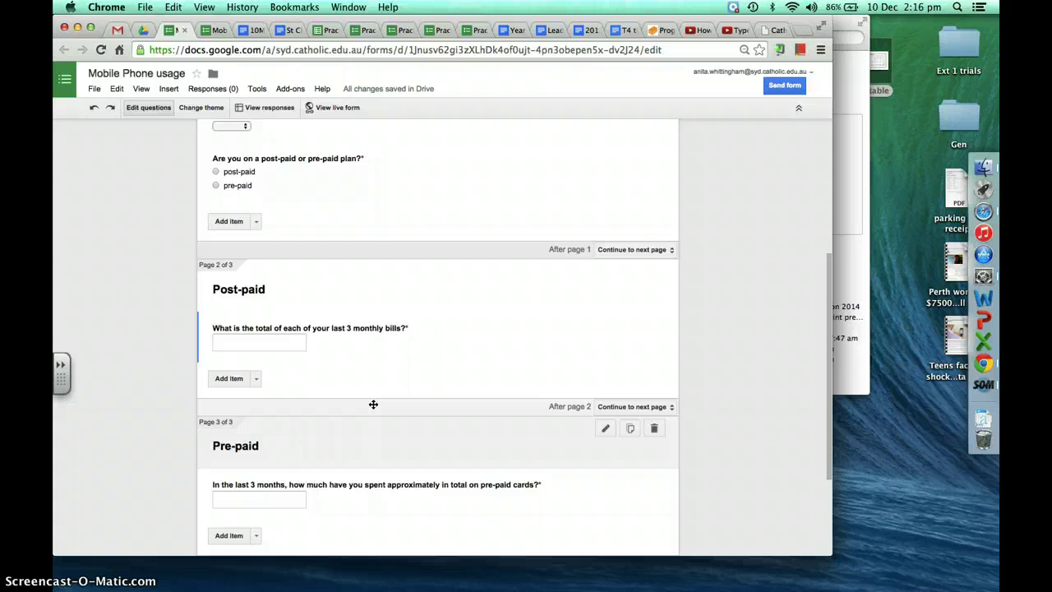
Add an optional text question titled "What much is the flagfall on your plan?" to the Post-paid page
scroll(373, 405, down, 1)
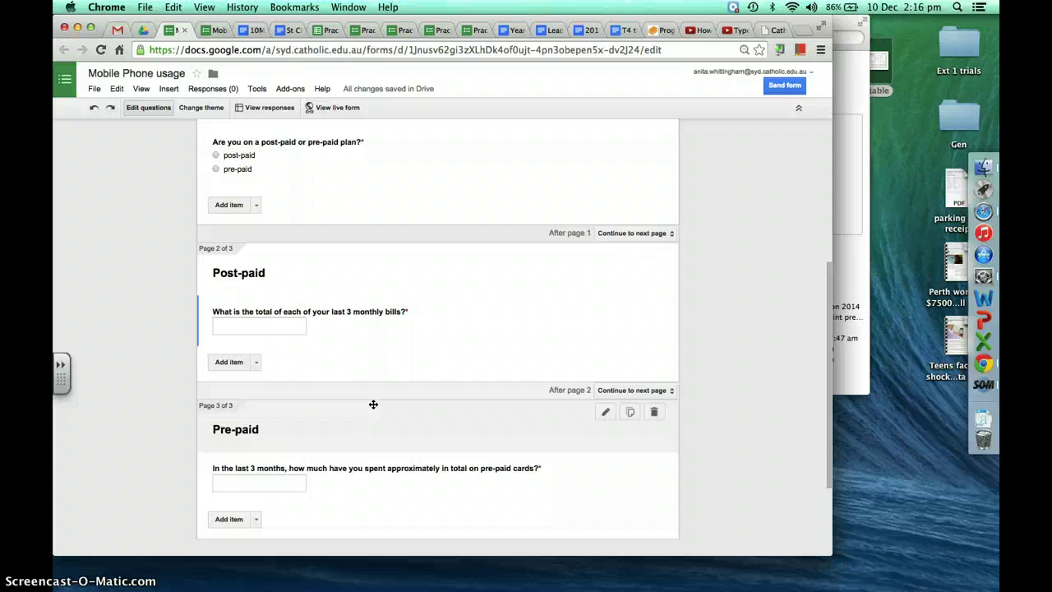
click(255, 361)
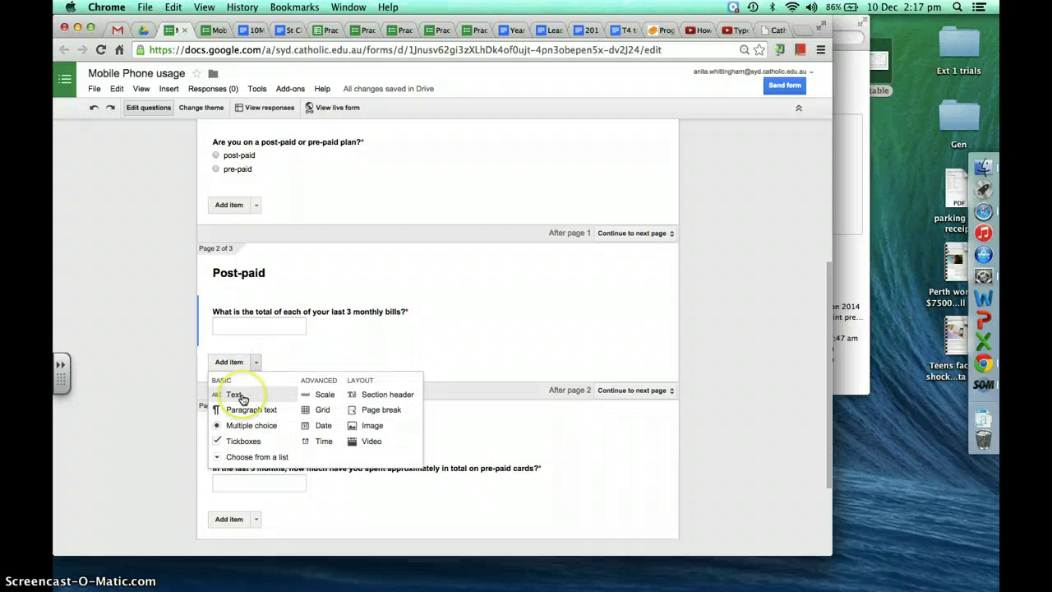
click(242, 396)
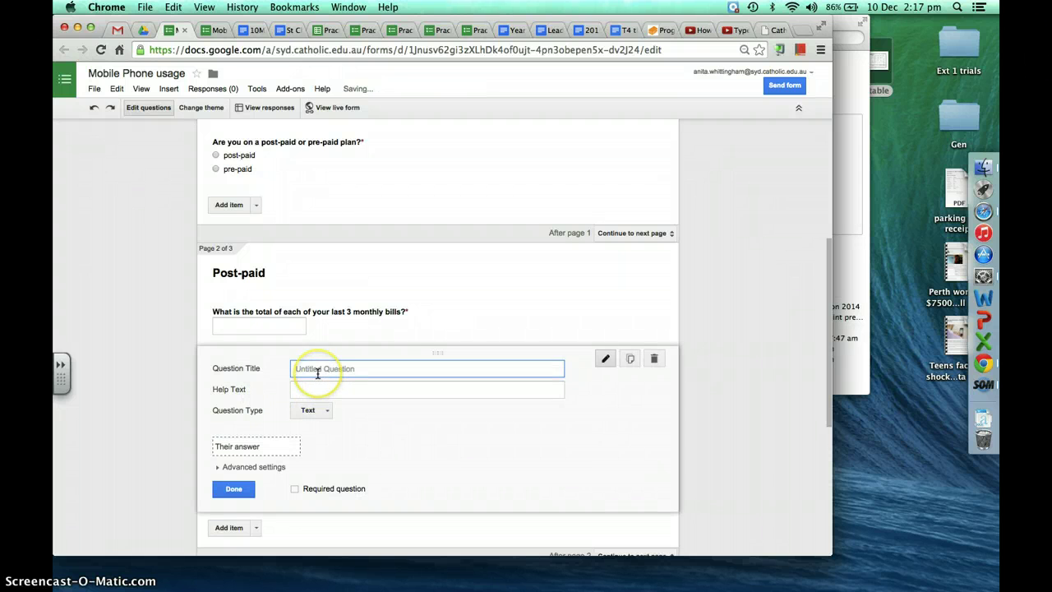
text(What much is the flagfall on your plan?)
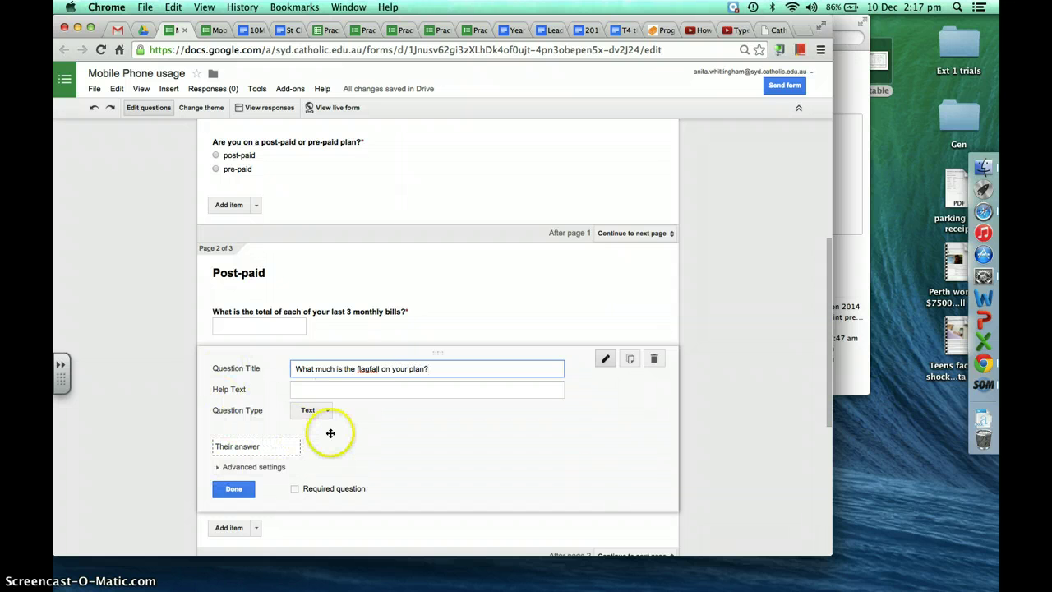
click(234, 491)
Duplicate the flagfall question and move the copy to the Pre-paid page
mouse_move(604, 359)
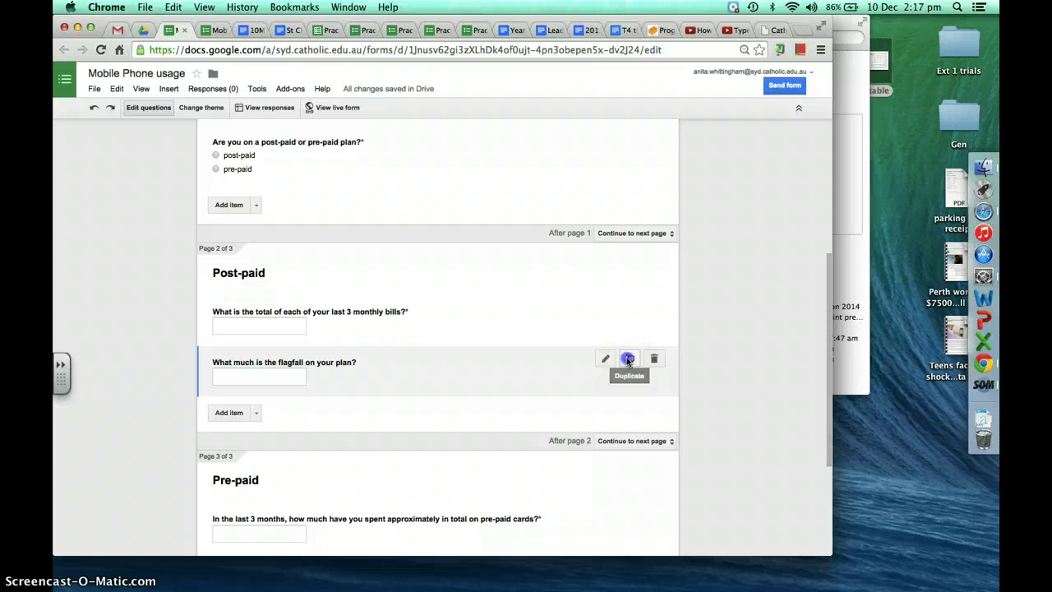
click(627, 360)
scroll(482, 339, down, 3)
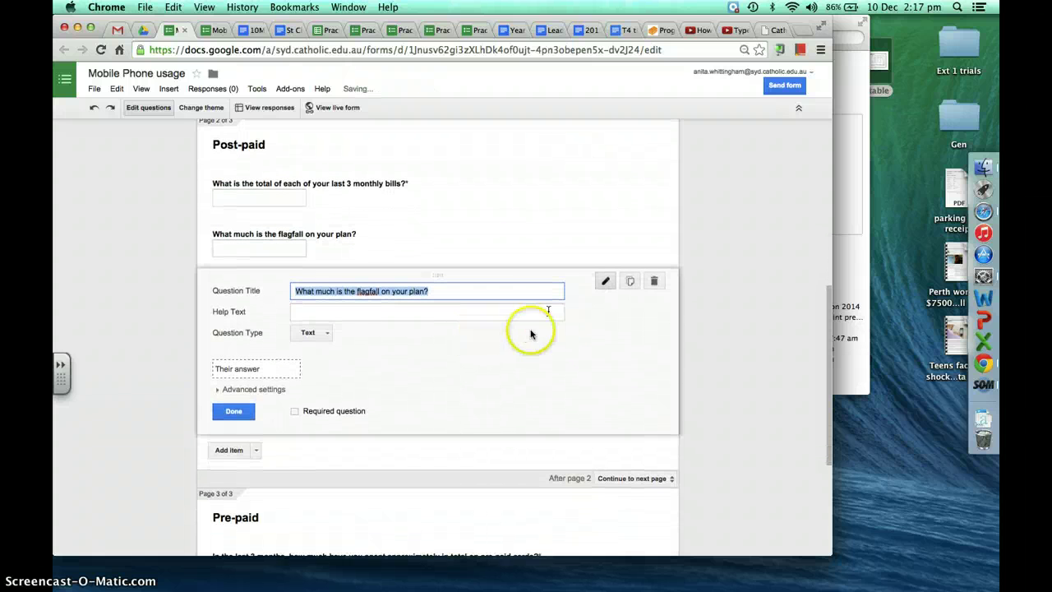
click(234, 411)
drag(383, 289, 393, 441)
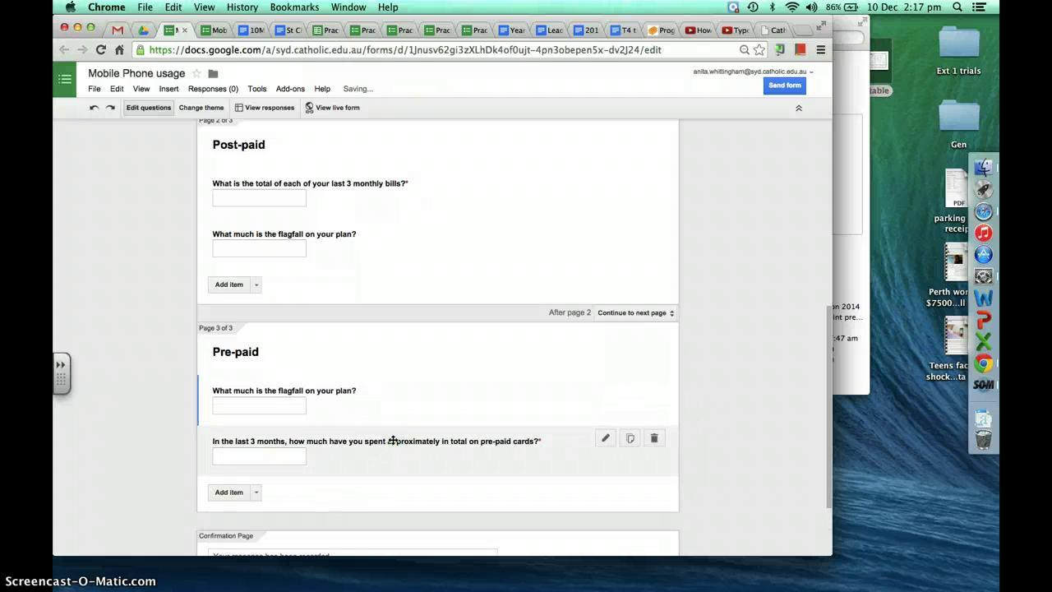
Reorder the Pre-paid page so the flagfall question comes after the question about pre-paid card spending
click(386, 305)
drag(357, 403, 357, 442)
scroll(357, 442, down, 3)
click(366, 329)
scroll(393, 333, up, 2)
scroll(315, 331, up, 3)
scroll(316, 333, down, 1)
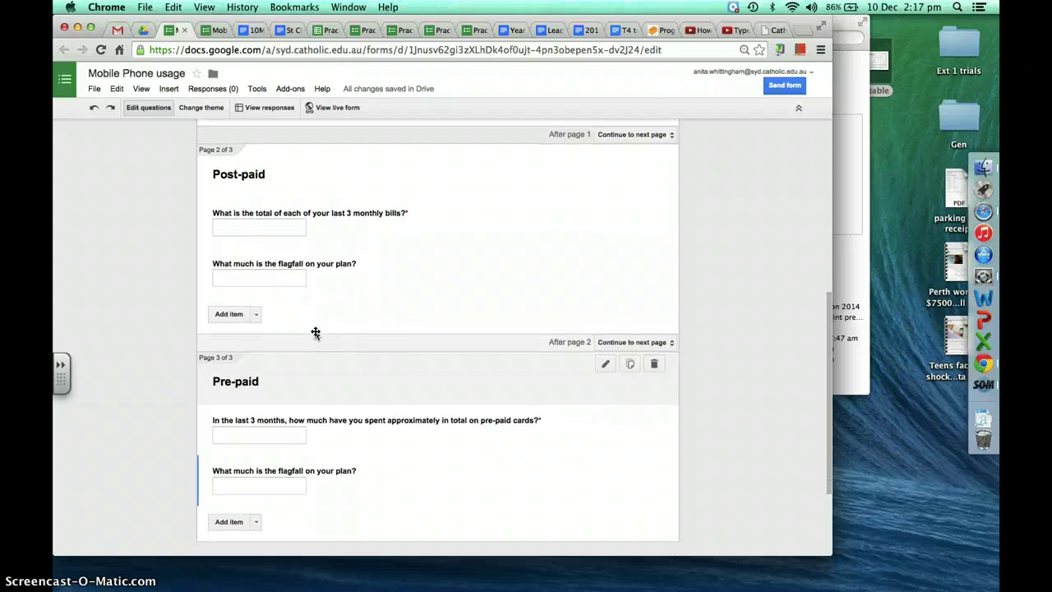
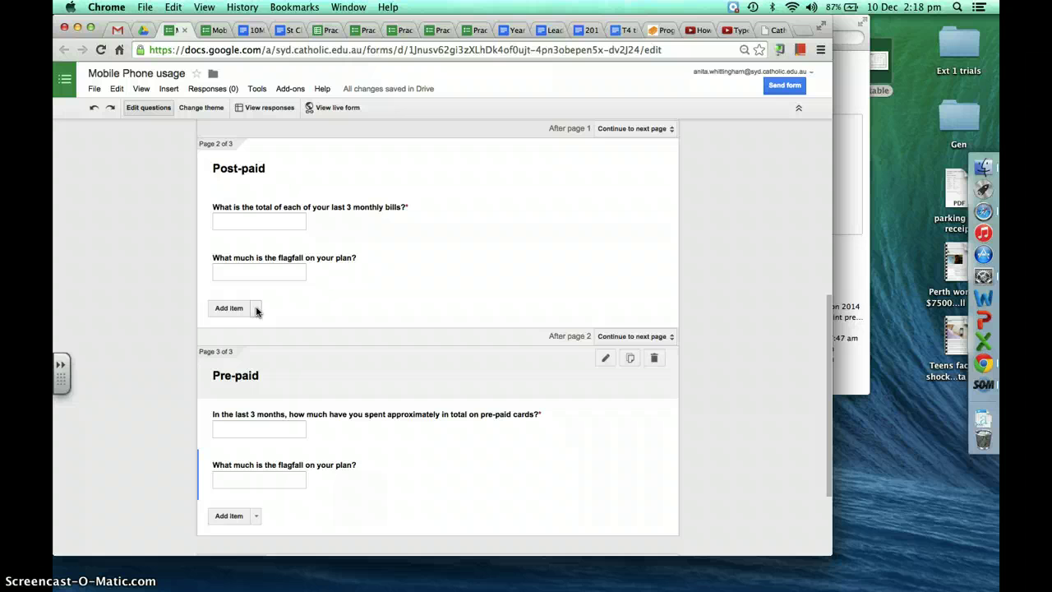
Add a choose-from-a-list question titled "Do you use your phone predominantly for voice calls, SMS/MMS or data?" to the Post-paid page
click(256, 309)
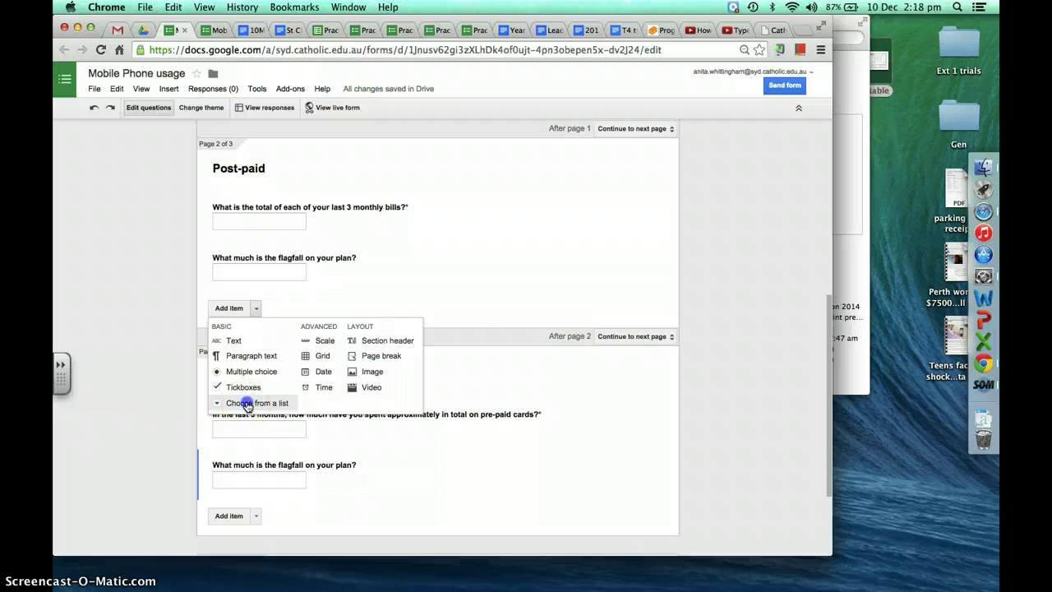
click(247, 403)
click(322, 315)
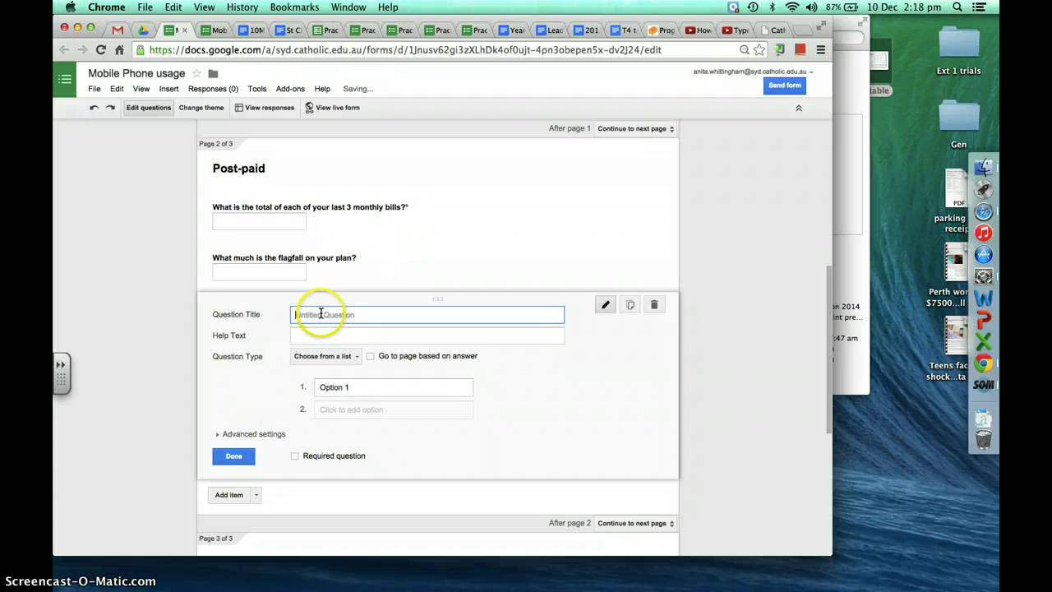
text(Do you use)
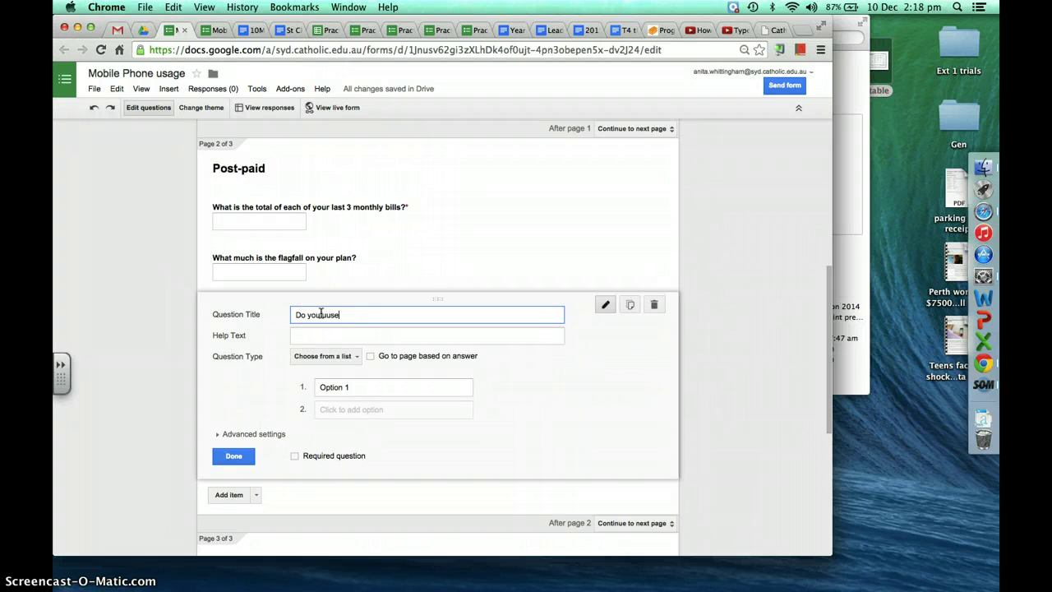
key(BackSpace)
text(your)
text( phone pre)
text(pre)
text(domi)
text(nantly for voi)
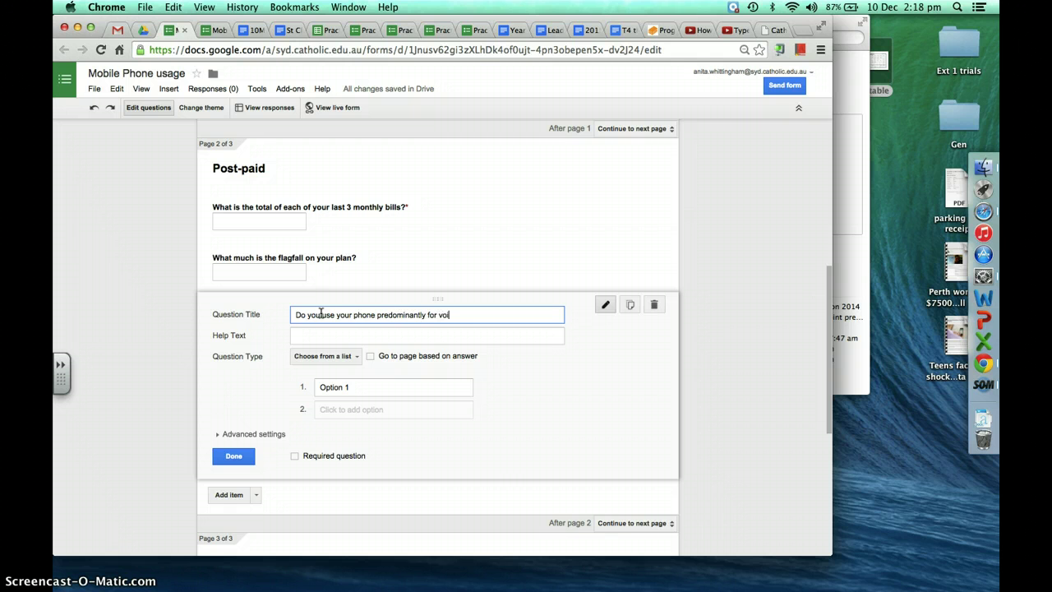
text(ce cas)
text(ls, SMS/MMS,)
key(BackSpace)
text(or data?)
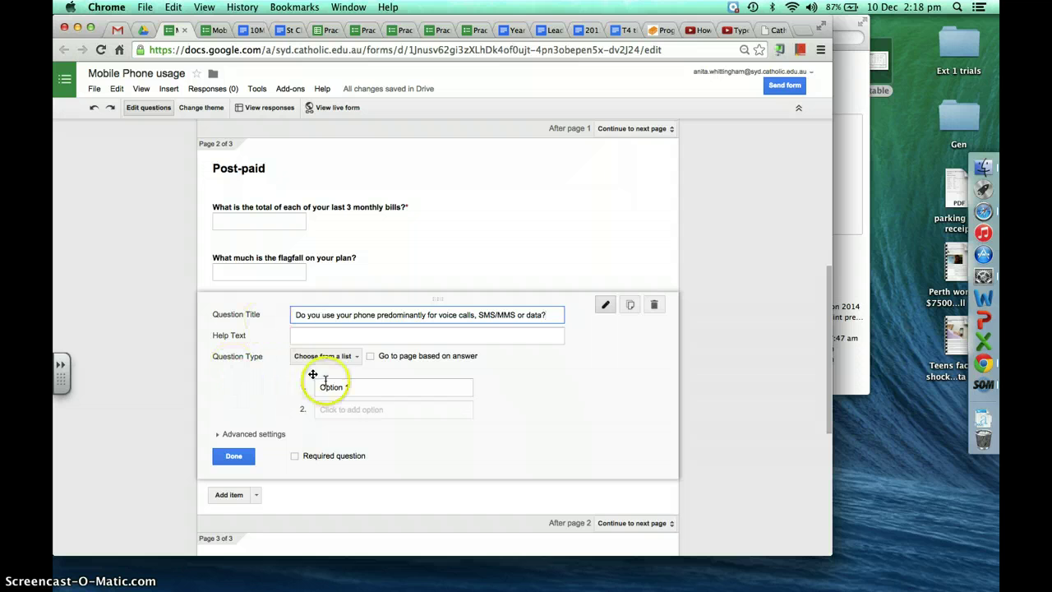
Give the phone-use question the options voice calls, SMS/MMS and data, and make it required
click(341, 409)
click(338, 385)
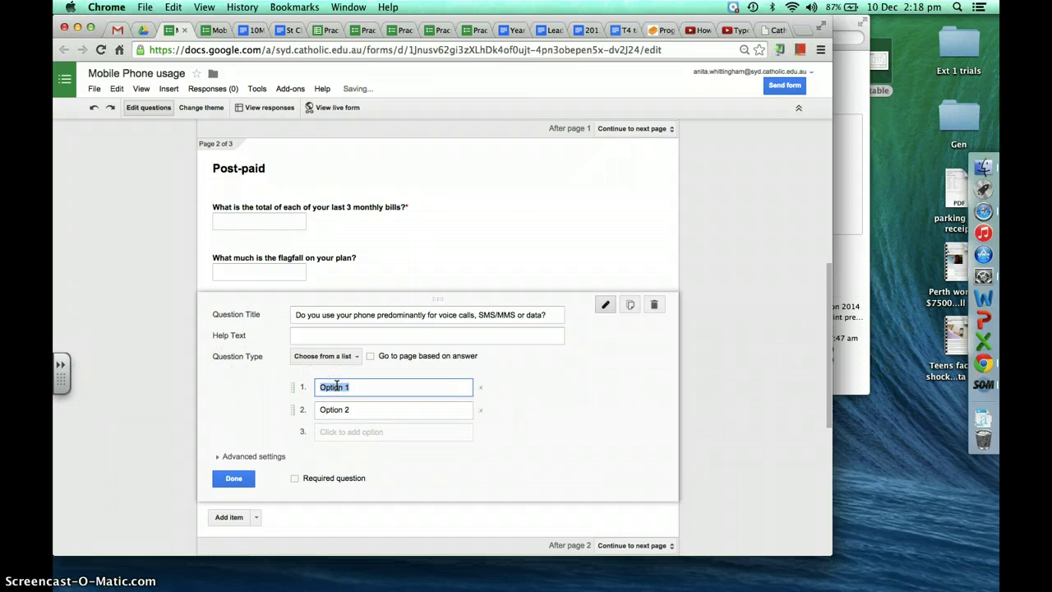
text(voice calls)
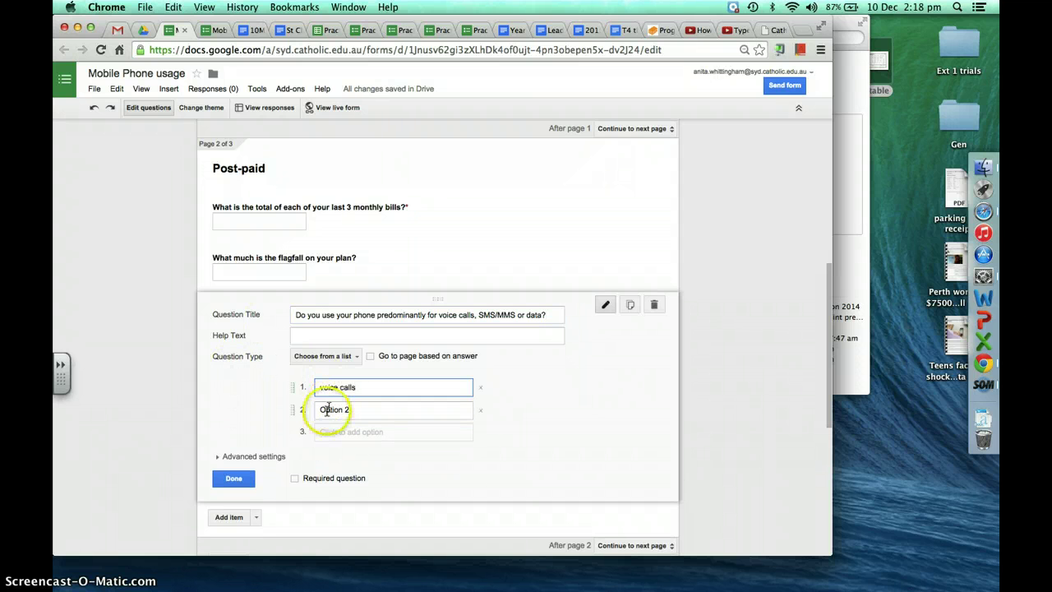
click(329, 411)
text(SMS/)
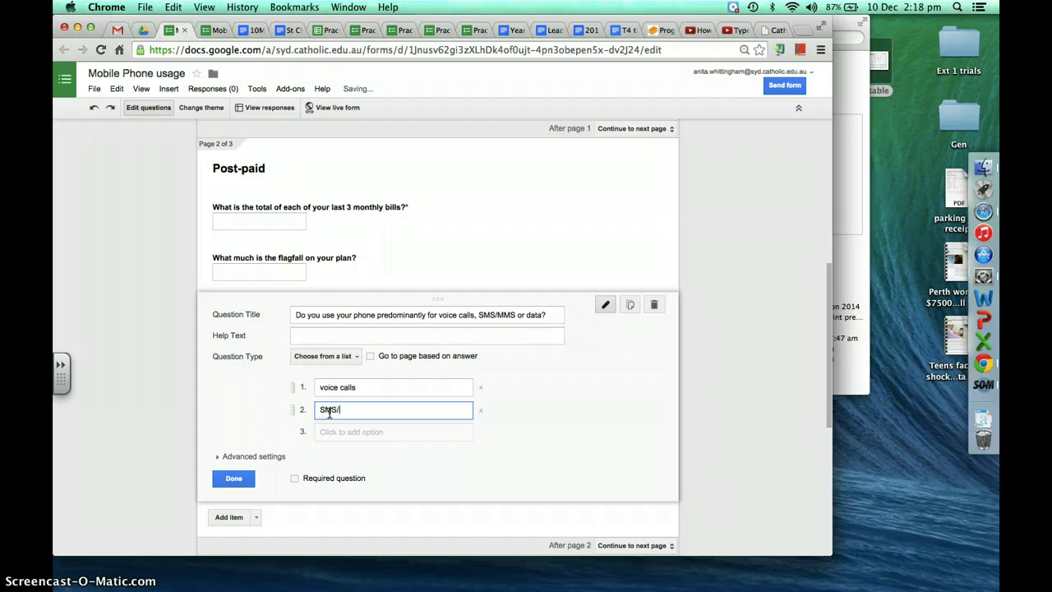
text(MMS)
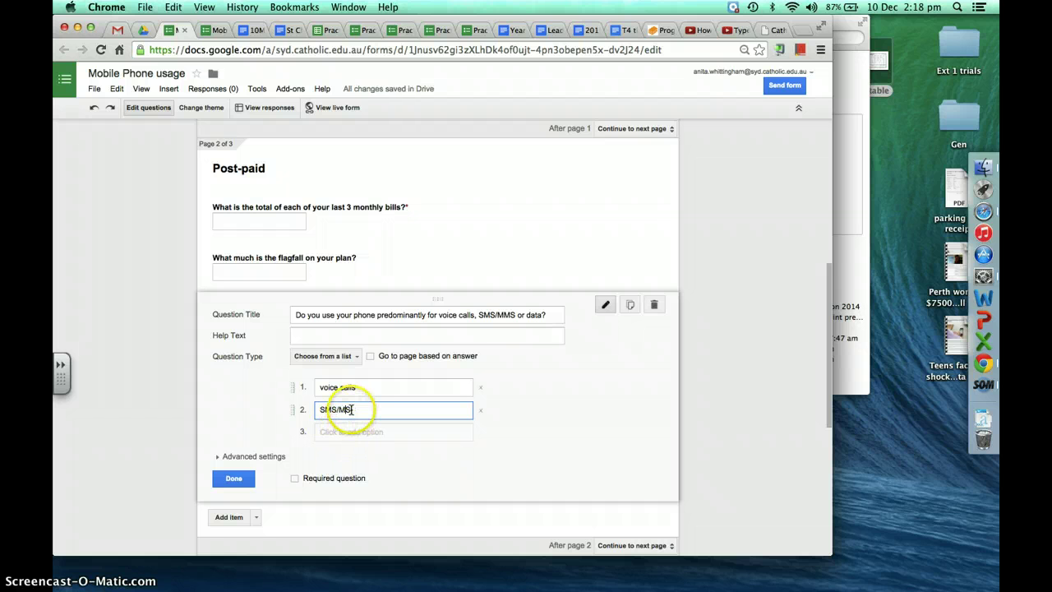
click(337, 433)
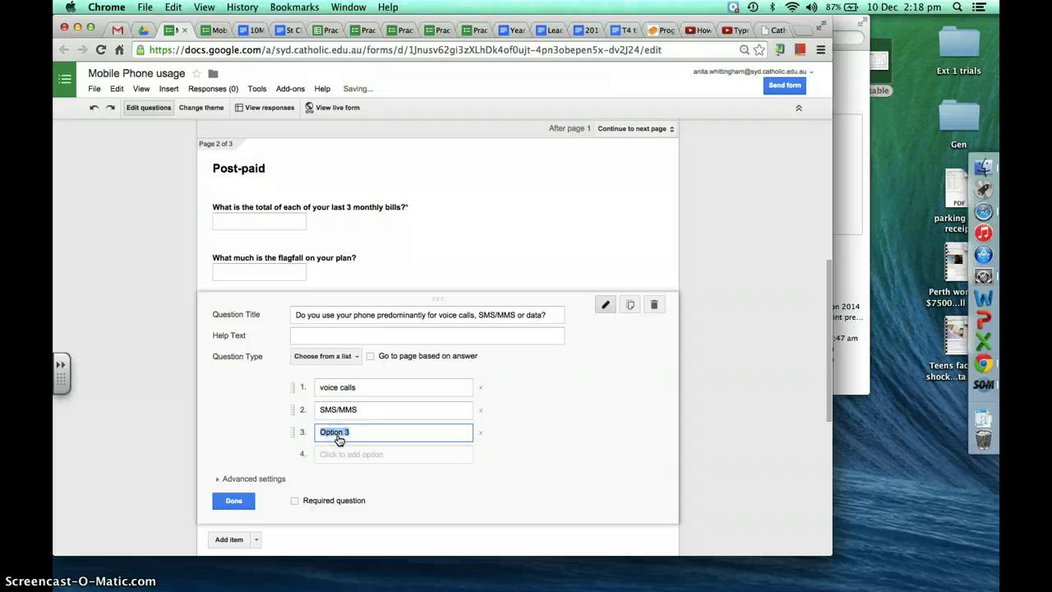
text(Da)
key(BackSpace)
key(BackSpace)
text(data)
click(296, 502)
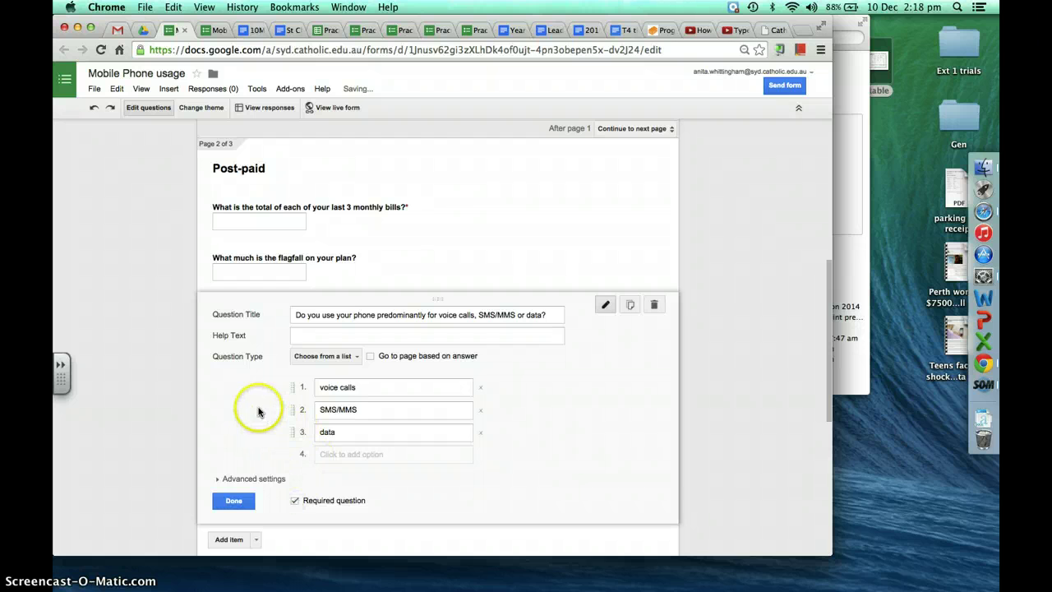
click(232, 501)
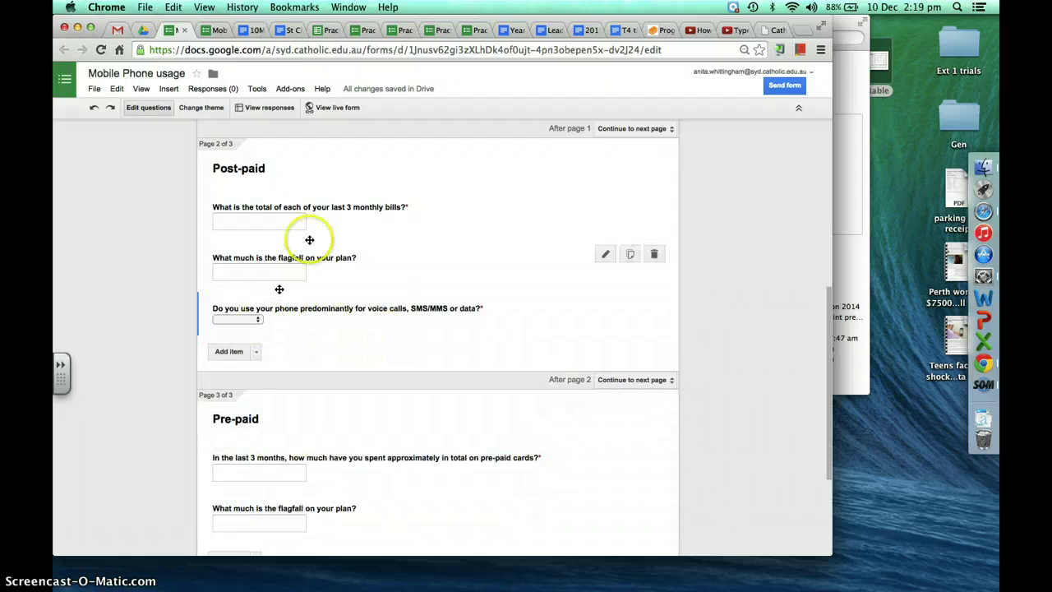
Open the live form and test its required questions by continuing without answering any of them
click(322, 108)
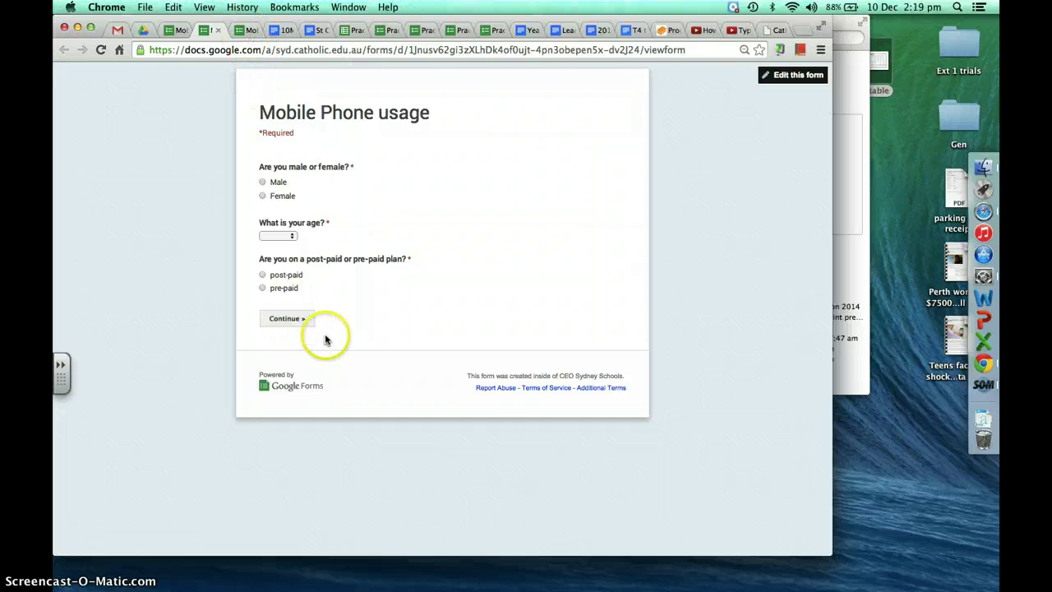
click(298, 320)
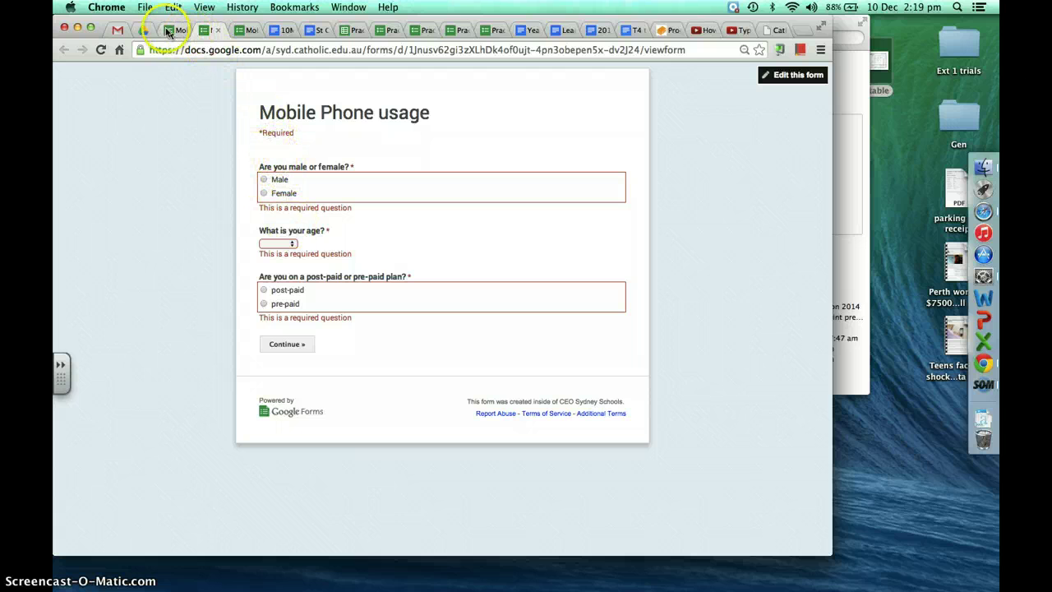
Answer the live form's first page with Female, age 31-40 and post-paid, and continue to the following page
click(264, 193)
click(287, 233)
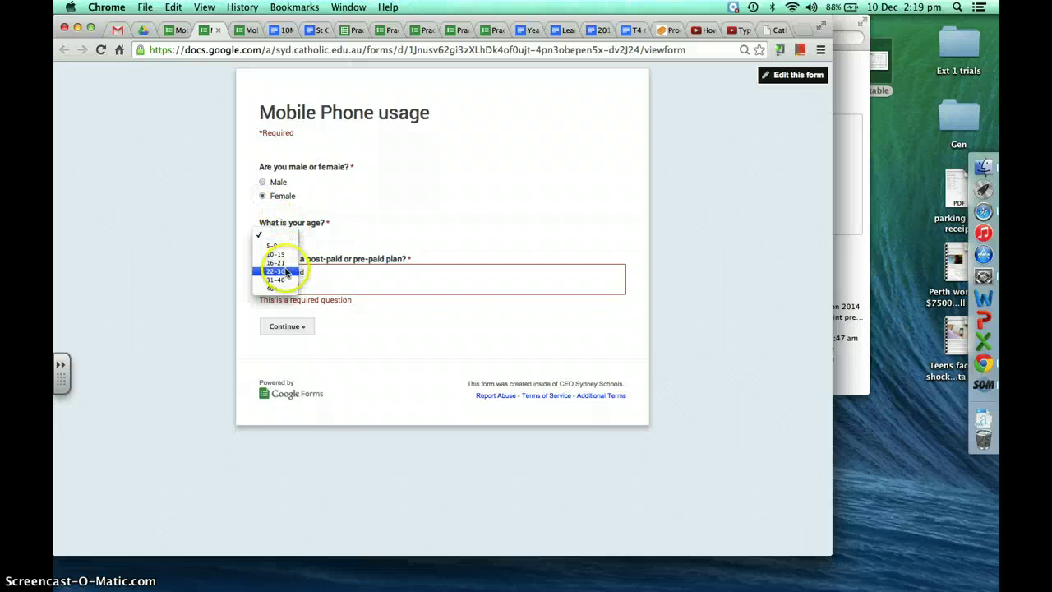
click(286, 280)
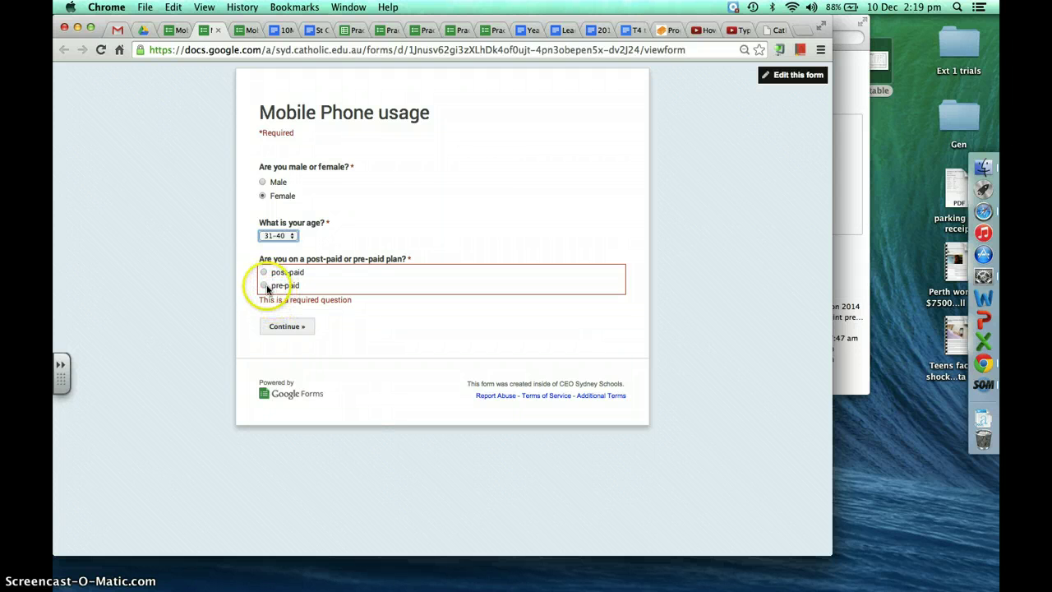
click(263, 286)
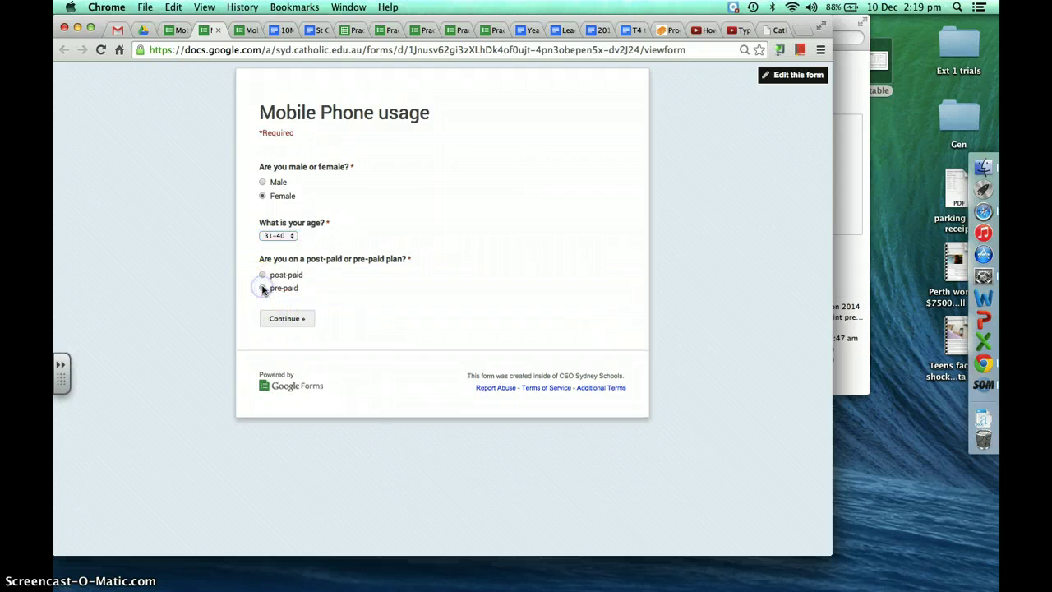
click(262, 275)
click(280, 318)
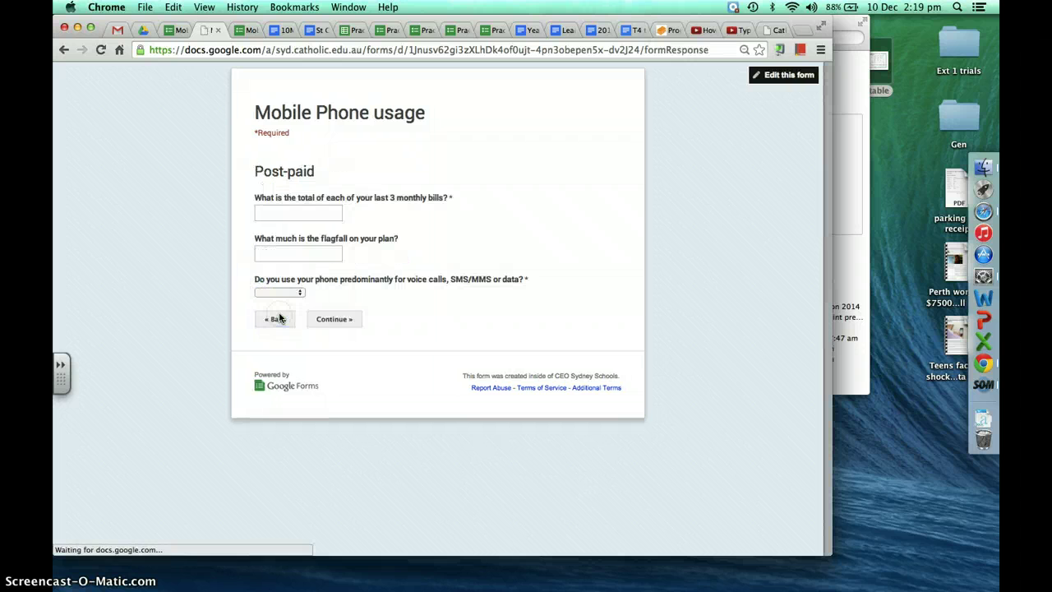
Check the answer options of the phone-use question in the live form, and return to the form editor
click(303, 294)
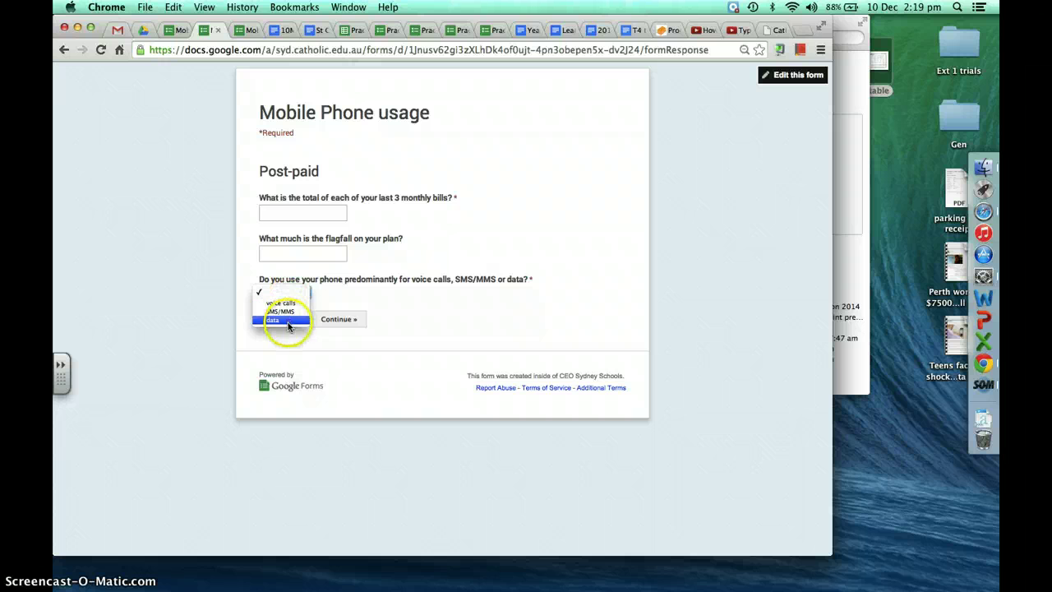
click(176, 31)
click(176, 31)
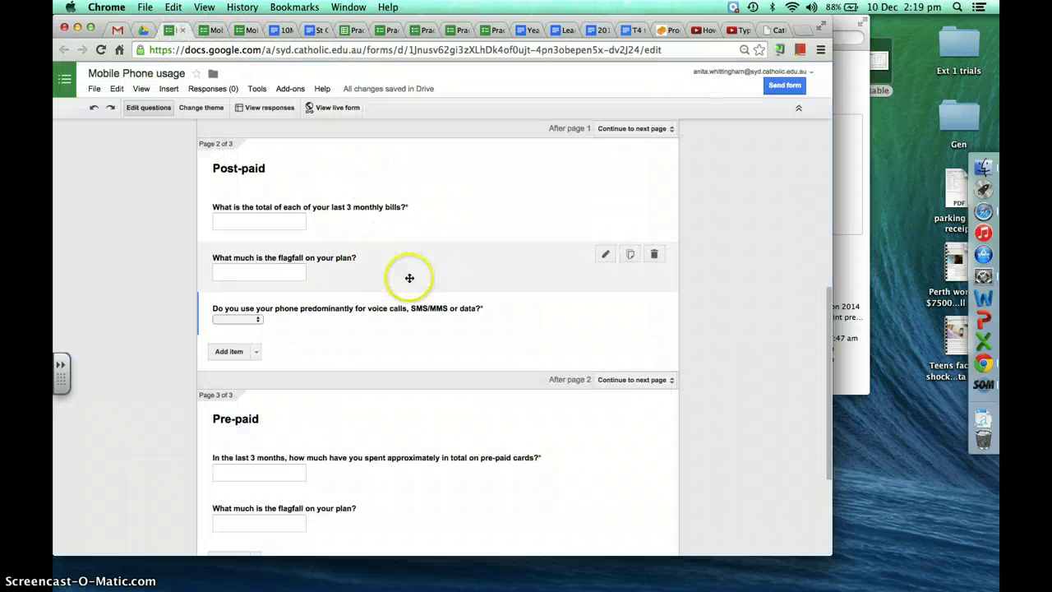
Duplicate the phone-use question and place the copy on the Pre-paid page below the flagfall question
scroll(420, 320, down, 2)
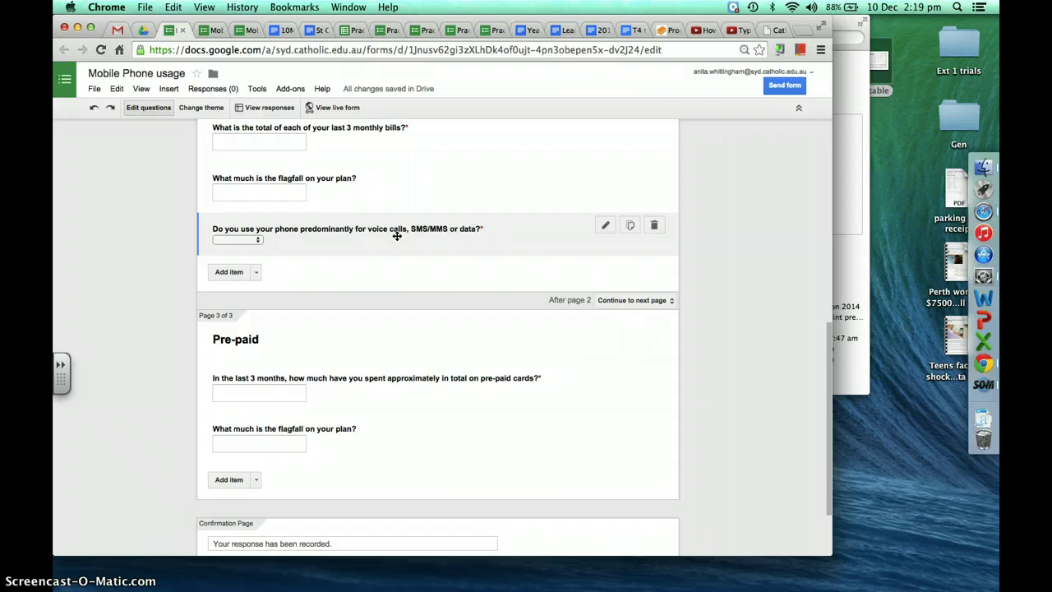
click(630, 226)
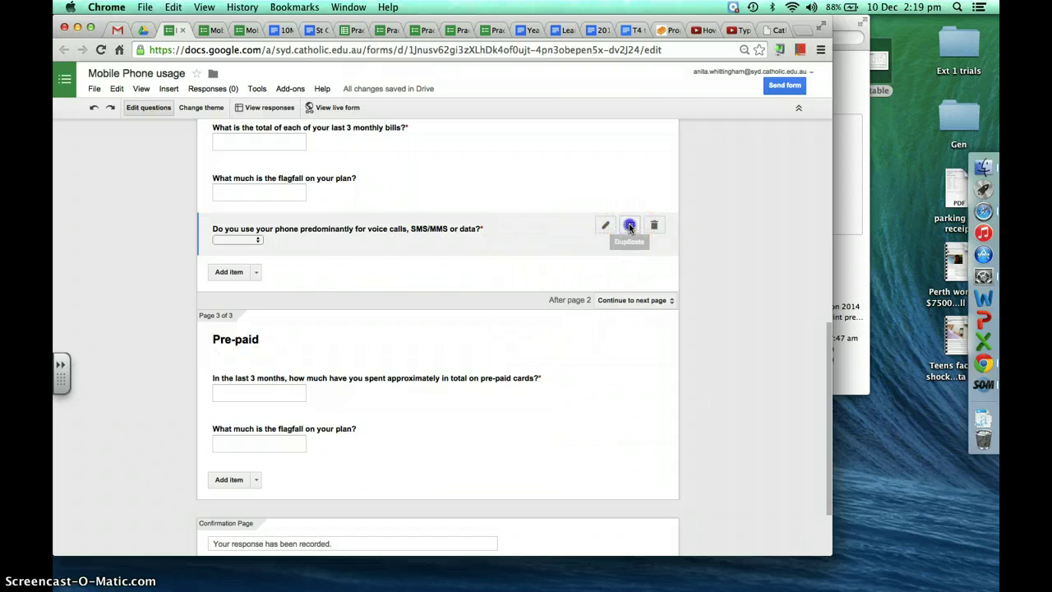
click(237, 465)
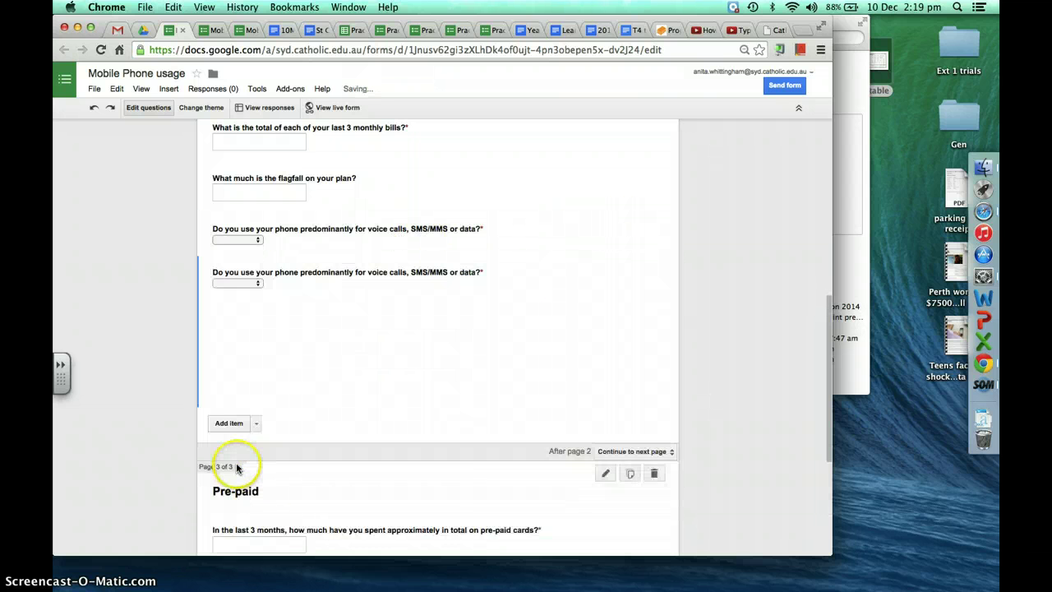
drag(397, 272, 400, 480)
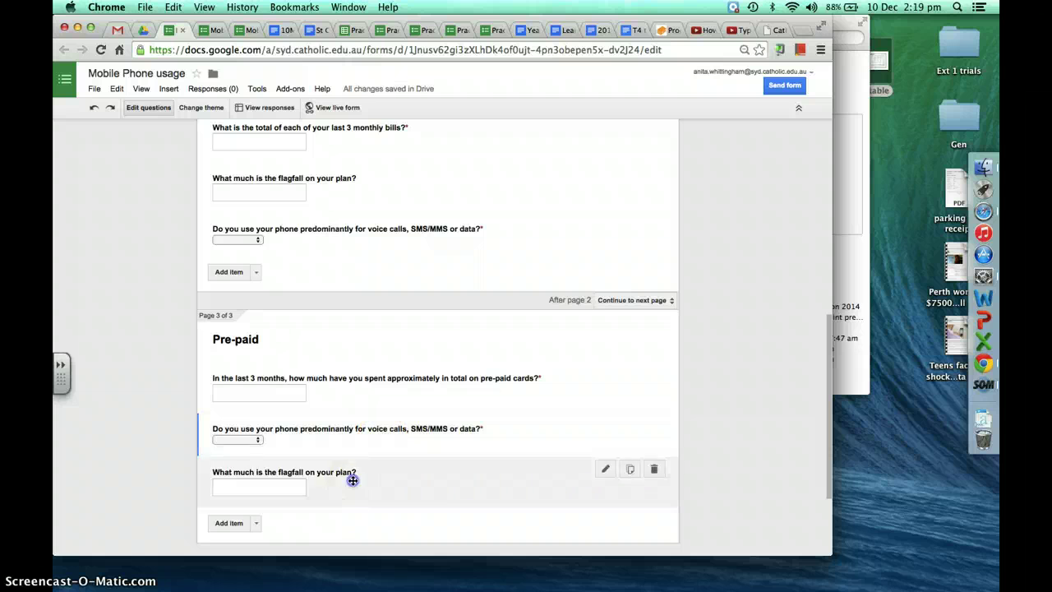
drag(353, 479, 355, 422)
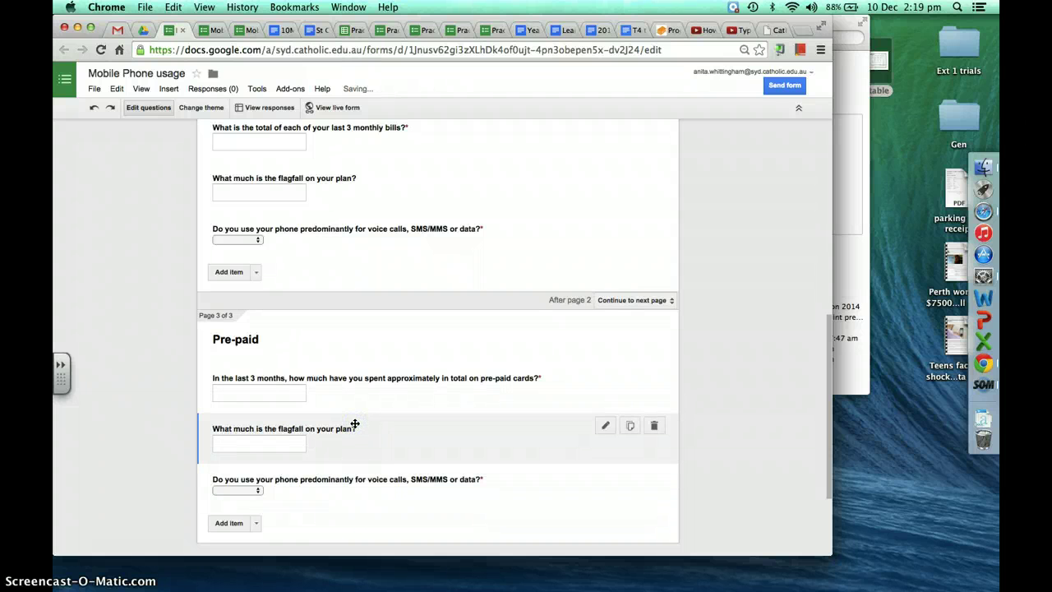
scroll(355, 423, down, 3)
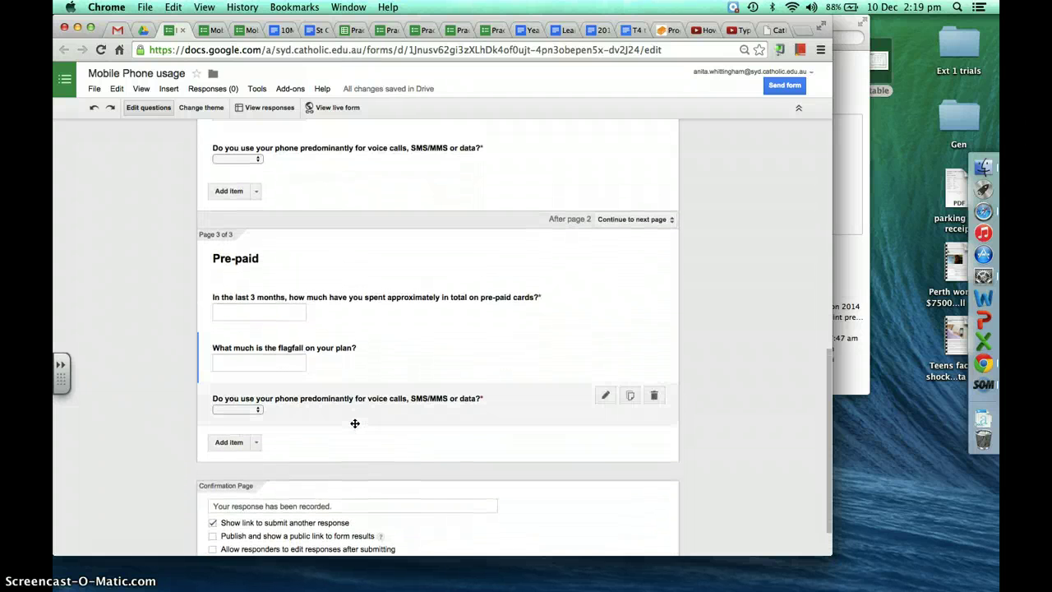
scroll(354, 423, up, 1)
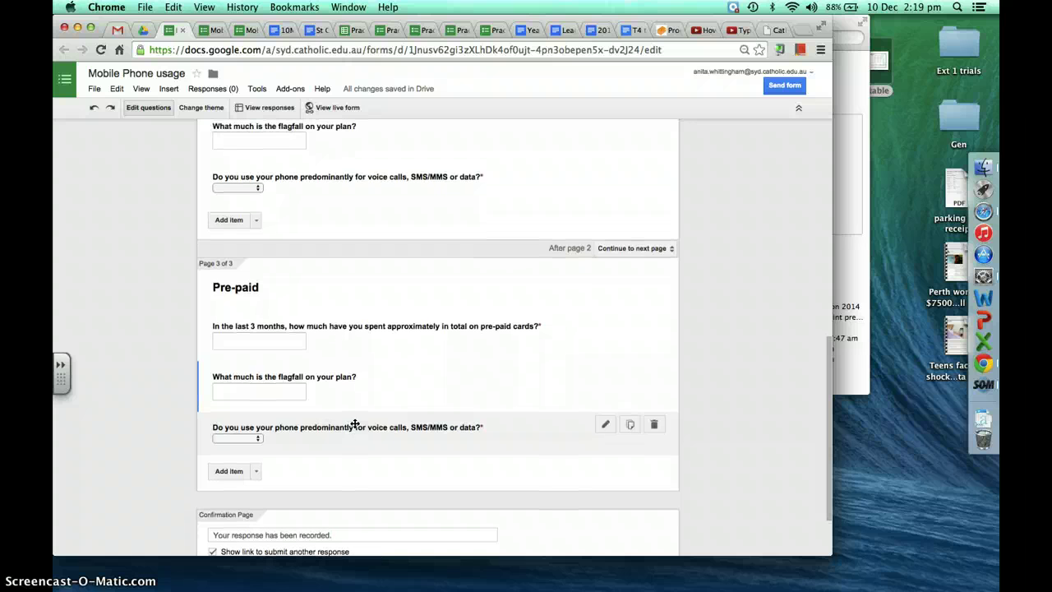
scroll(354, 422, down, 1)
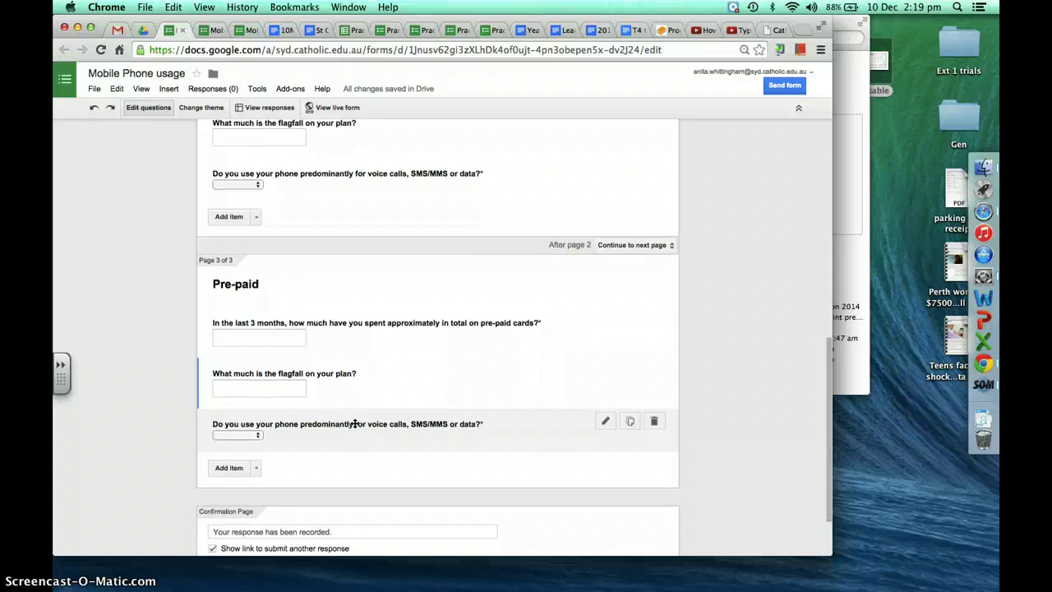
scroll(354, 423, down, 1)
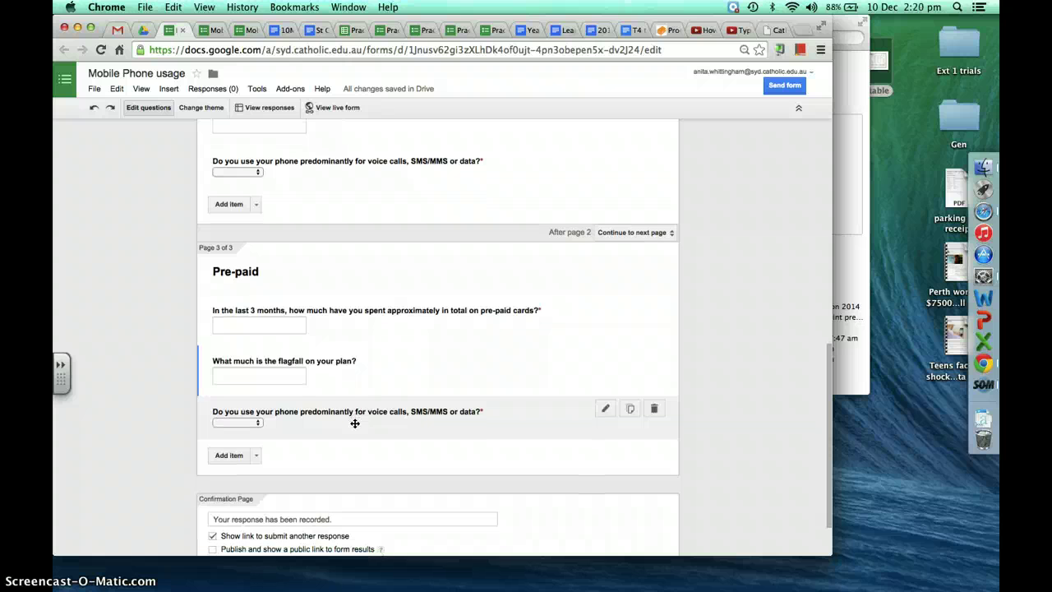
scroll(354, 422, down, 1)
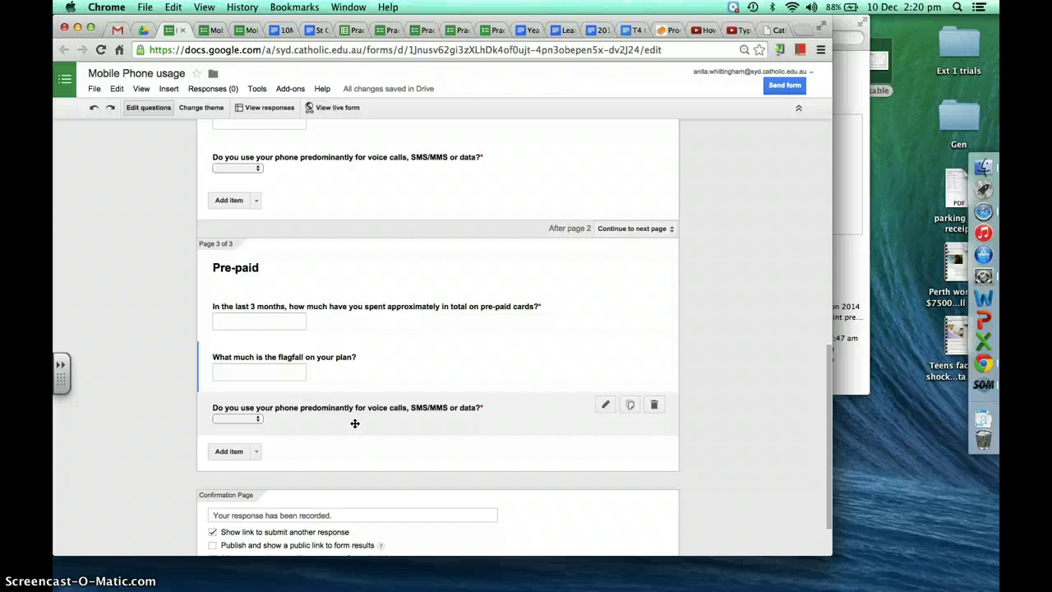
scroll(354, 423, up, 1)
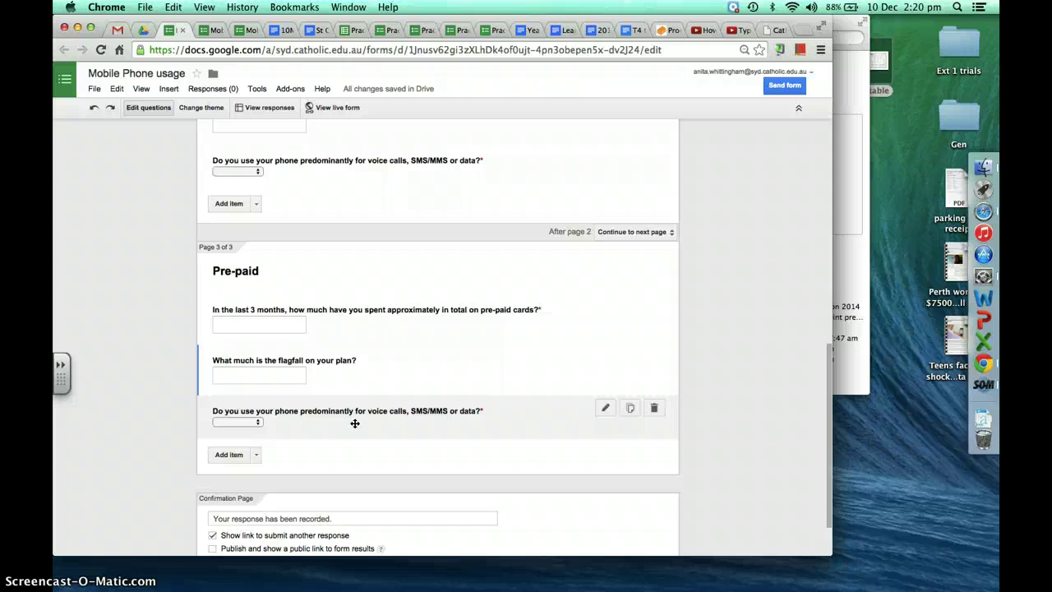
Add a text question at the end of the Pre-paid page titled "What is the total data you used over the last 3 monthly bills?"
click(256, 456)
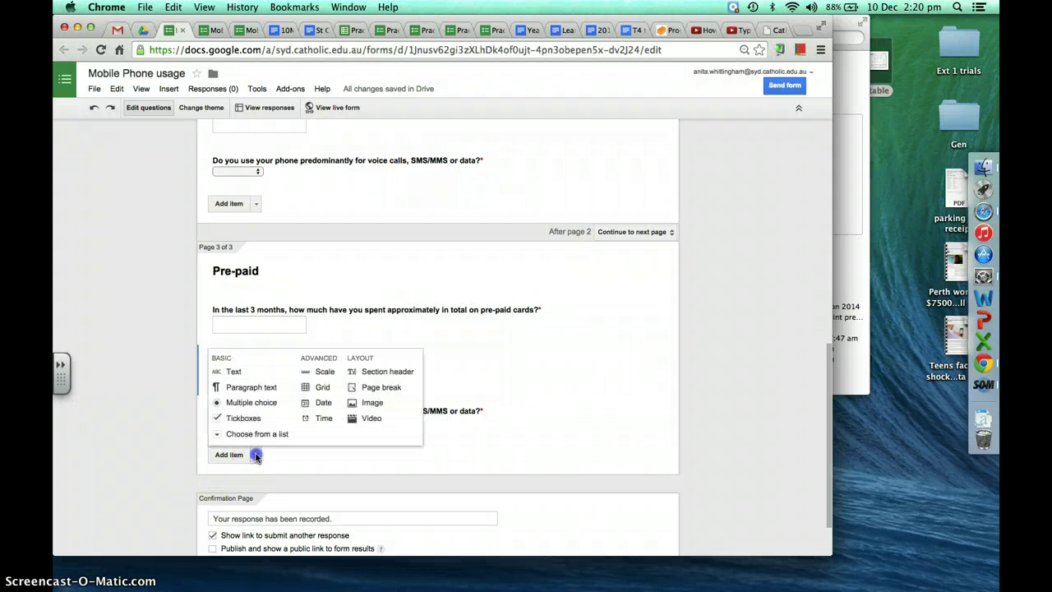
click(251, 374)
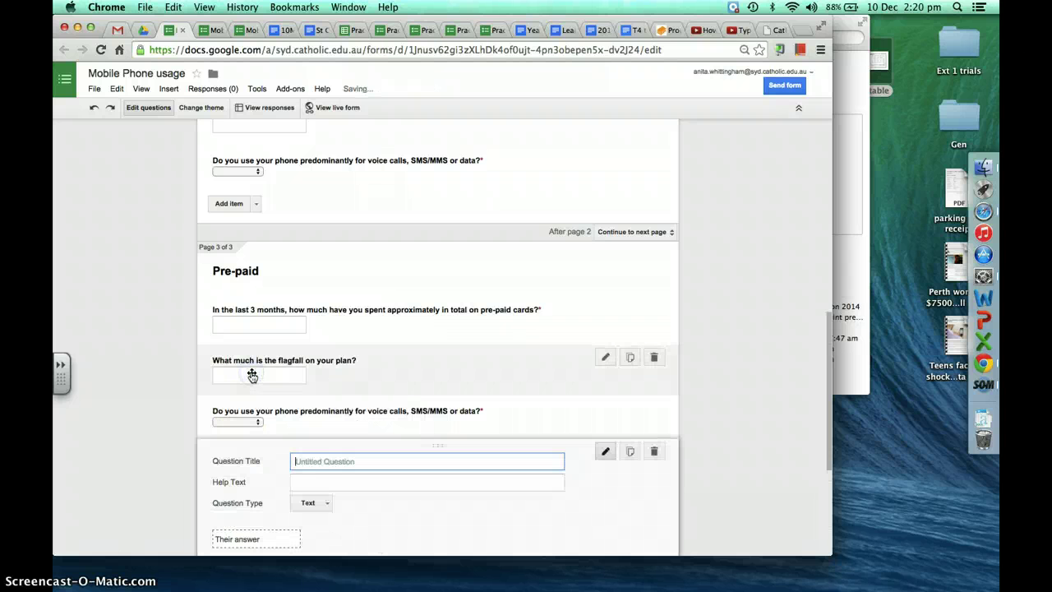
text(What i)
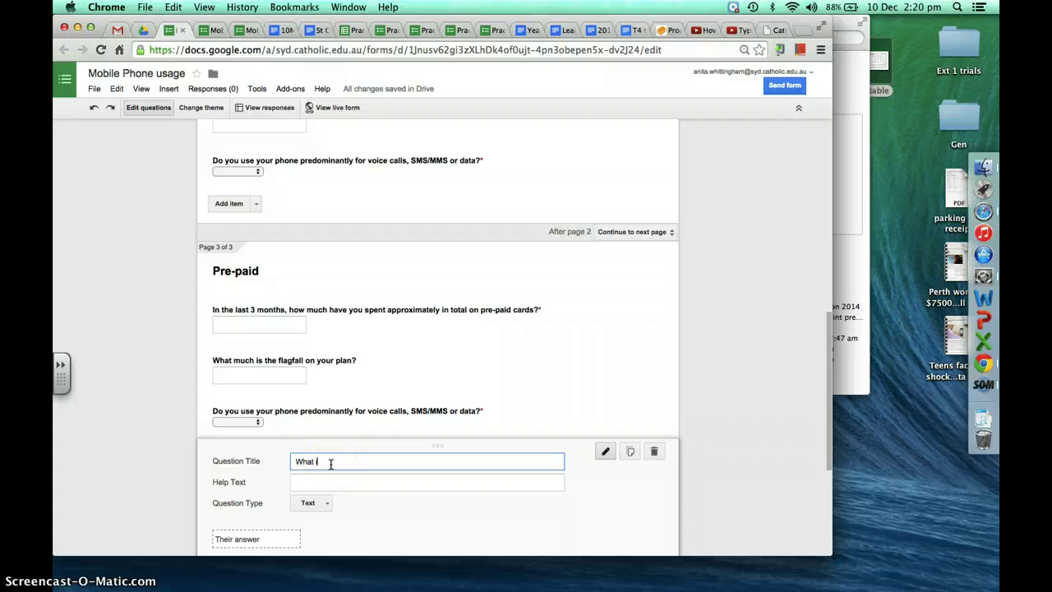
text(s the total data you used over the last 3 mo)
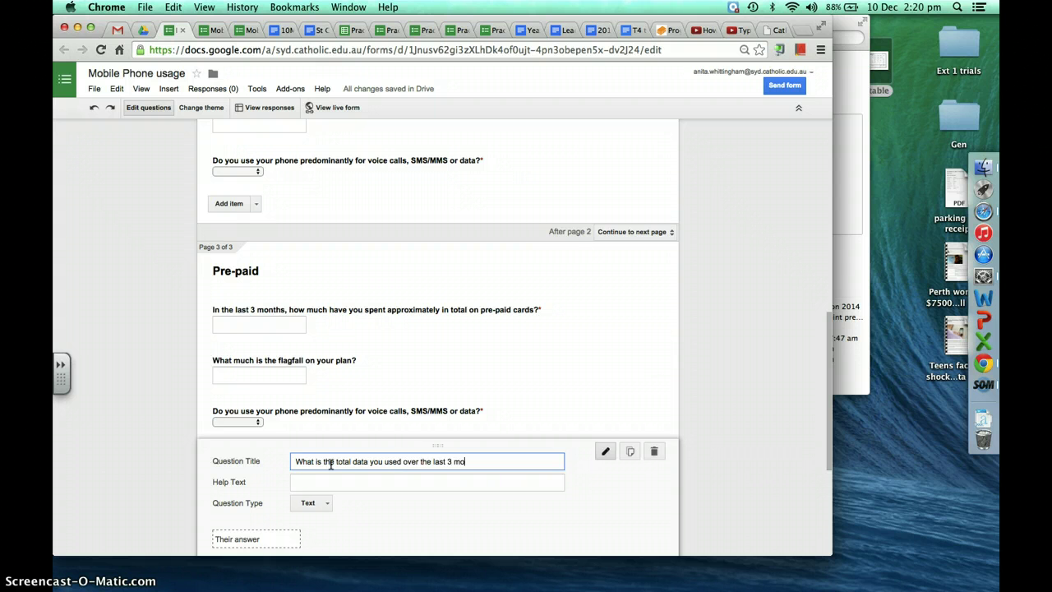
text(nthly bills?)
Change the total data question's type to Choose from a list and enter "0-500 MB" as its first option
scroll(364, 472, down, 2)
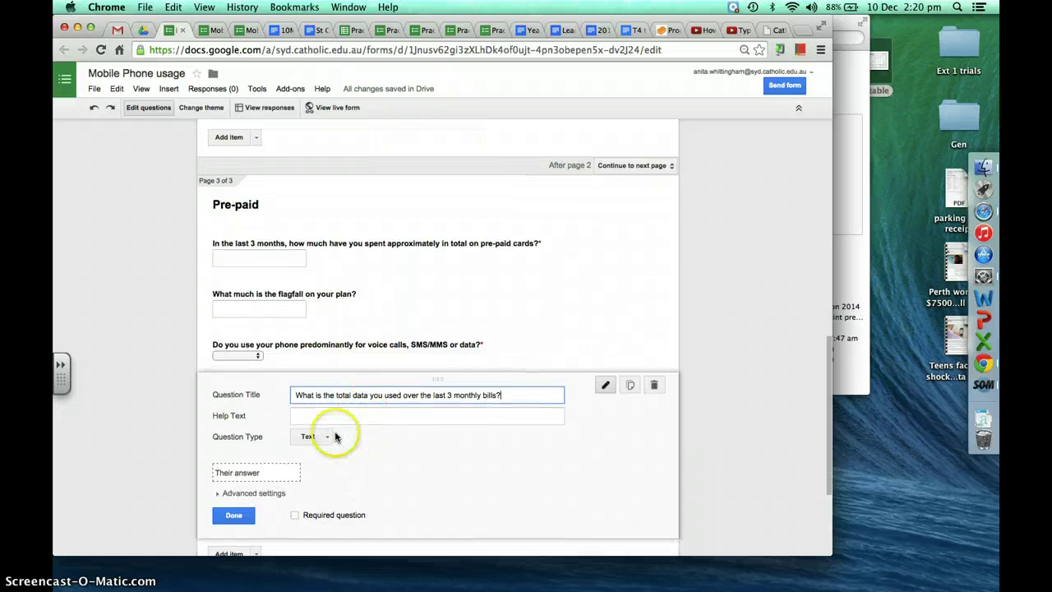
click(325, 437)
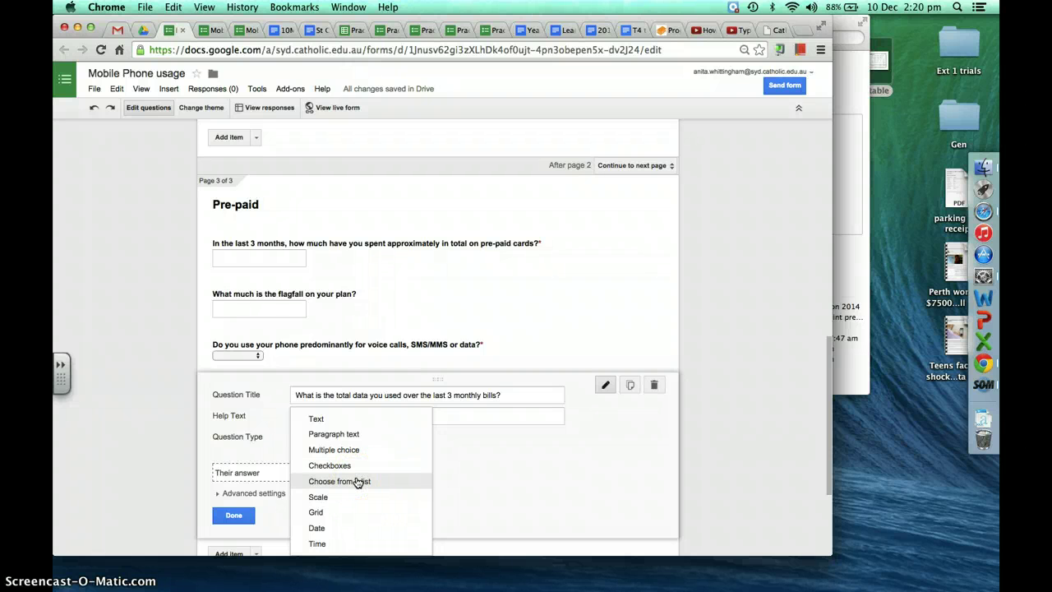
click(358, 481)
click(346, 466)
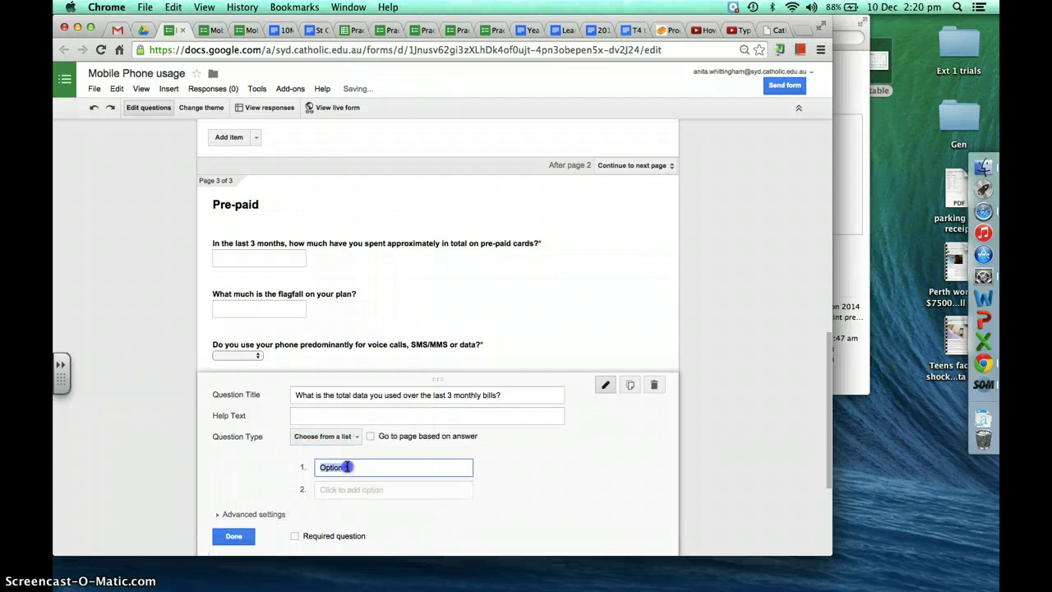
text(0-1GB)
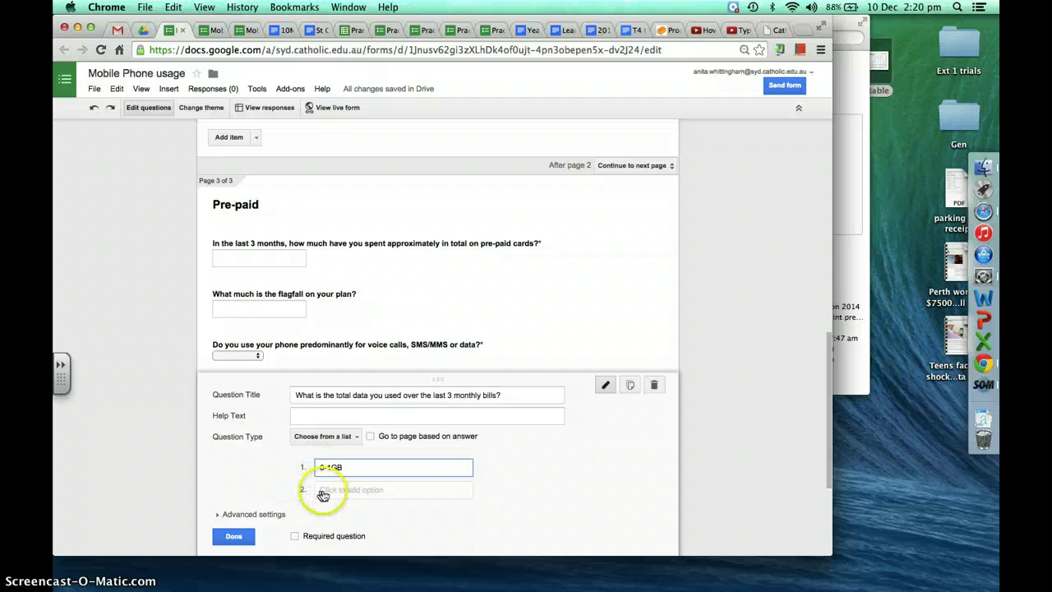
key(BackSpace)
key(BackSpace)
key(BackSpace)
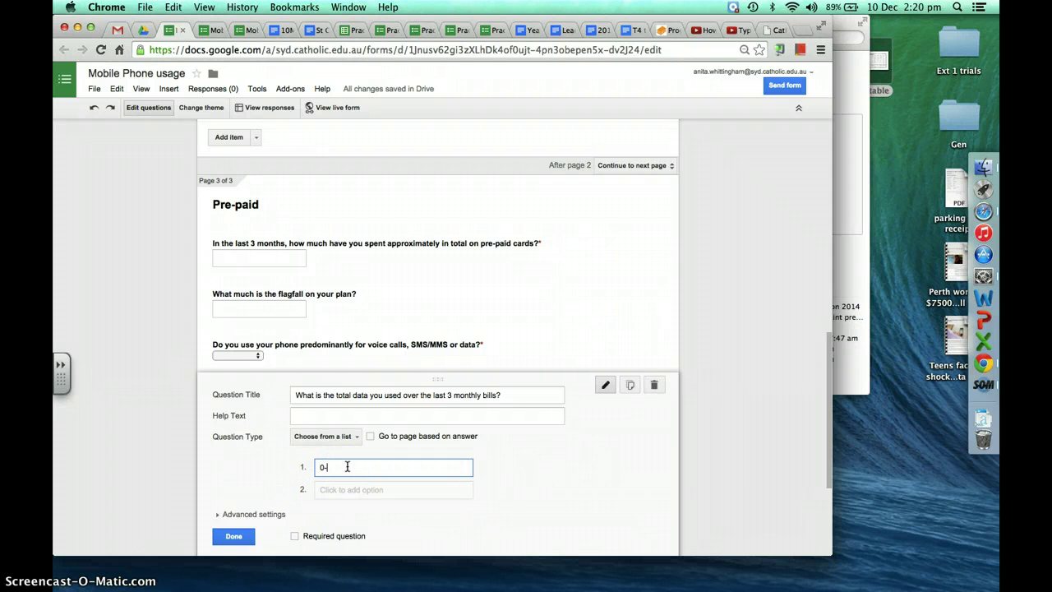
text(500 MB)
key(Return)
Add the answer options "500MB - 1GB", "1GB - 2GB" and "2GB+" to the total data question
text(500)
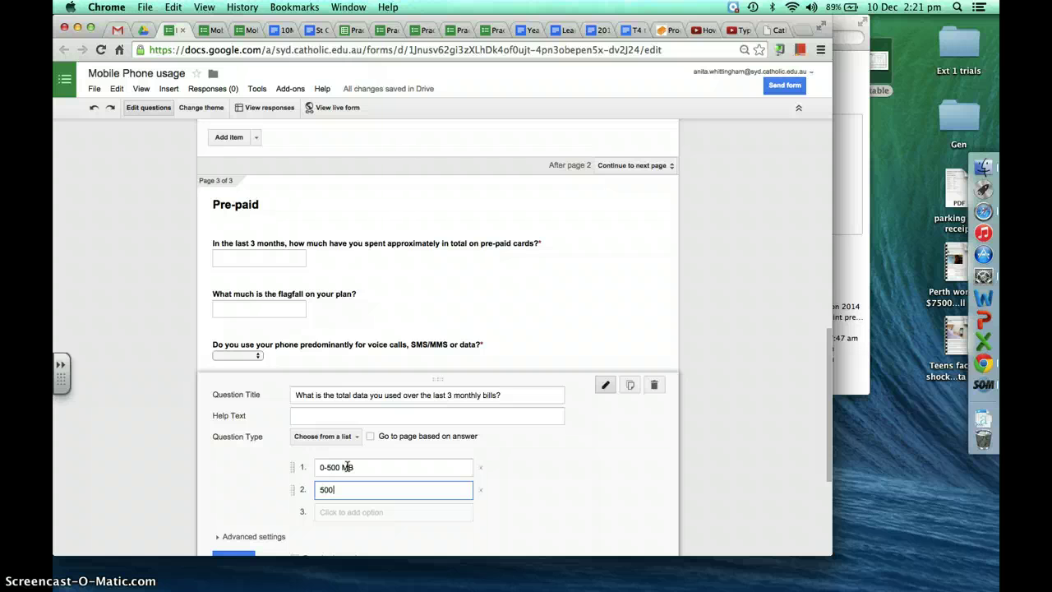
text(MB -)
click(331, 514)
text(1gb)
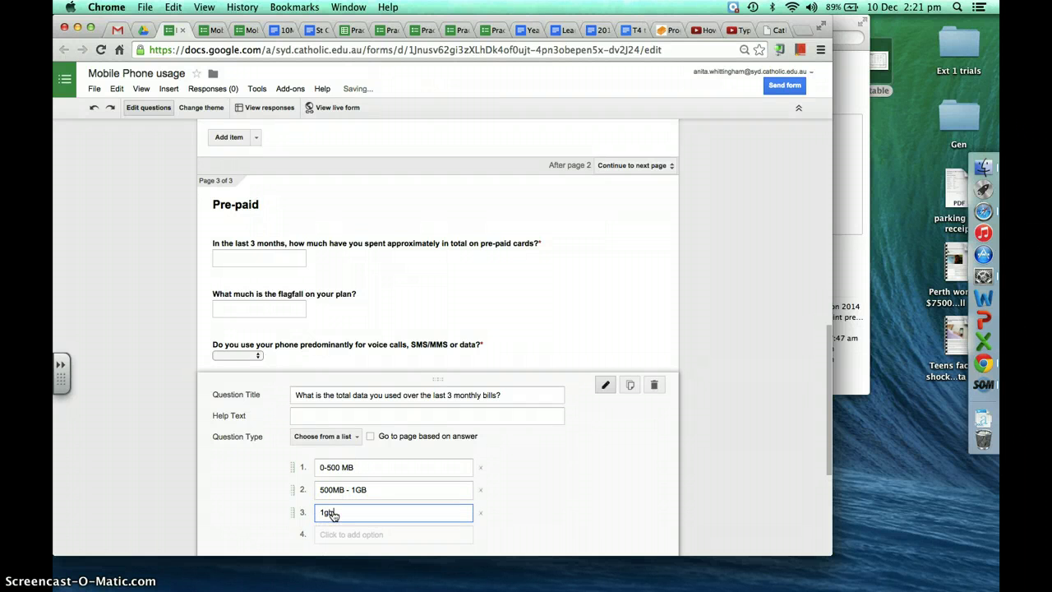
key(BackSpace)
key(BackSpace)
text(GB - 2GB)
click(328, 534)
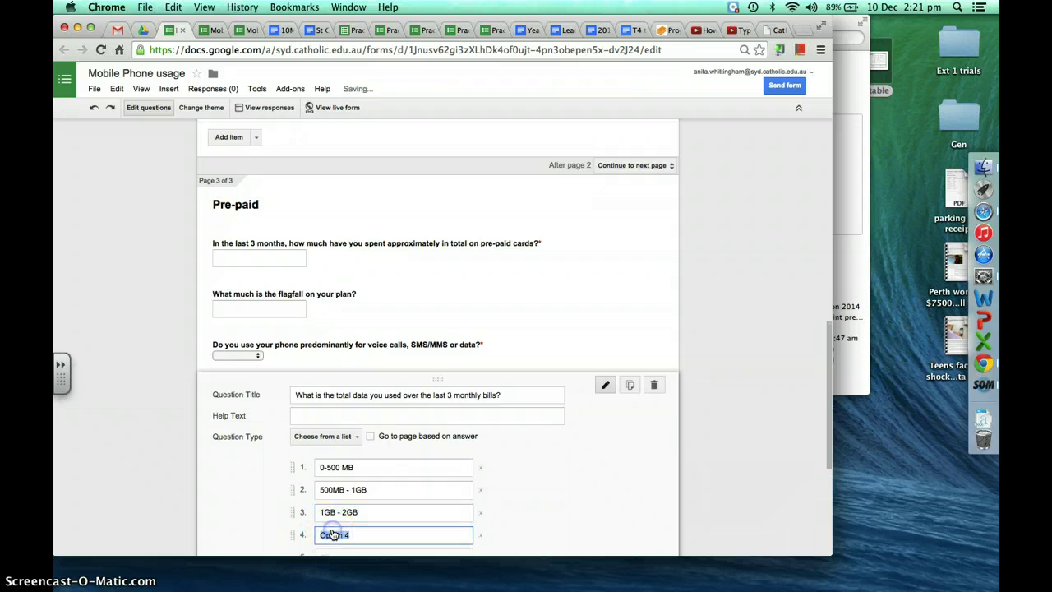
text(2G)
text(B+)
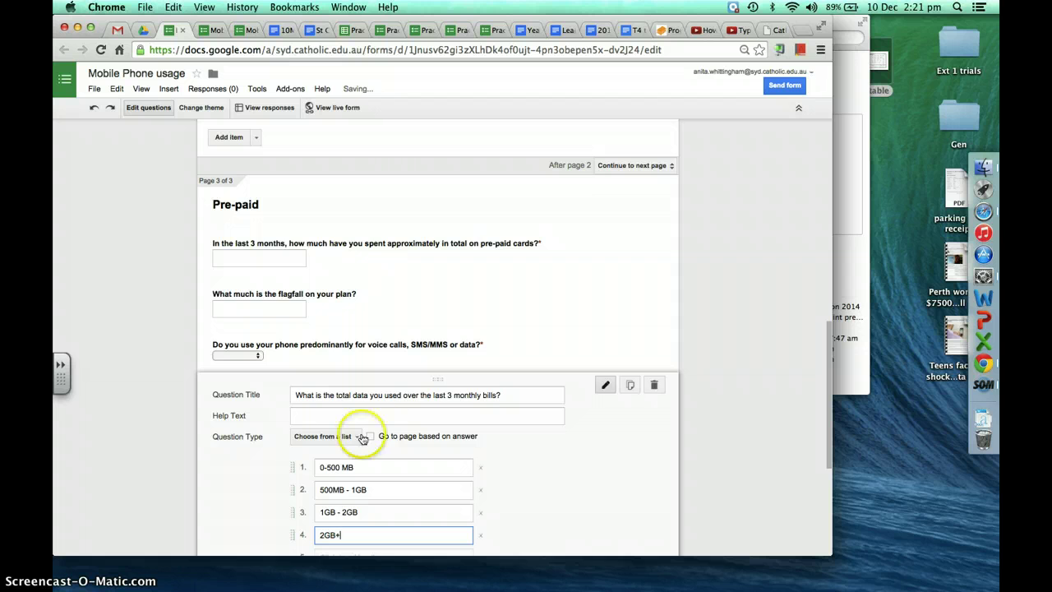
Make the total data question required and finish editing it
scroll(430, 437, down, 3)
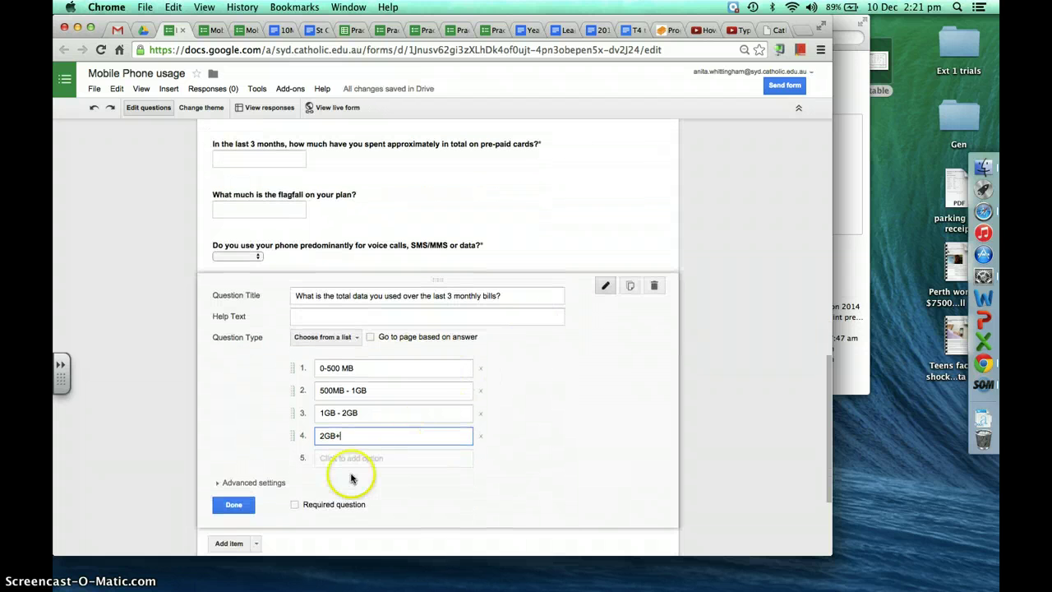
click(296, 505)
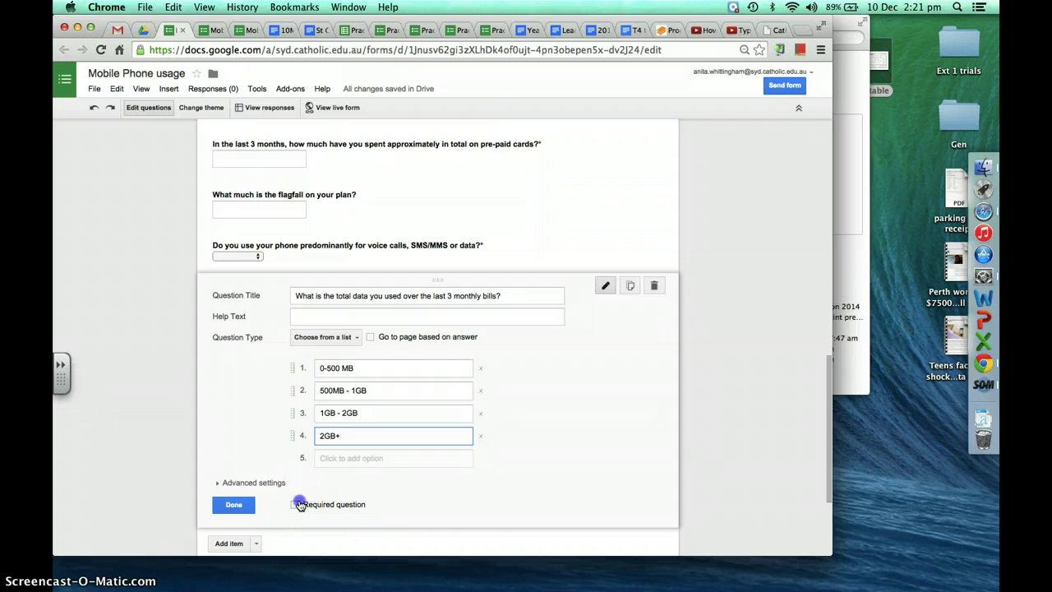
click(233, 504)
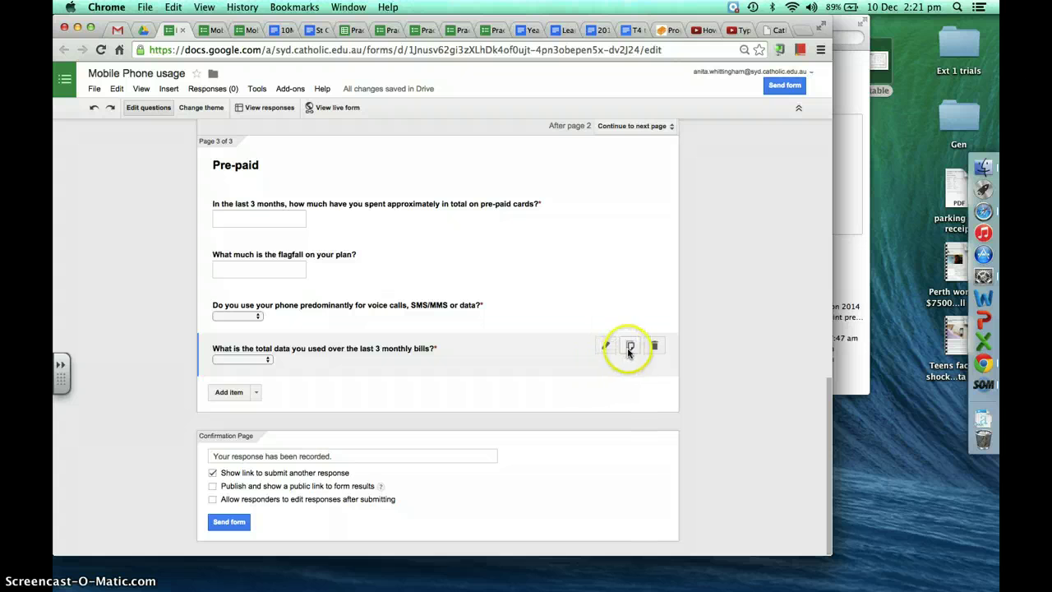
Duplicate the total data question and place the copy on the Post-paid page below the phone-use question
click(629, 347)
scroll(518, 417, down, 2)
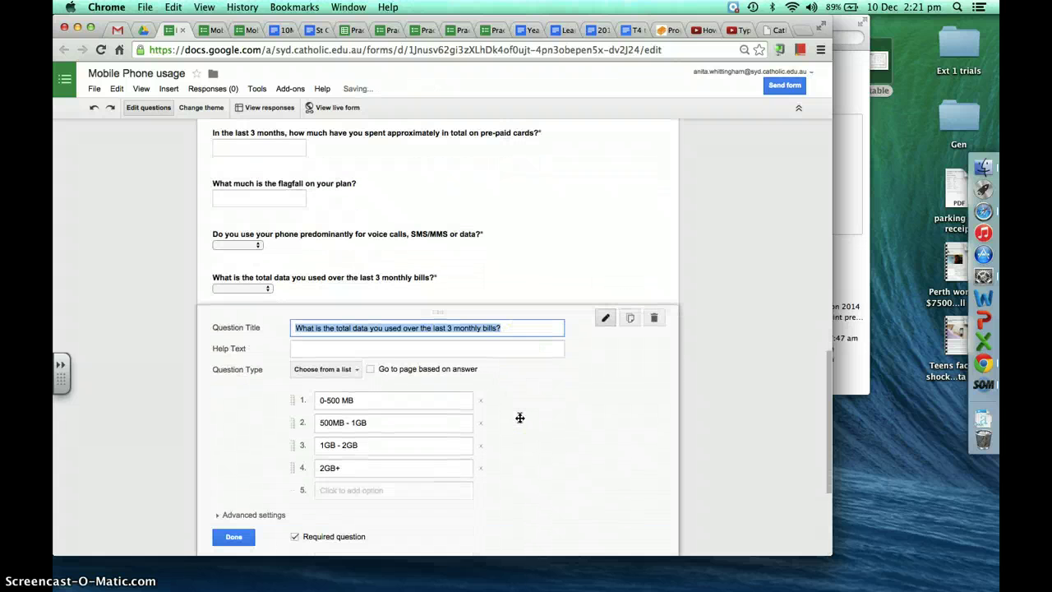
scroll(519, 418, down, 3)
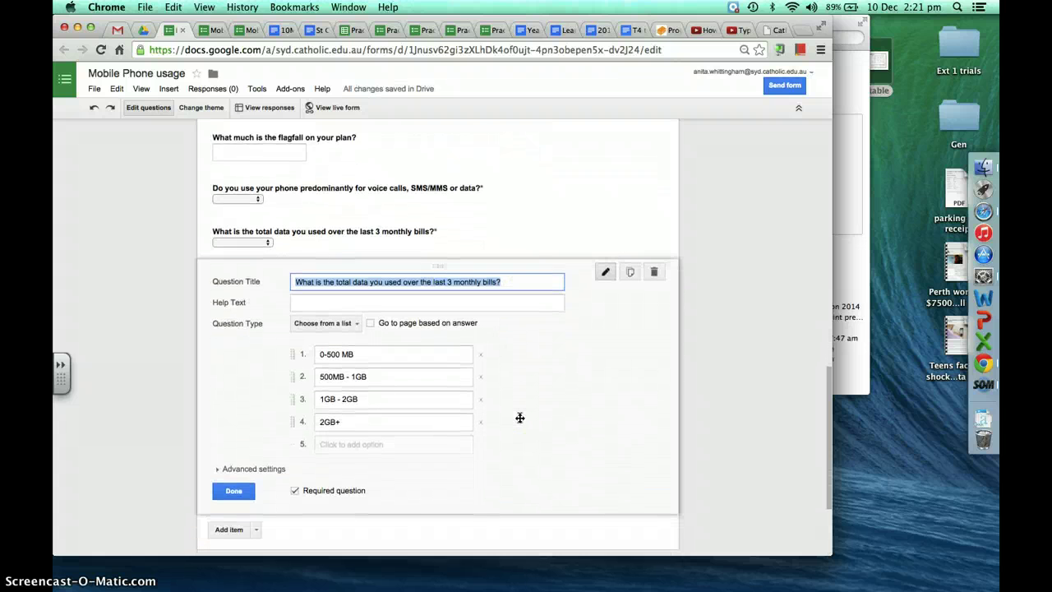
click(243, 442)
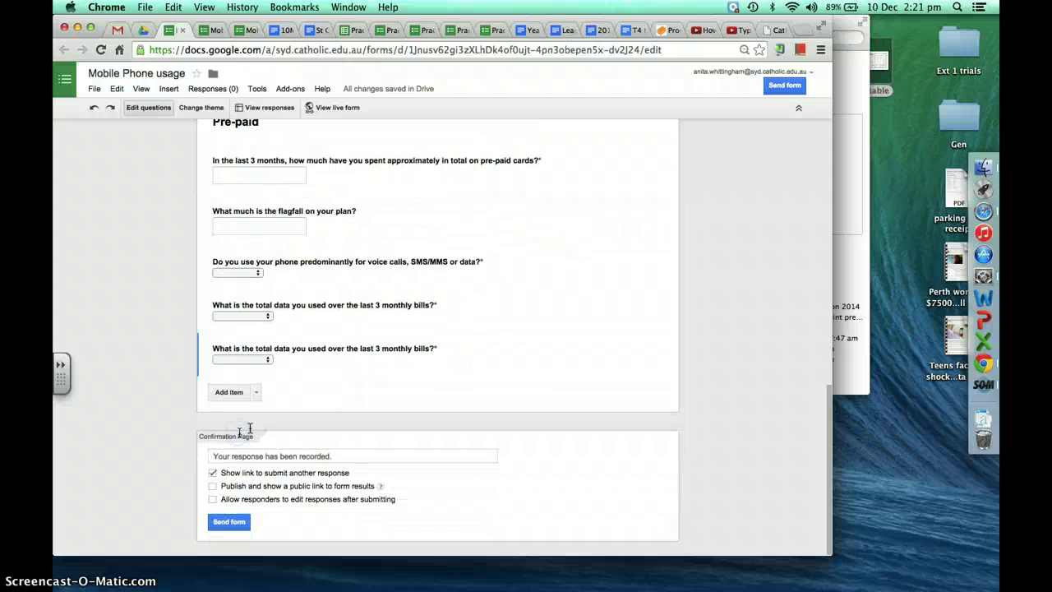
drag(364, 352, 371, 244)
click(318, 329)
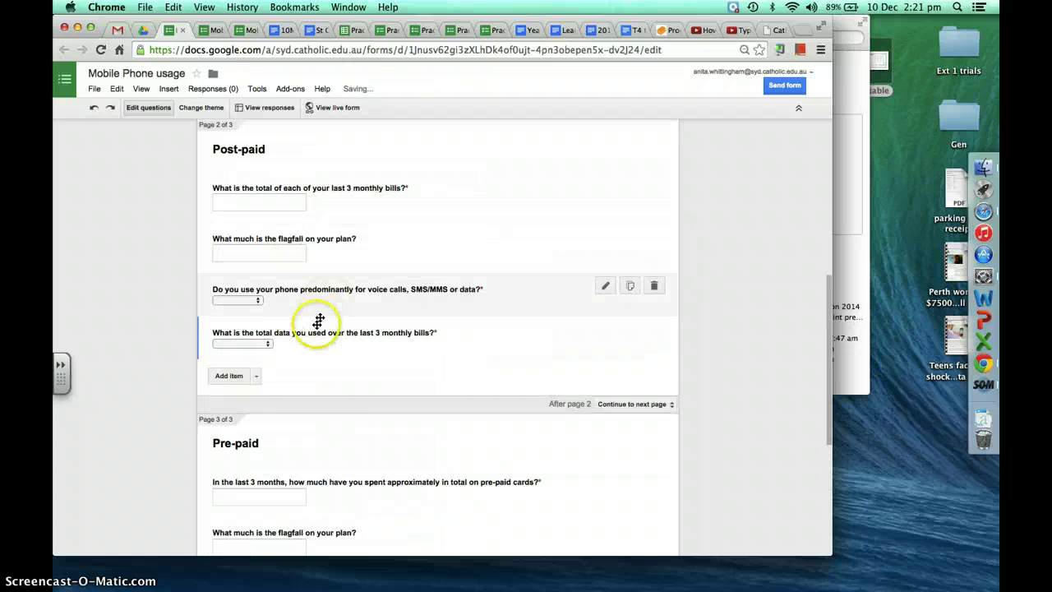
click(316, 328)
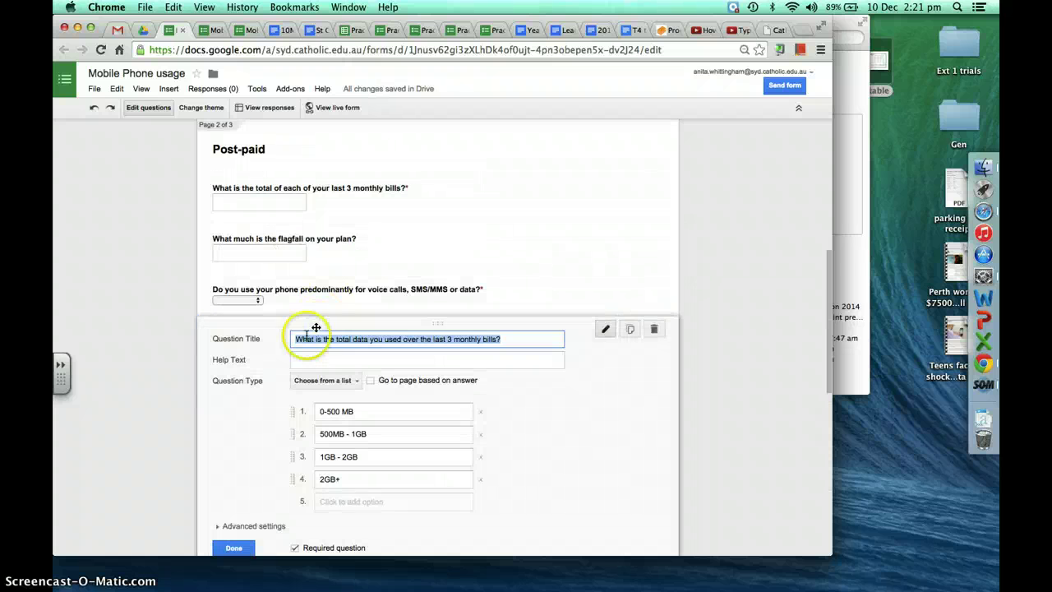
click(235, 547)
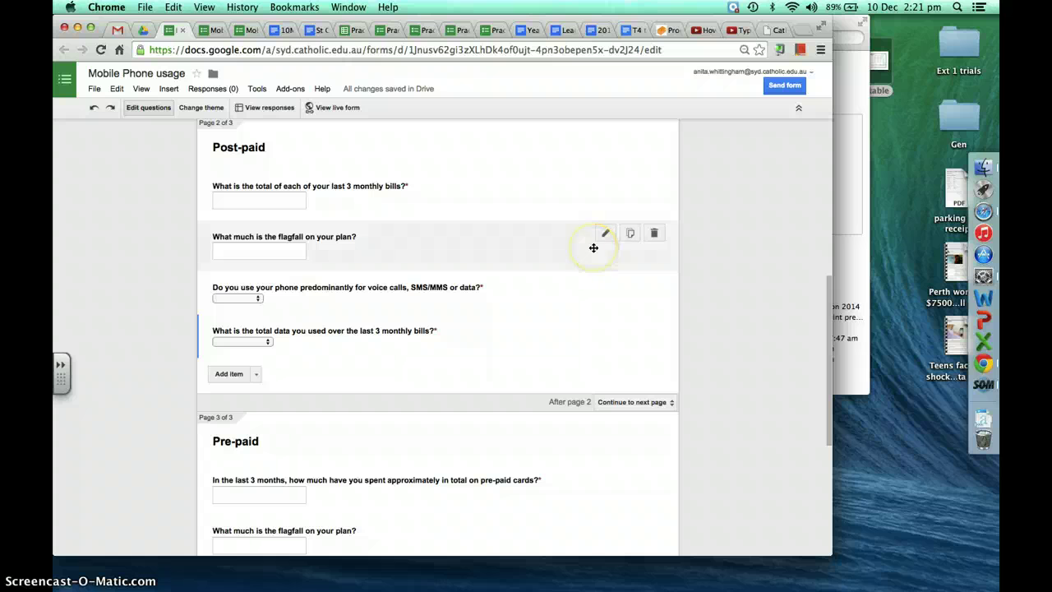
Add a Post-paid text question titled "Do you think the mobile phone plan you are currently on is the best plan considering your usage? Justify your response"
scroll(594, 247, down, 3)
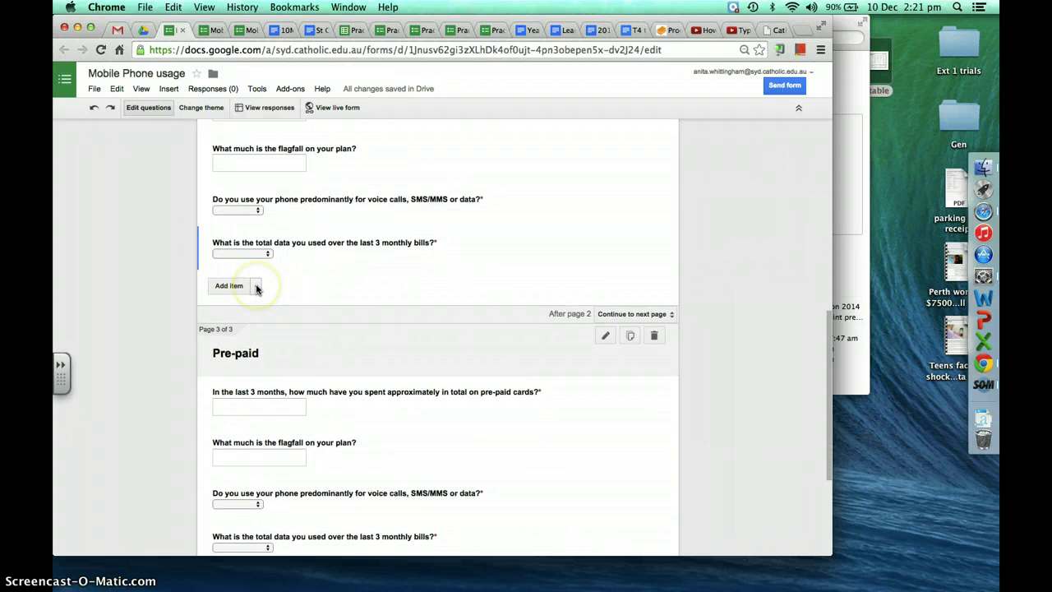
click(257, 286)
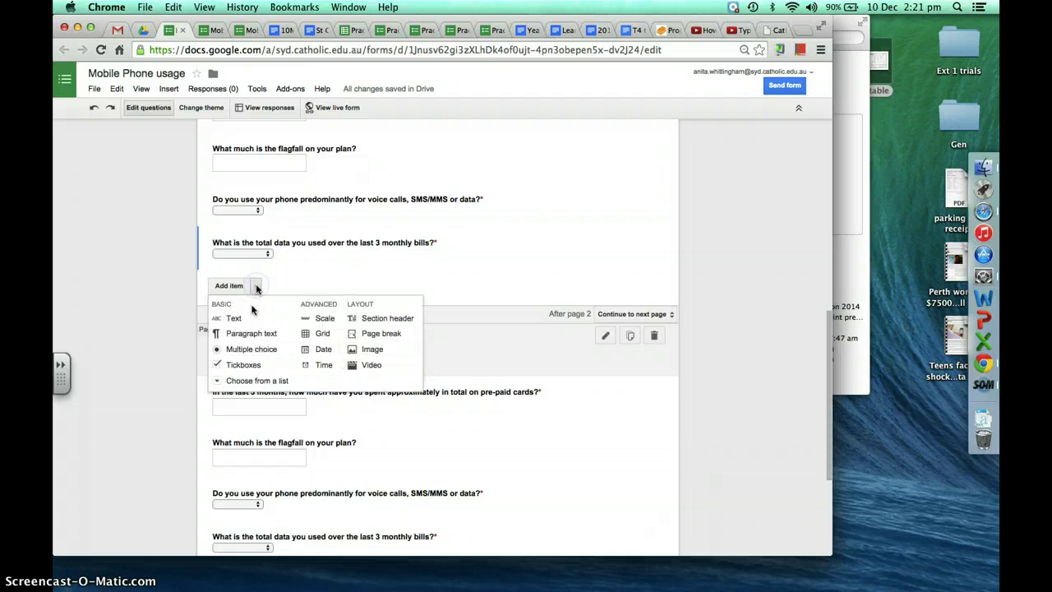
click(237, 321)
click(301, 296)
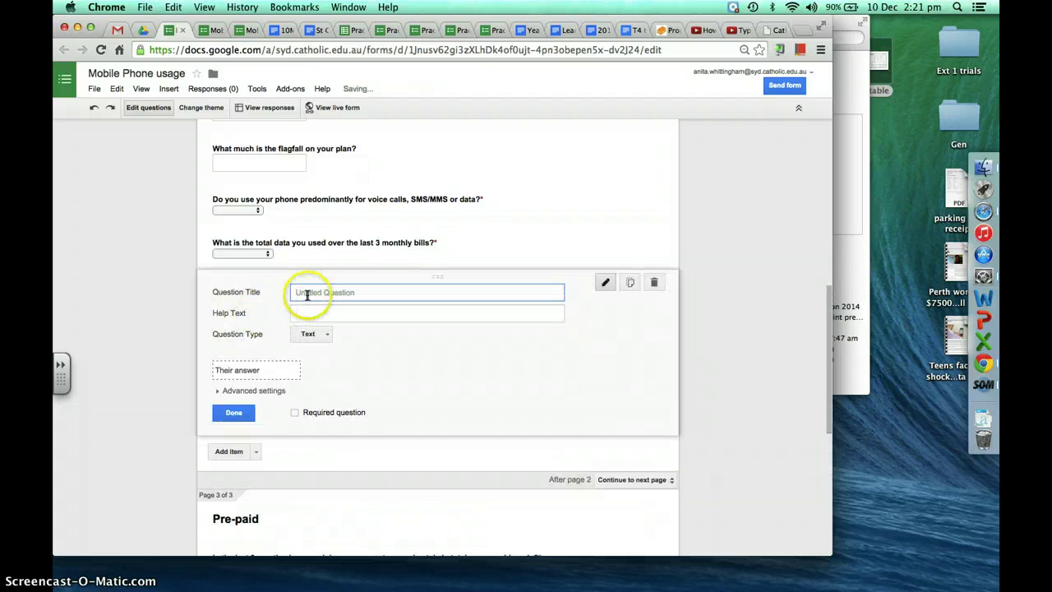
text(D)
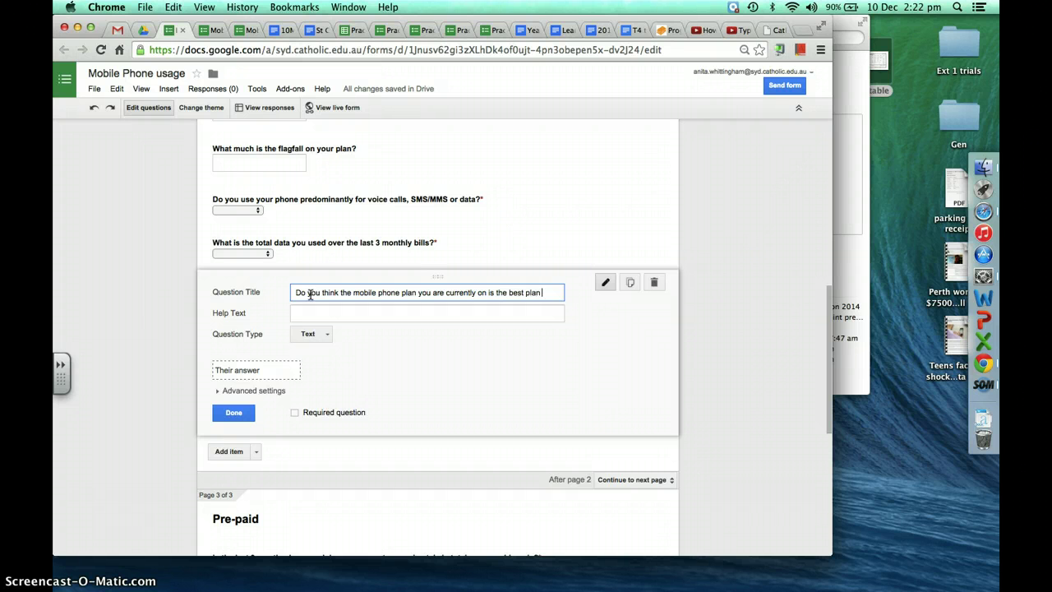
text(ider)
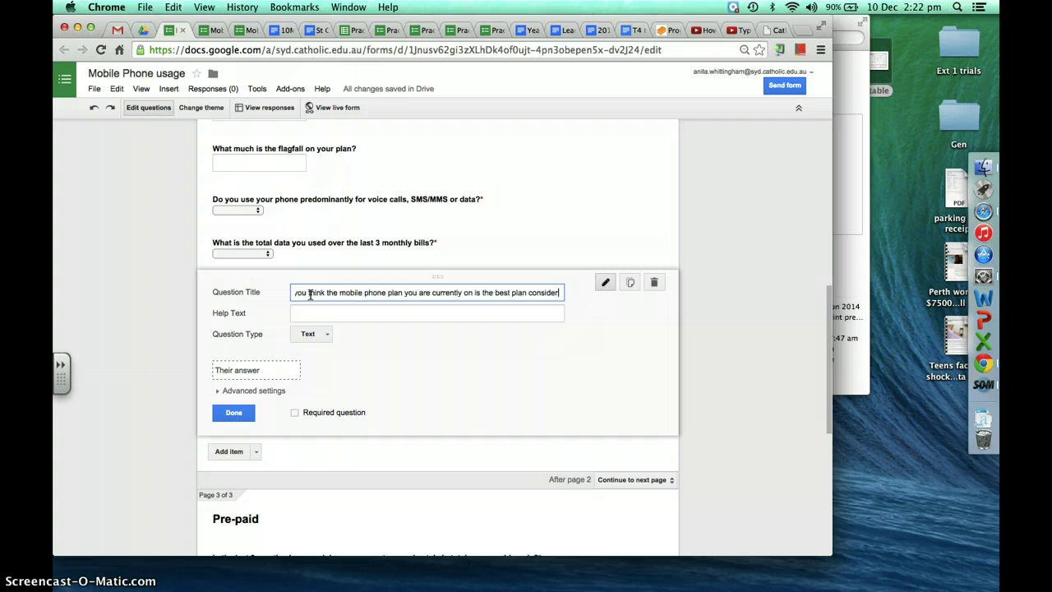
text(ing your usage?)
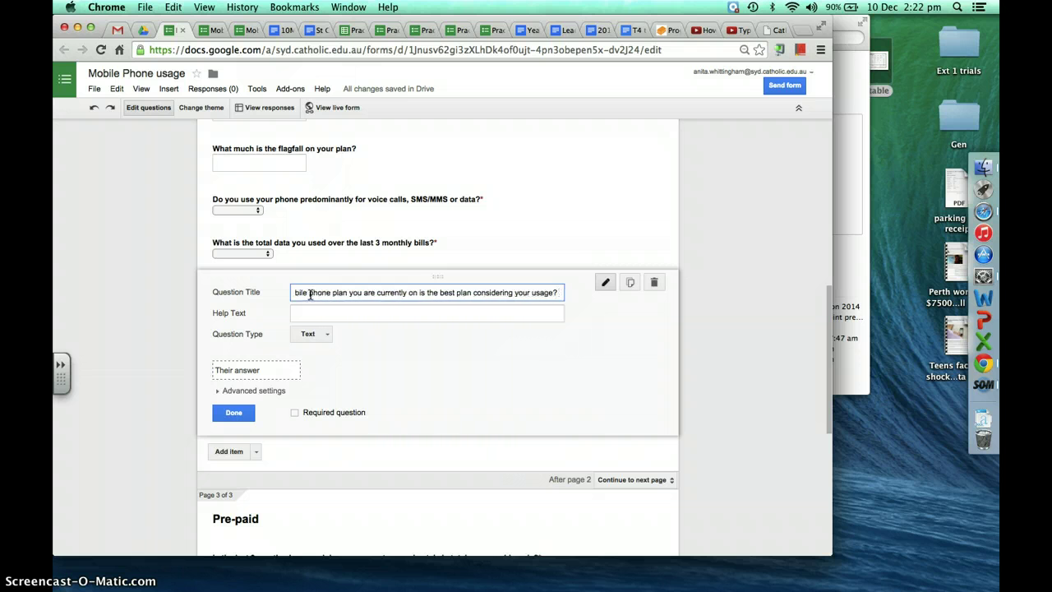
text( Justify)
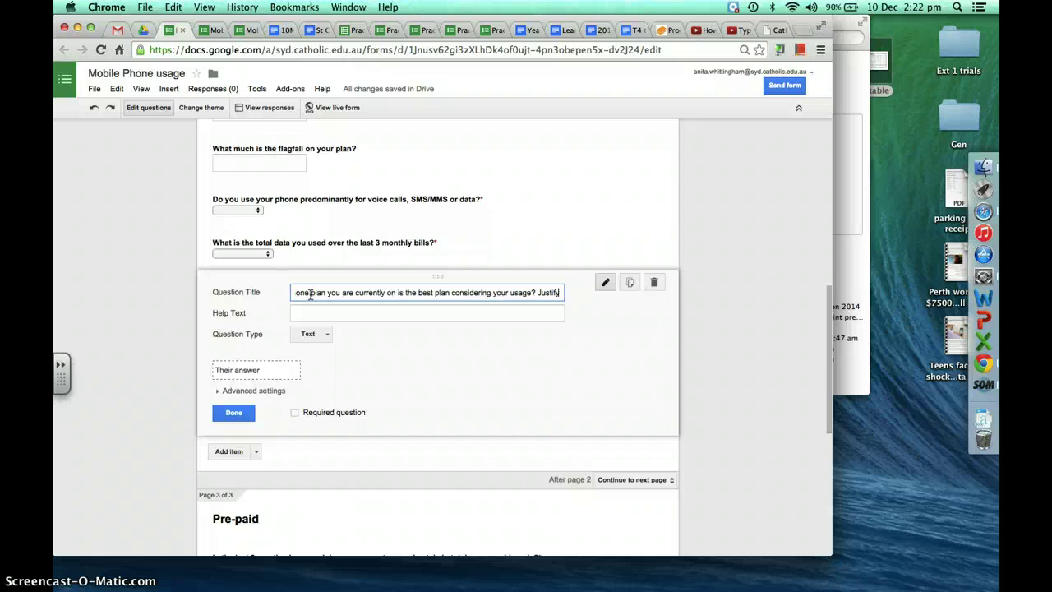
text( your)
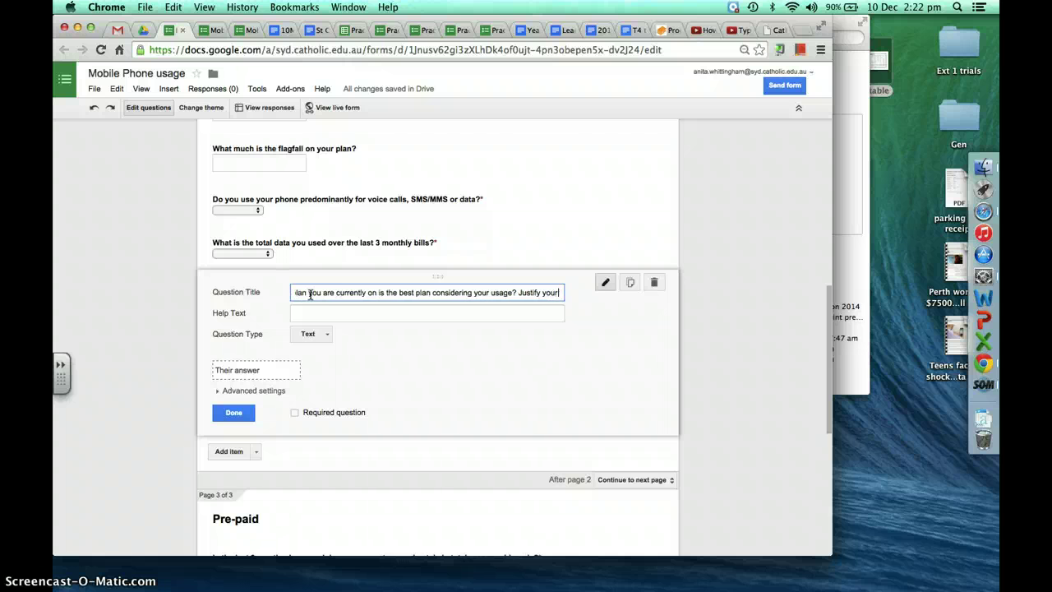
text( response)
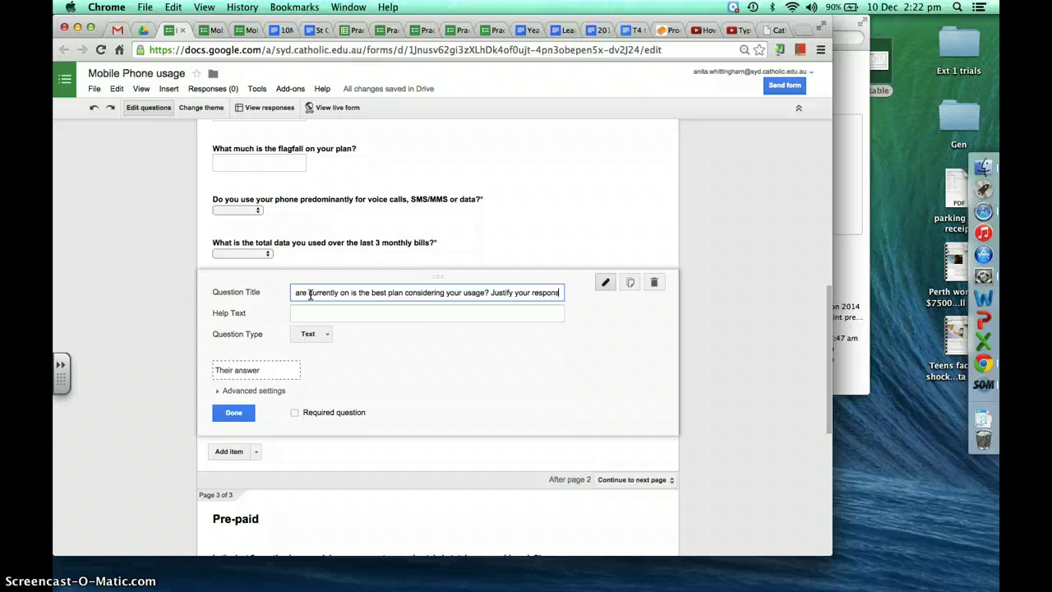
Change the plan suitability question's type to Paragraph text, make it required and finish editing it
click(314, 335)
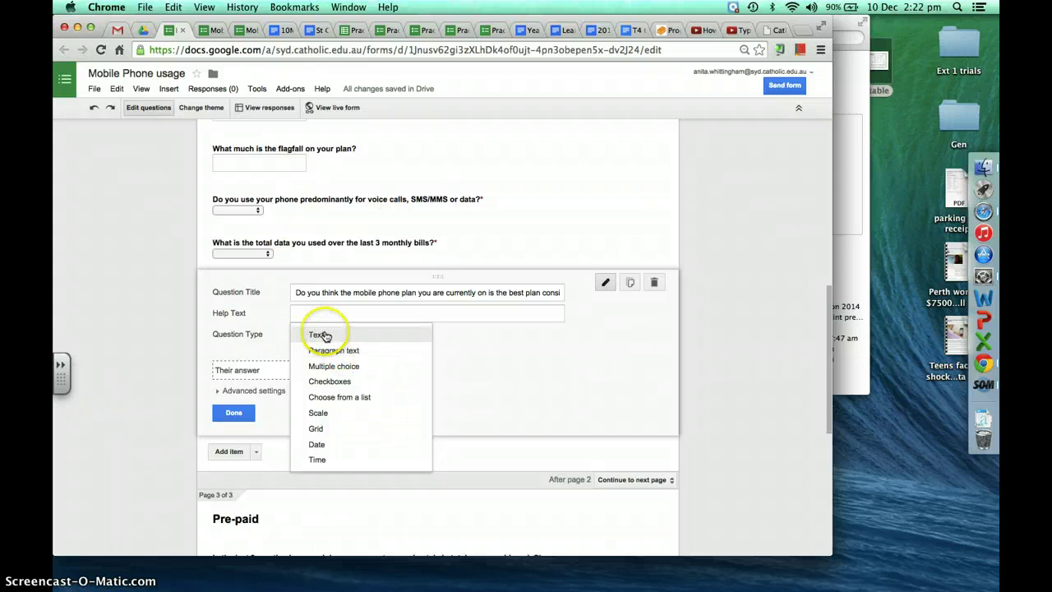
click(346, 351)
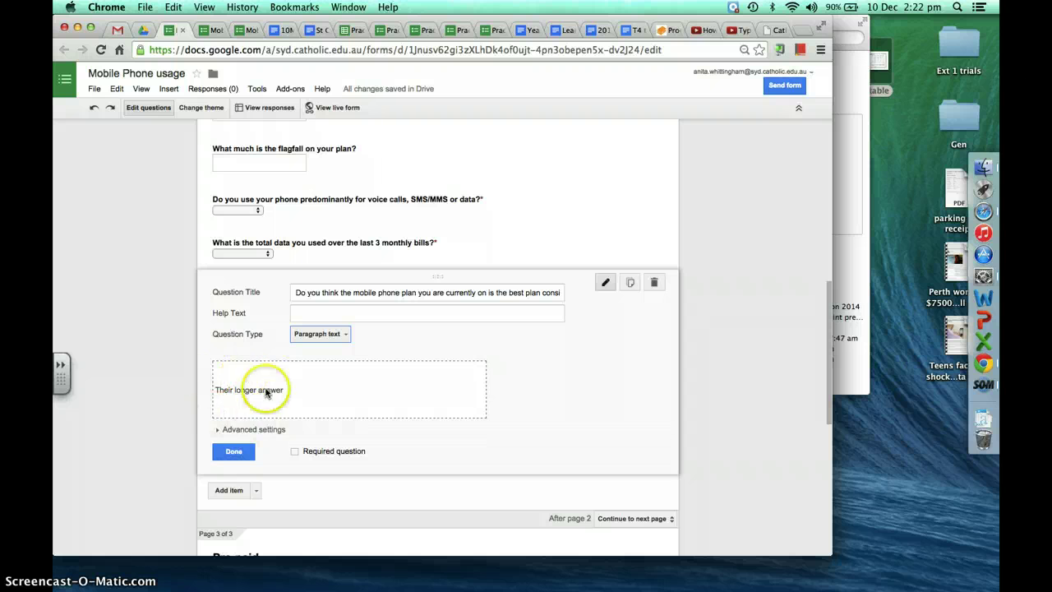
click(296, 452)
click(235, 452)
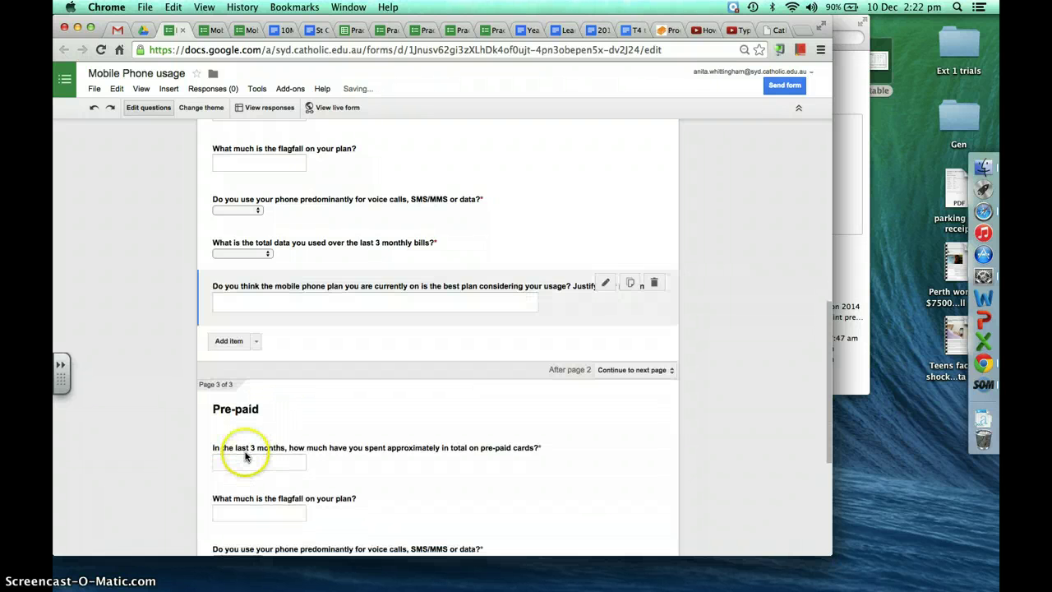
Duplicate the plan suitability question and place the copy on the Pre-paid page below the total data question
click(630, 283)
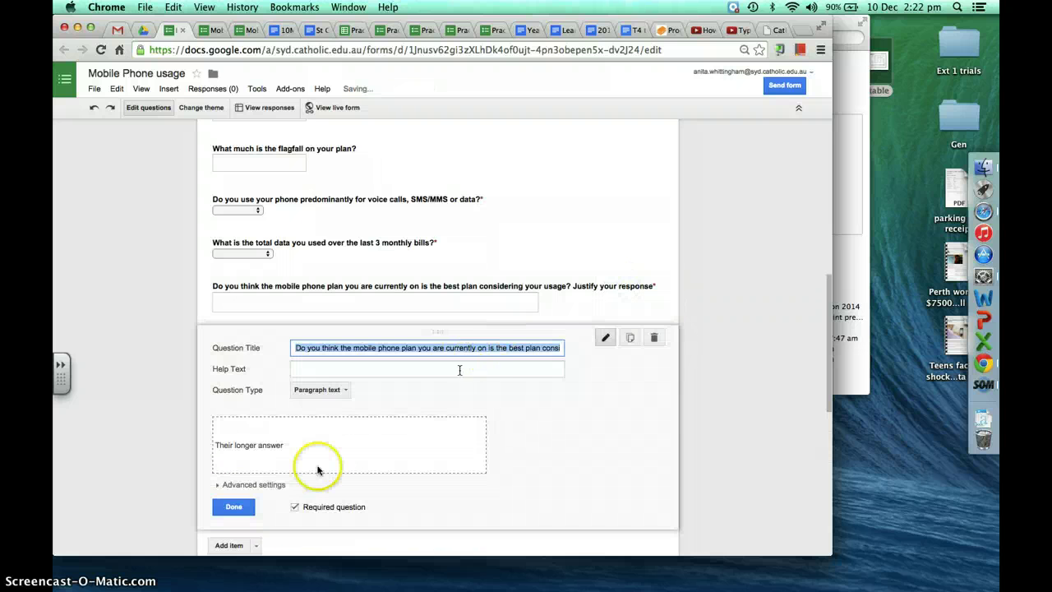
click(233, 507)
drag(400, 345, 422, 424)
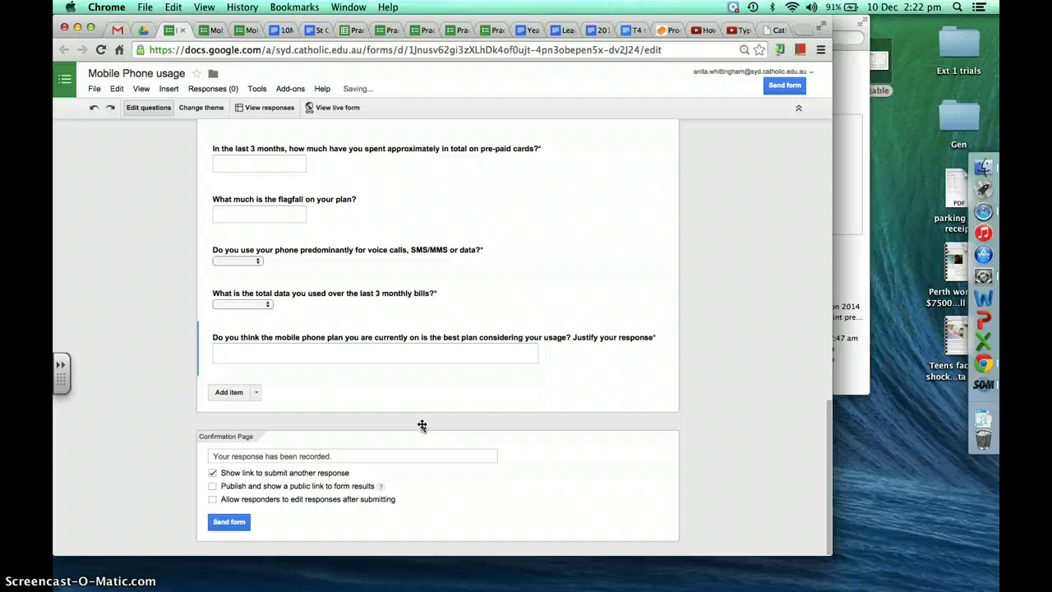
click(440, 301)
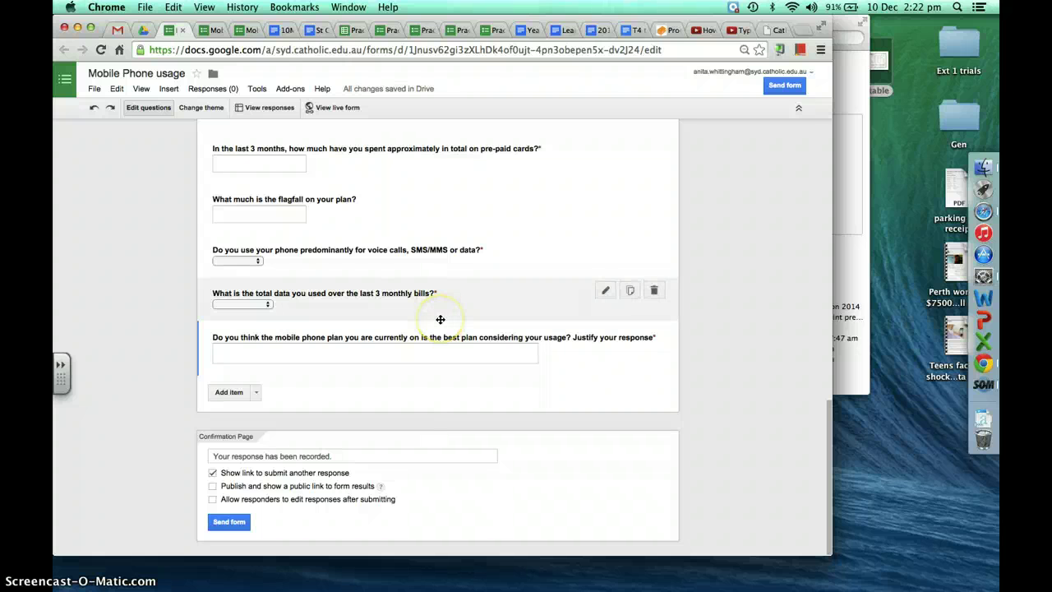
View the live version of the form and return to the form editor
scroll(440, 319, up, 15)
click(439, 318)
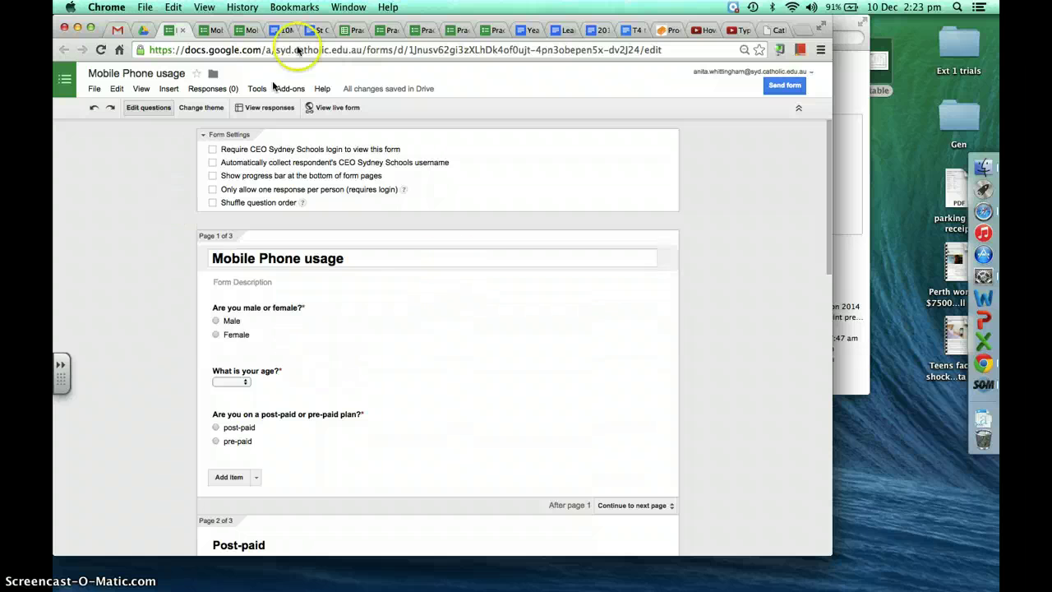
click(343, 92)
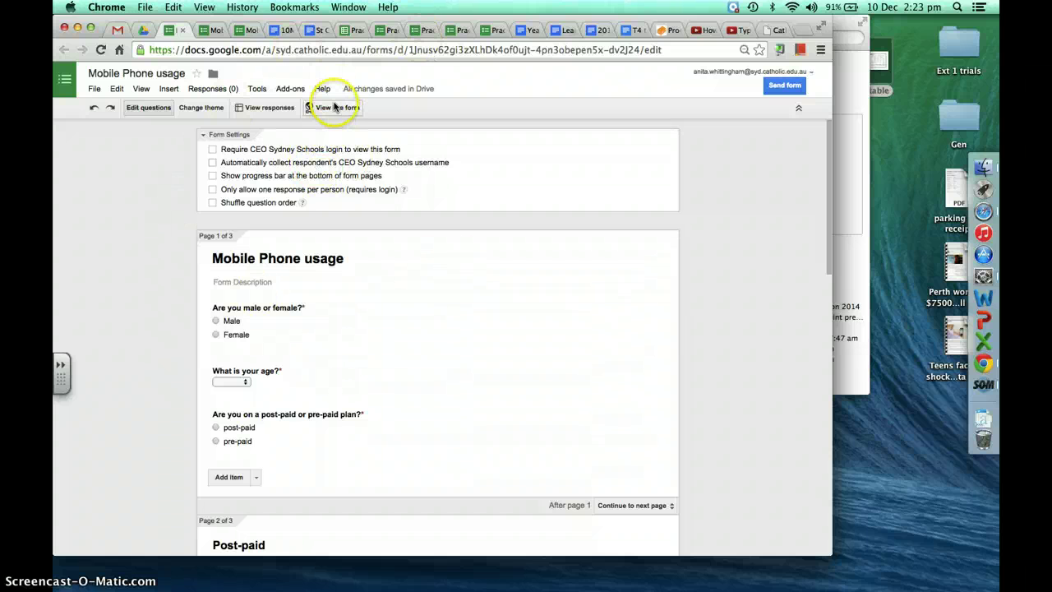
click(329, 108)
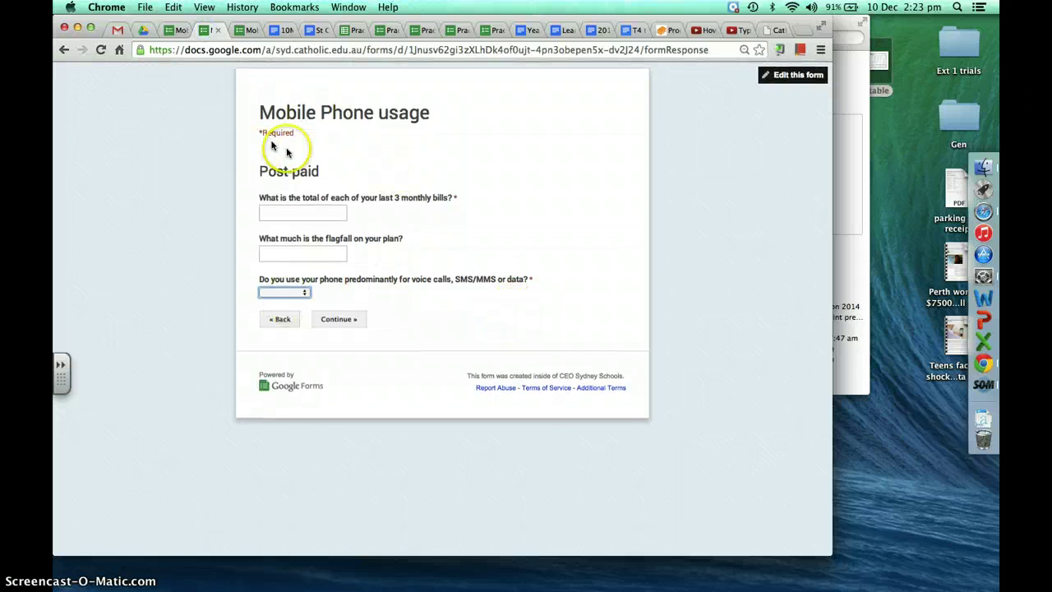
click(183, 32)
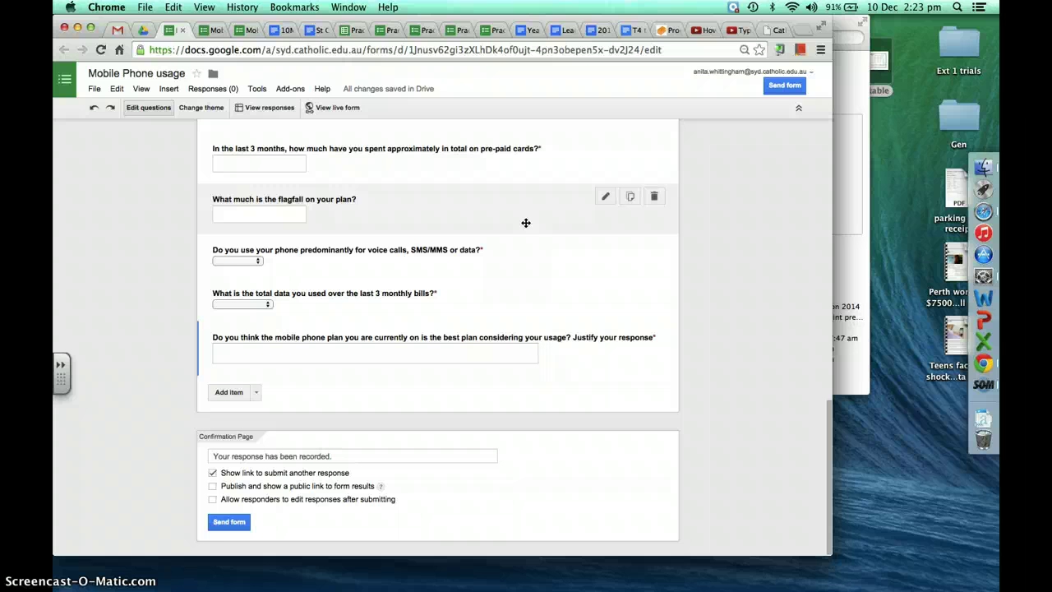
Start sending the form by email and add two contacts as recipients
scroll(583, 284, up, 20)
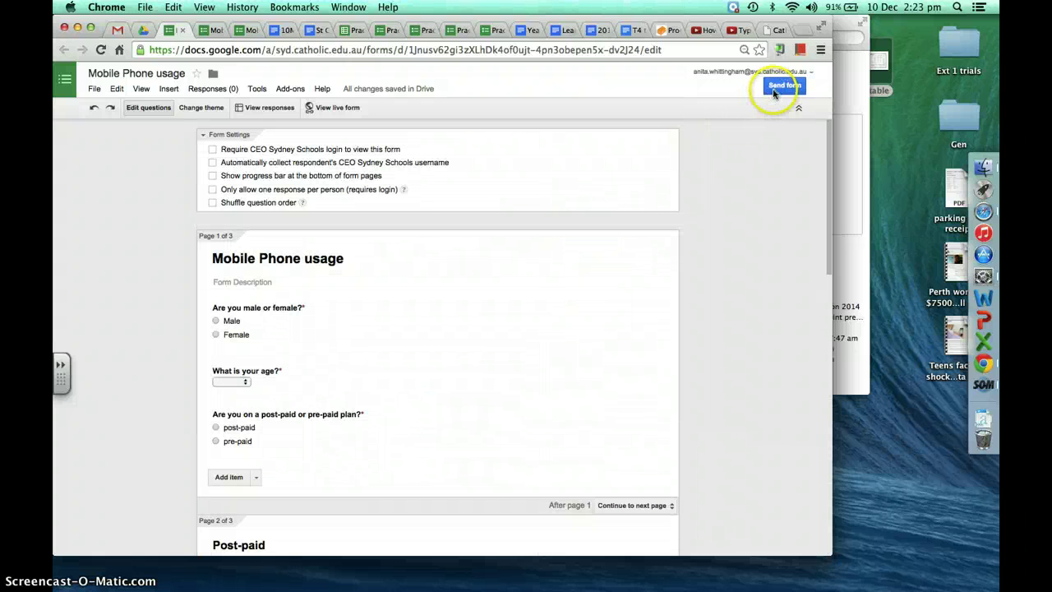
click(781, 86)
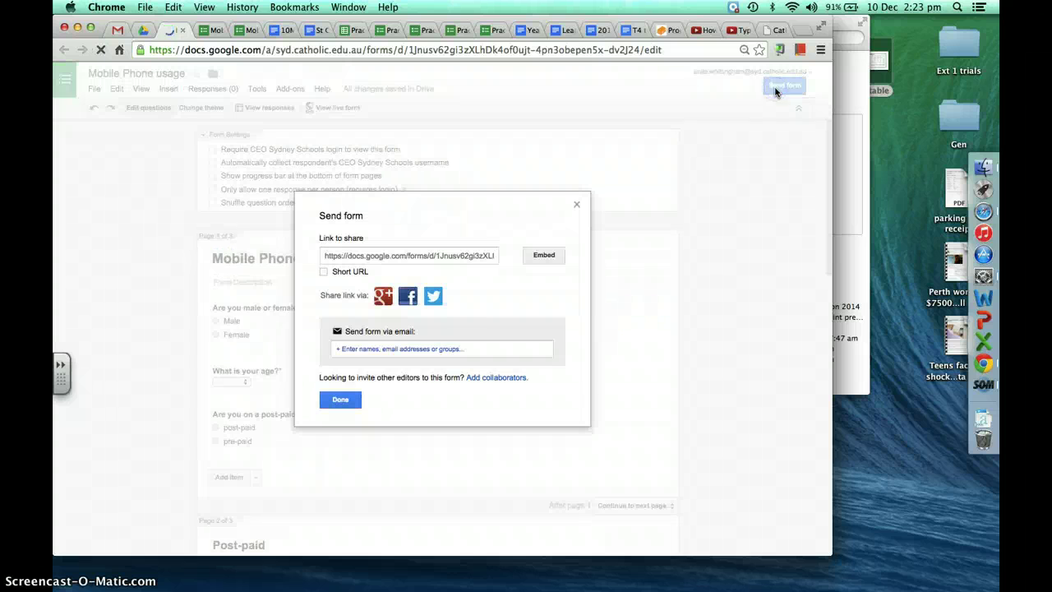
click(391, 353)
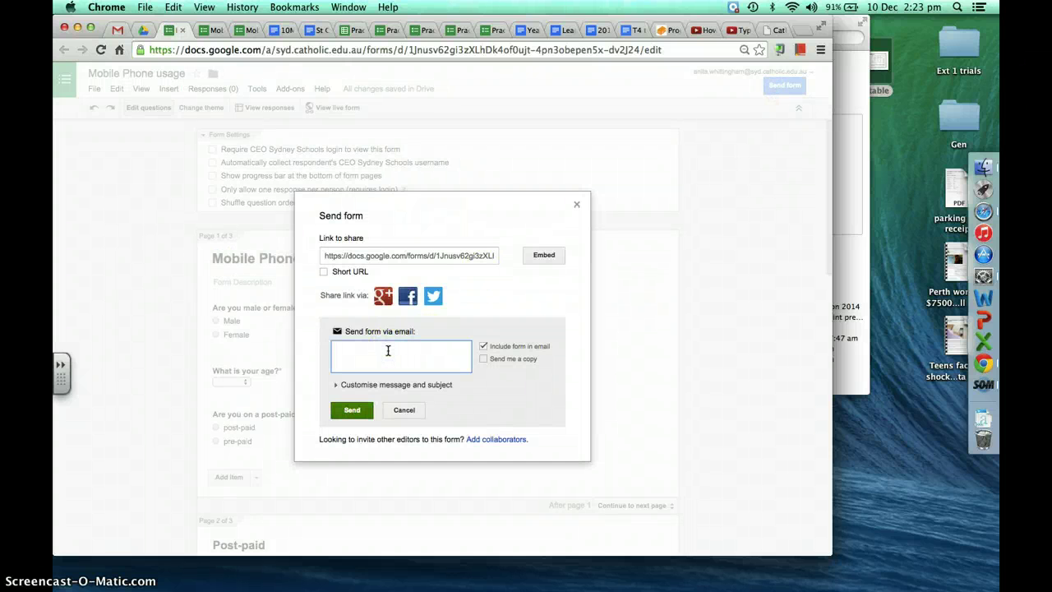
text(julie)
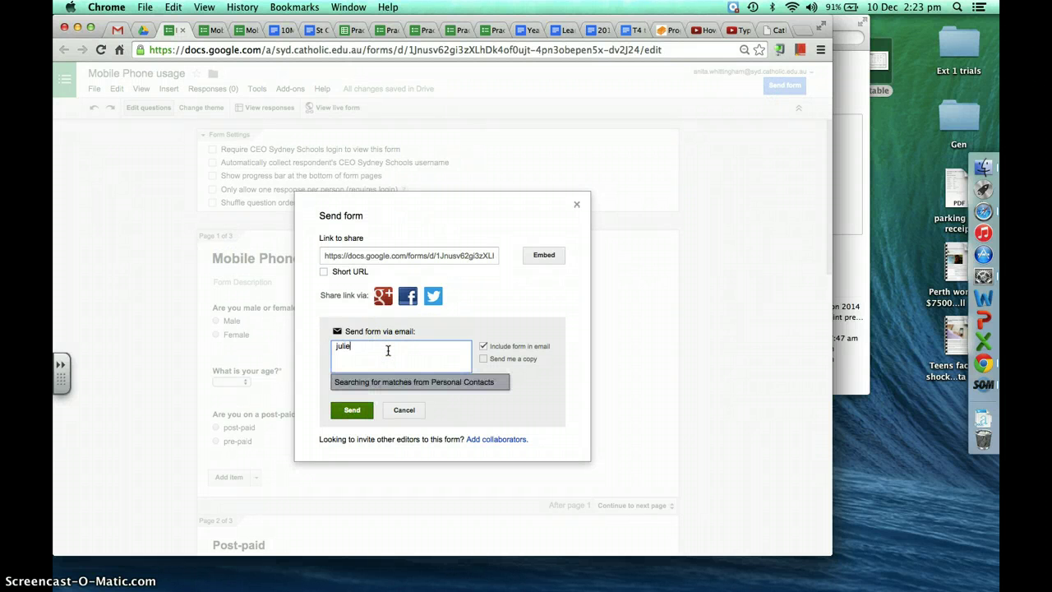
key(Return)
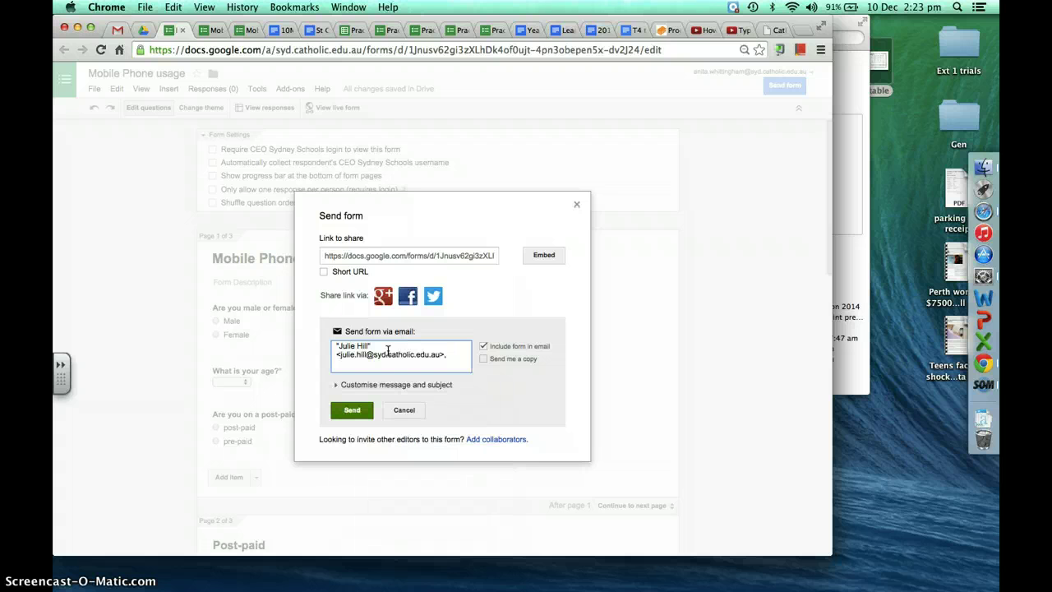
text(paul)
key(Return)
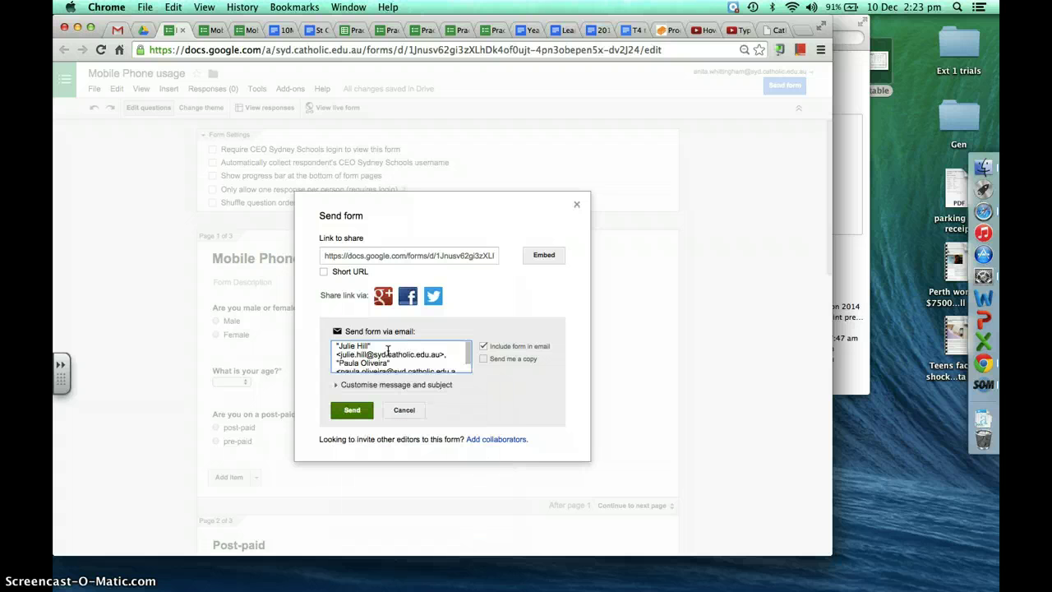
Add the custom message "Hi, Please complete this survey for my assignment. Thanks" with "Hi," on its own line, and send the form
click(343, 386)
click(370, 425)
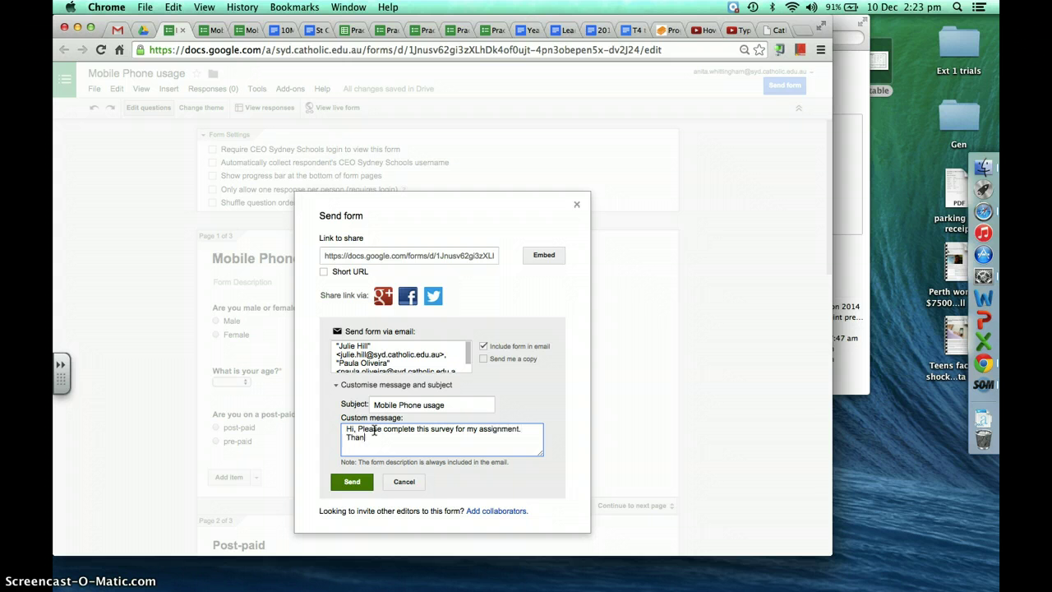
click(359, 430)
key(Return)
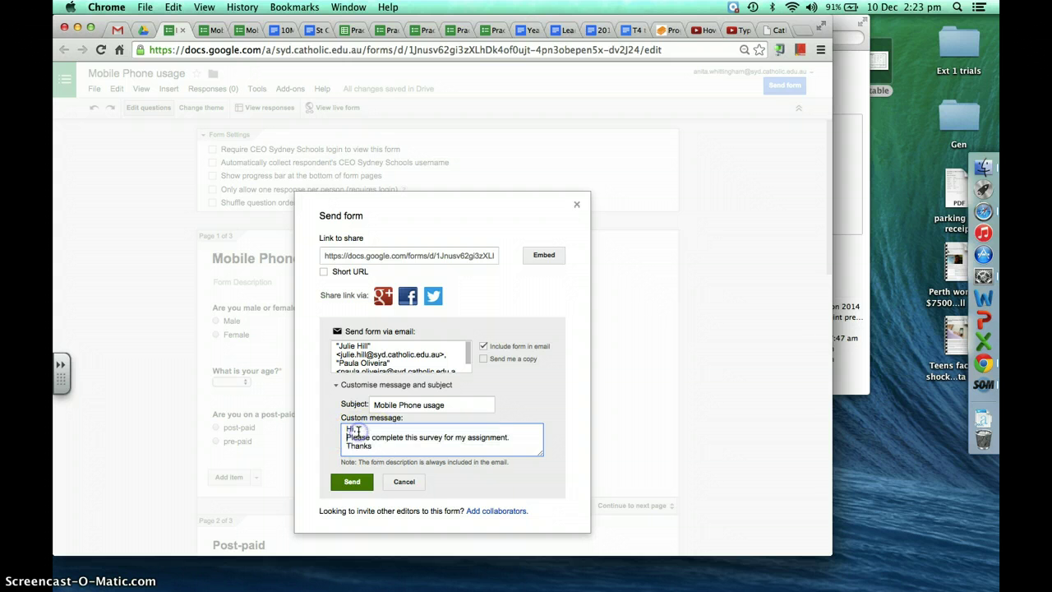
click(353, 484)
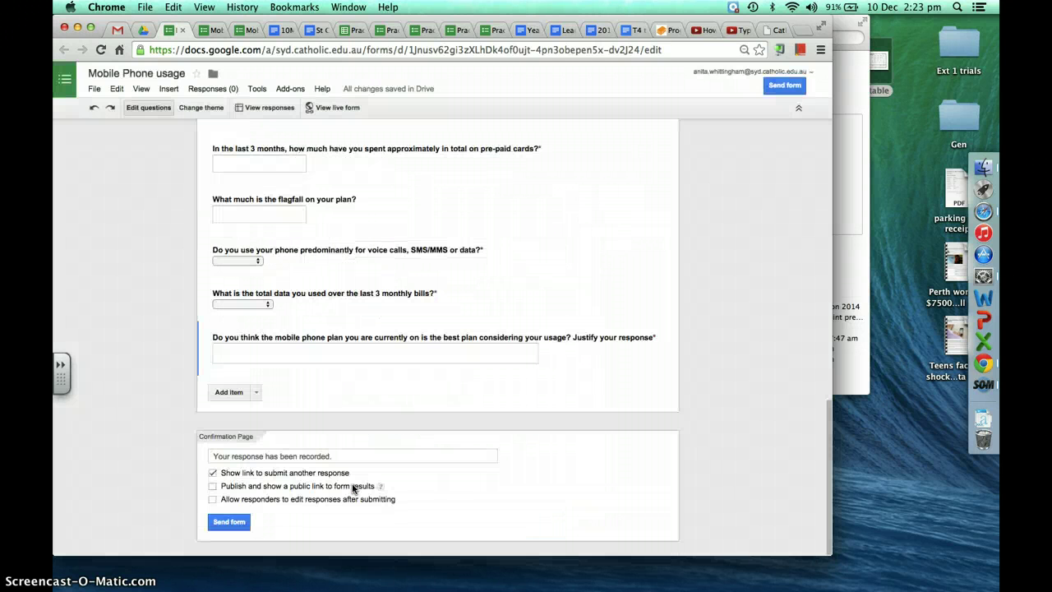
Reopen the form's sending options from the form editor and select the whole share link for copying
mouse_move(425, 212)
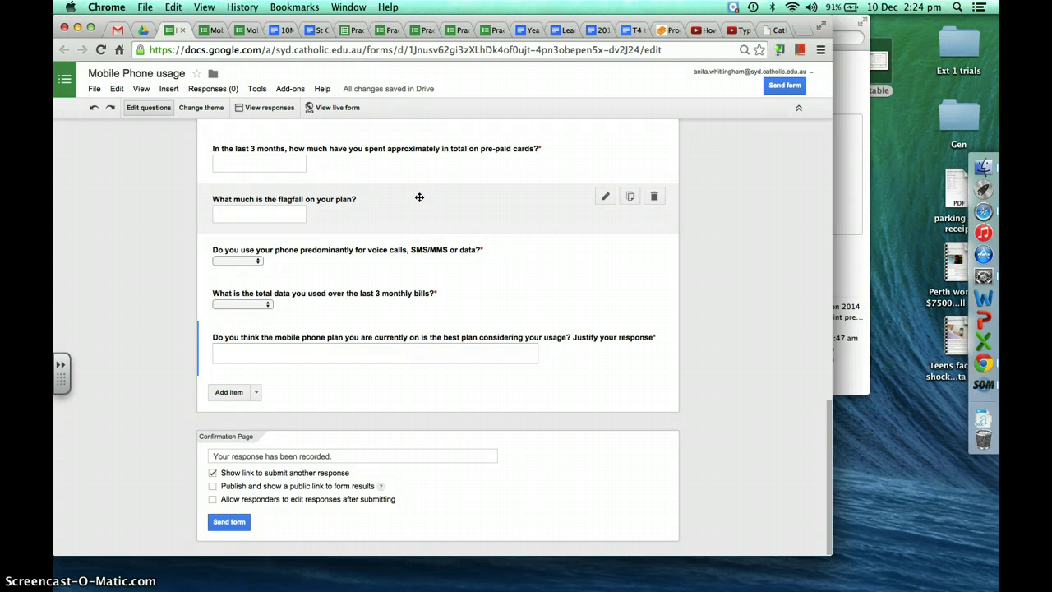
click(210, 29)
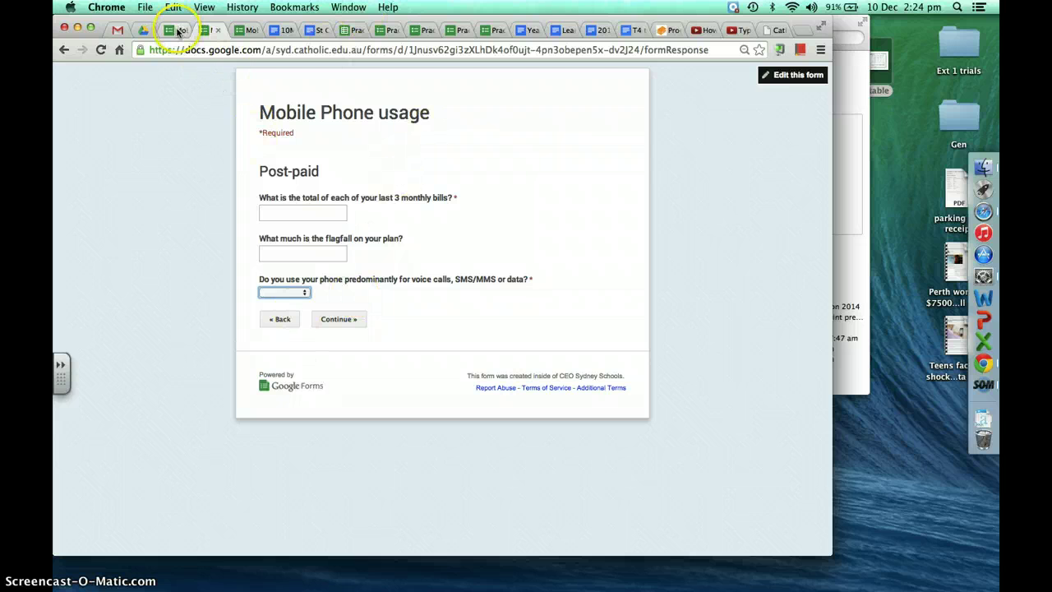
click(176, 31)
click(781, 86)
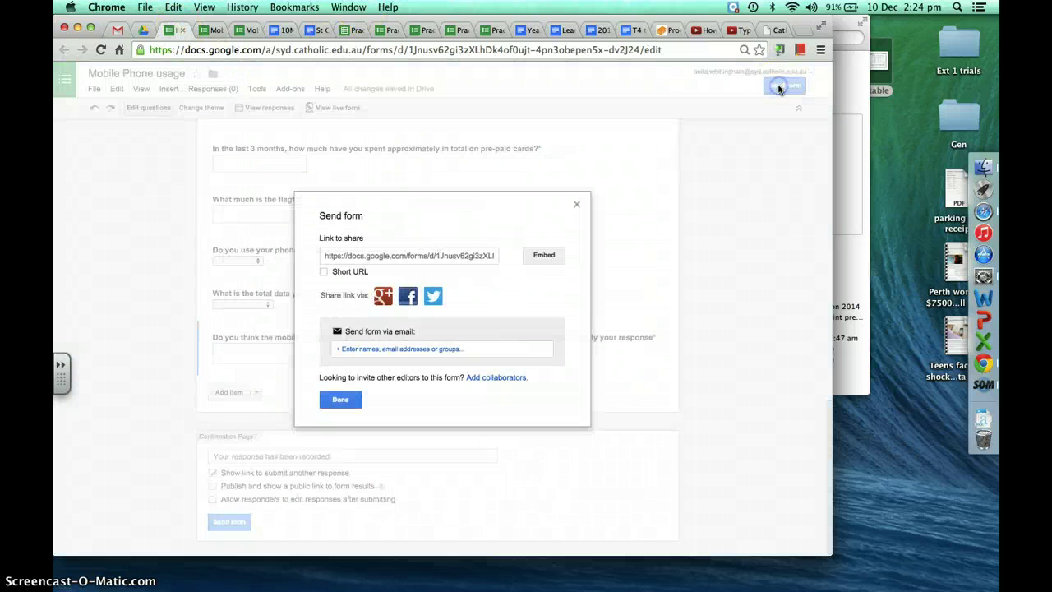
click(438, 255)
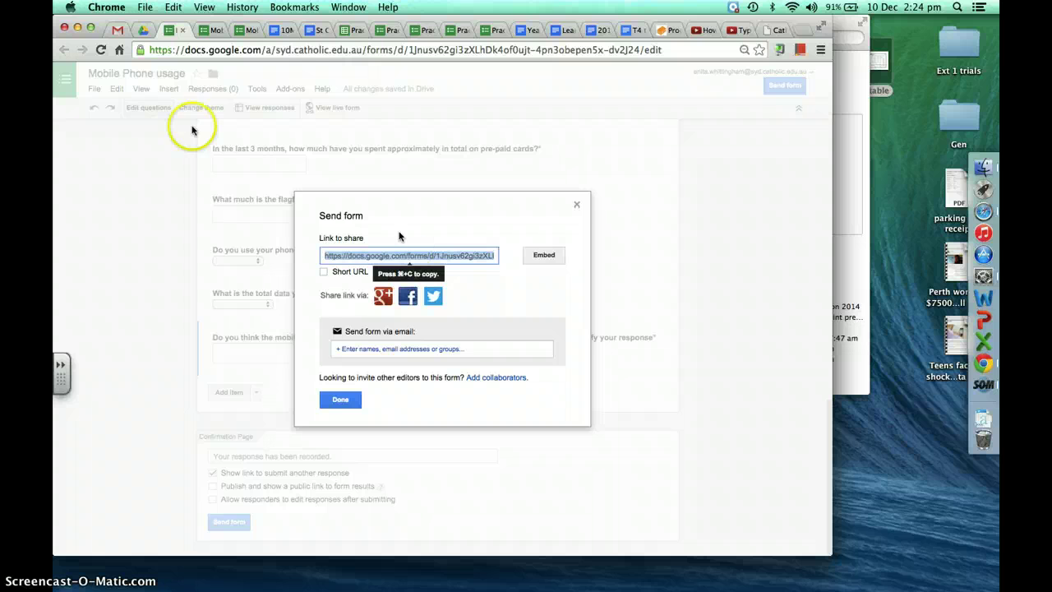
Switch to Gmail, start a new message and paste the form's share link into the body above the signature
click(119, 30)
click(105, 145)
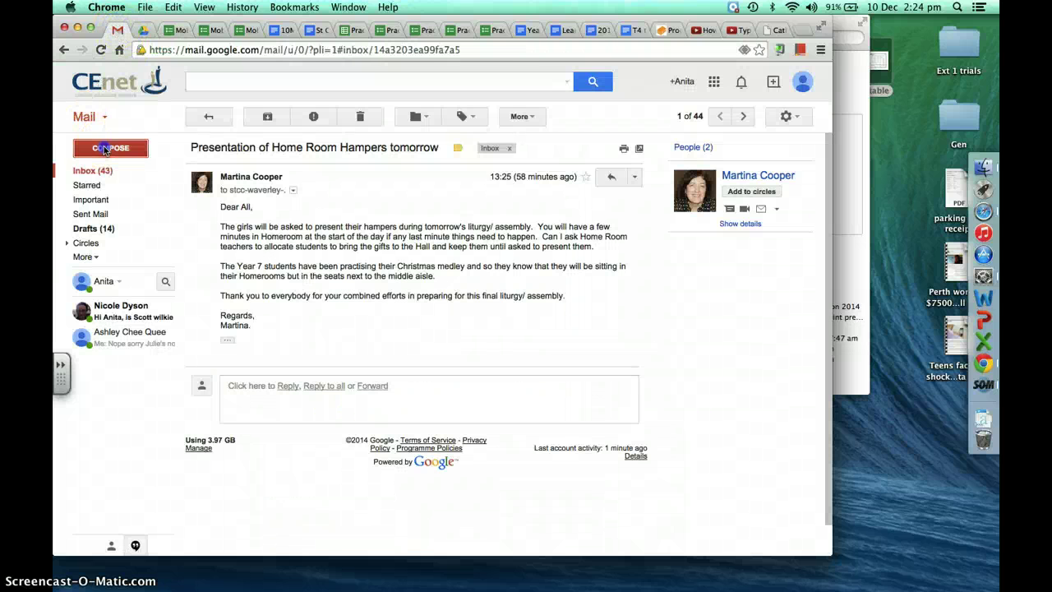
click(786, 220)
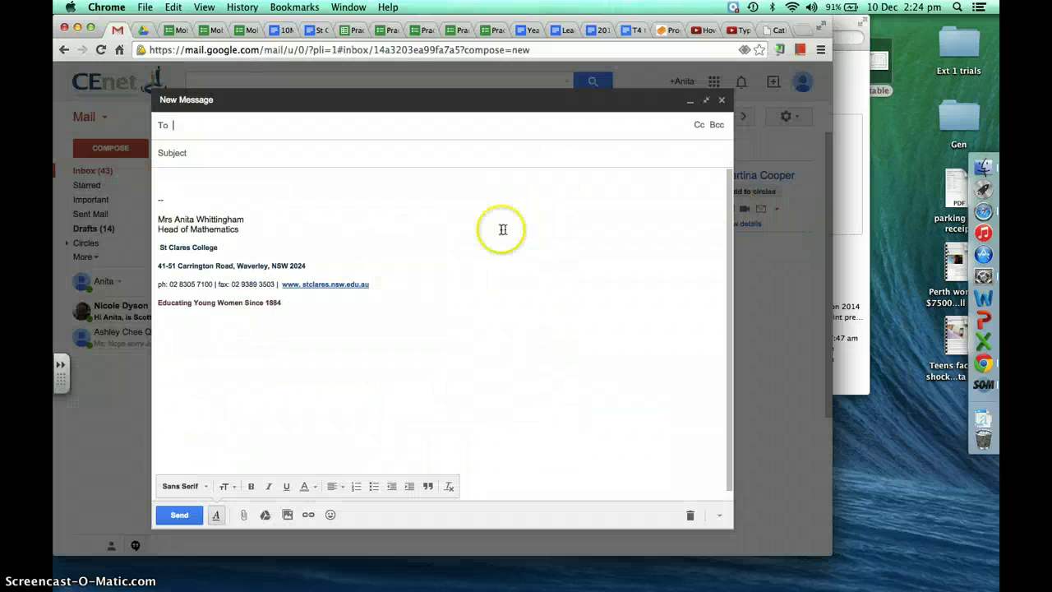
click(229, 189)
text(https://docs.google.com/forms/d/1Jnusv62gi3zXLhDk4of0ujt-4pn3obepen5x-dv2J24/viewform?usp=send_form)
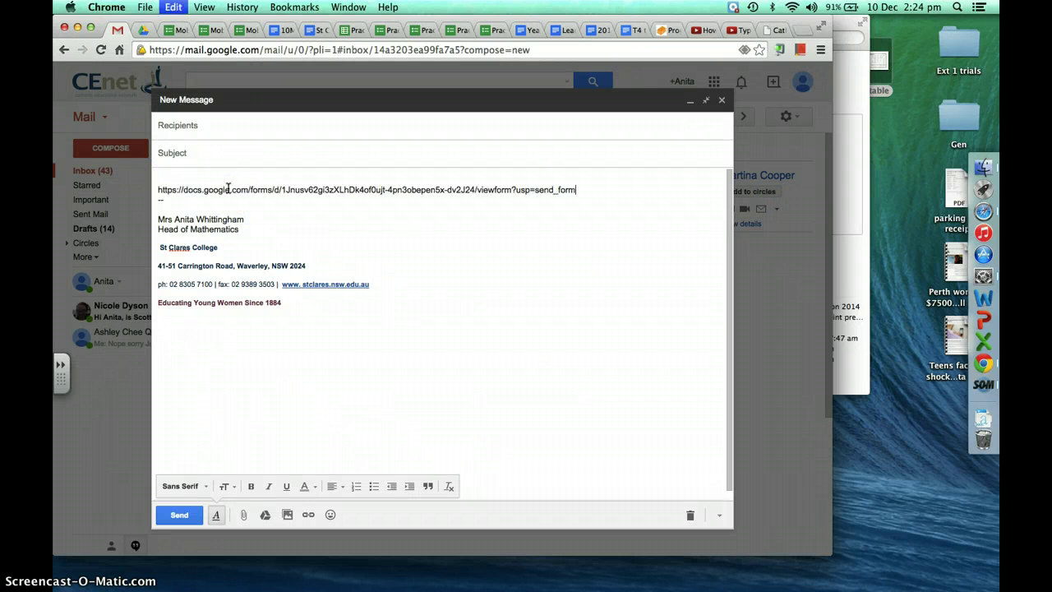
Add two line breaks between the form link and the signature, and visit the message's empty recipients and subject fields
key(Return)
key(Return)
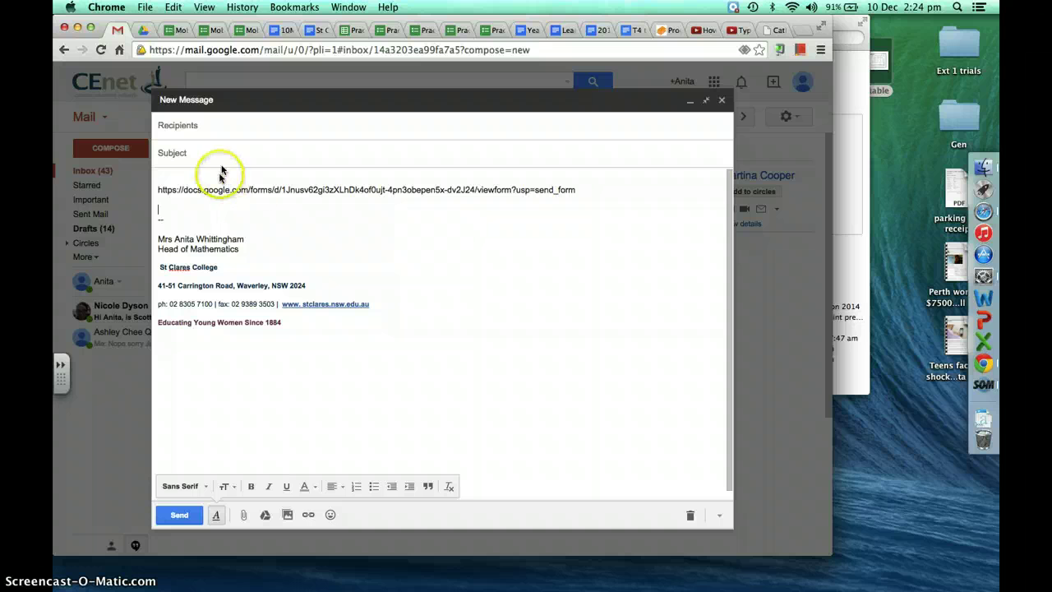
click(189, 126)
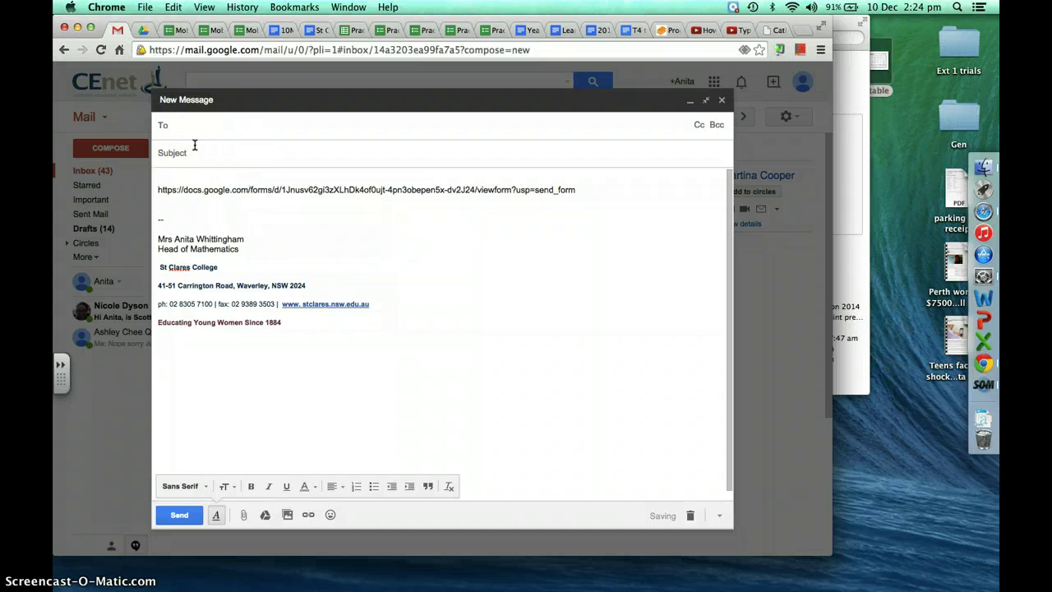
click(189, 153)
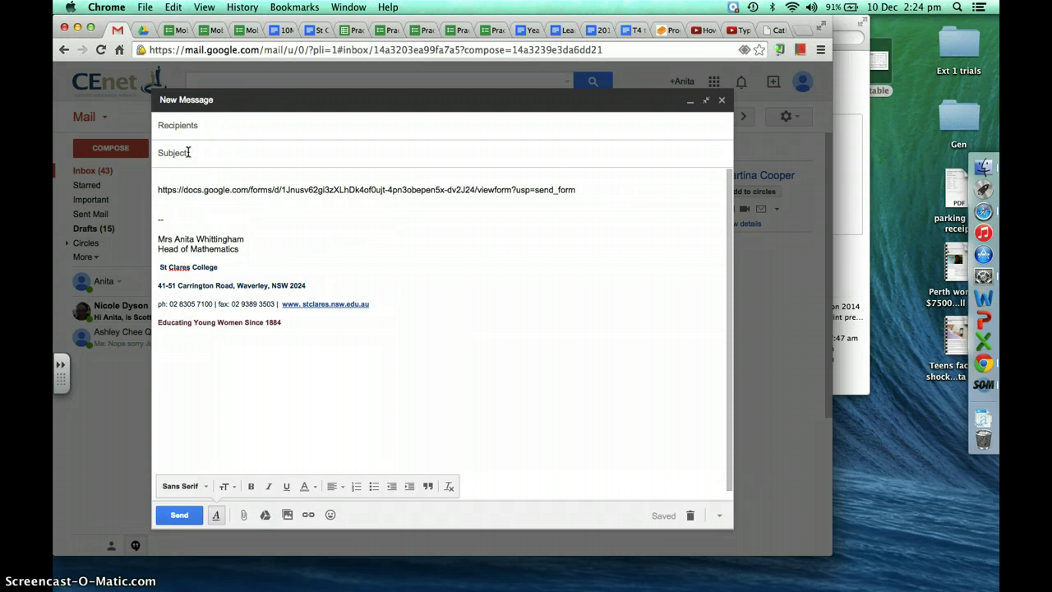
Return to the form editor, dismiss the sending options, and open the live form to copy its whole web address
click(207, 31)
click(178, 31)
click(345, 401)
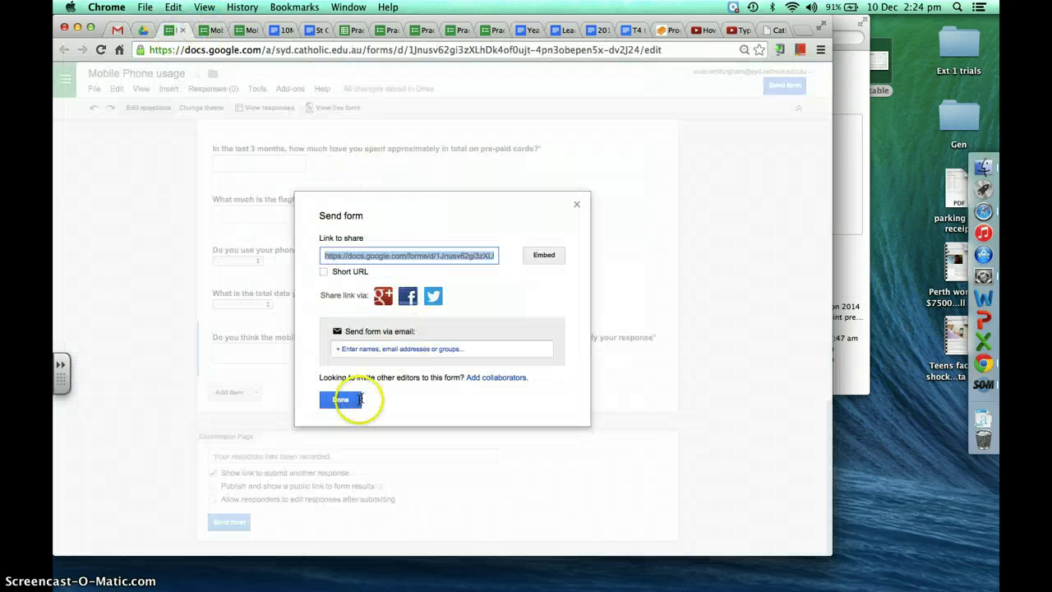
click(325, 107)
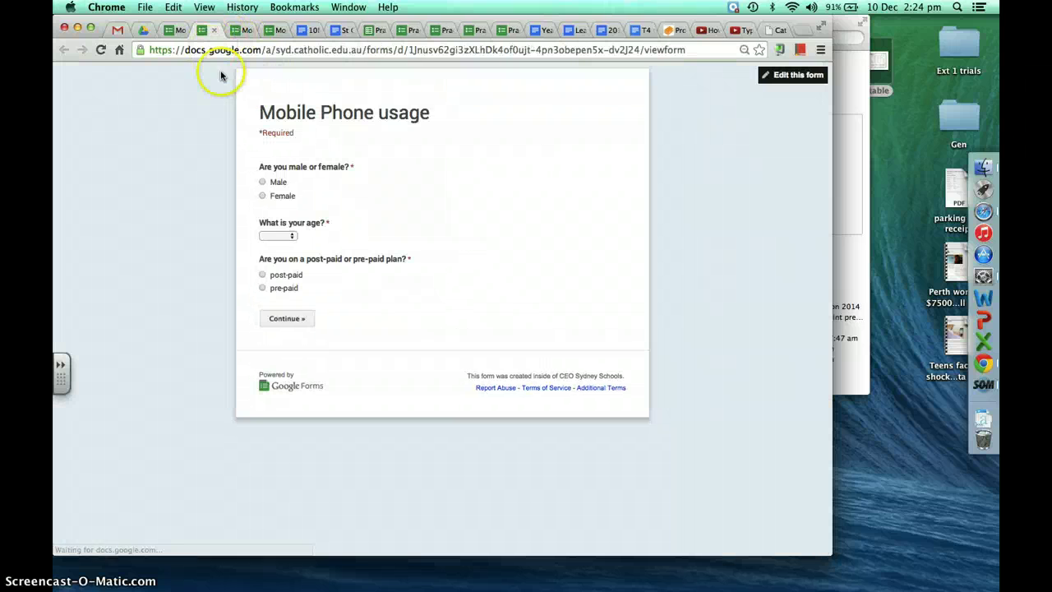
click(271, 50)
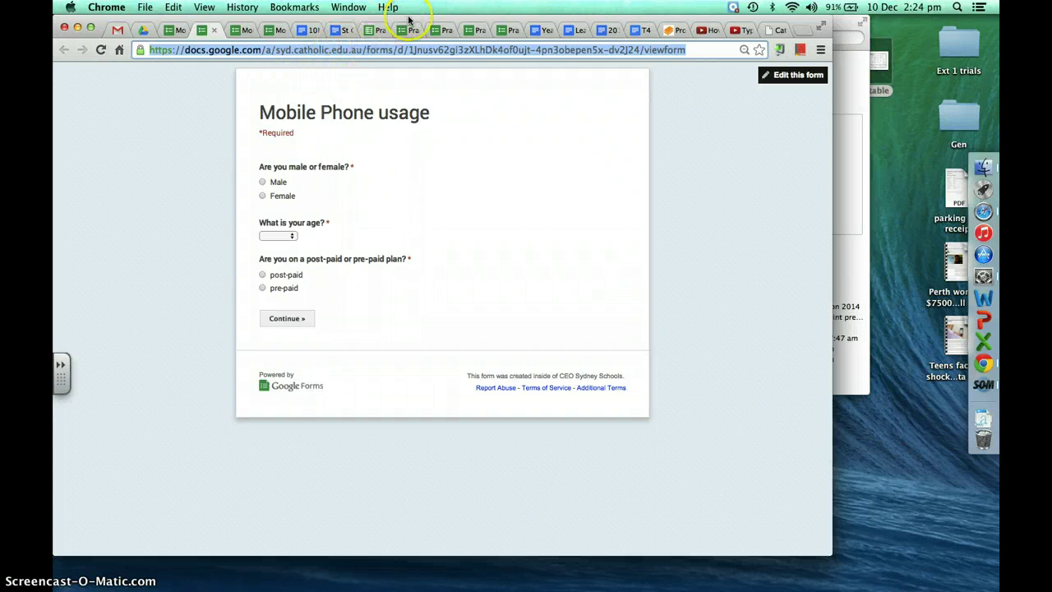
In the Communications Task Scaffold document, link the first "here" in the Google Form Construction row to the copied live form address
click(573, 31)
click(541, 31)
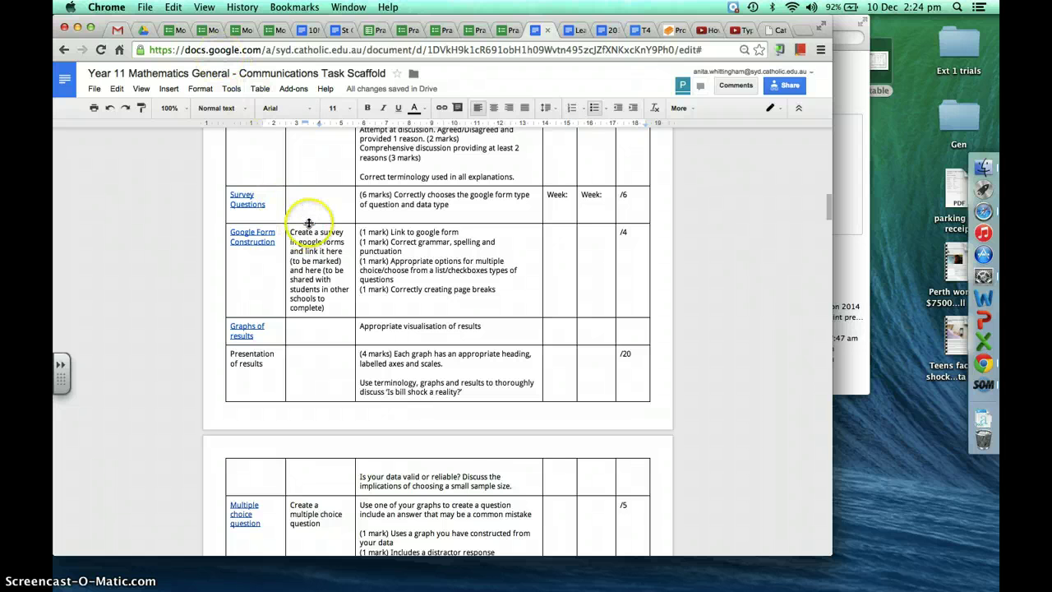
click(345, 251)
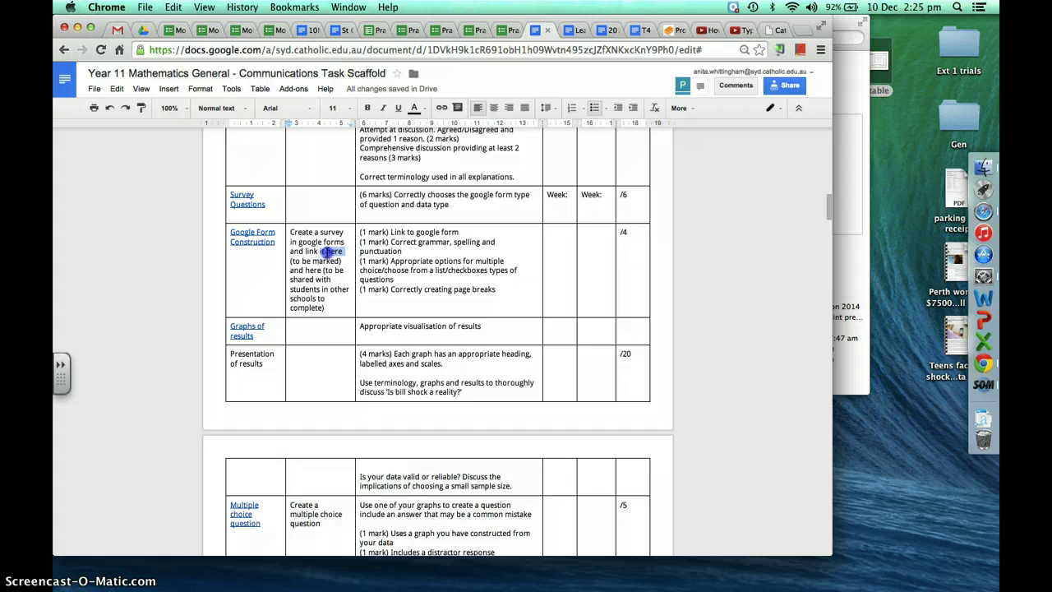
click(442, 107)
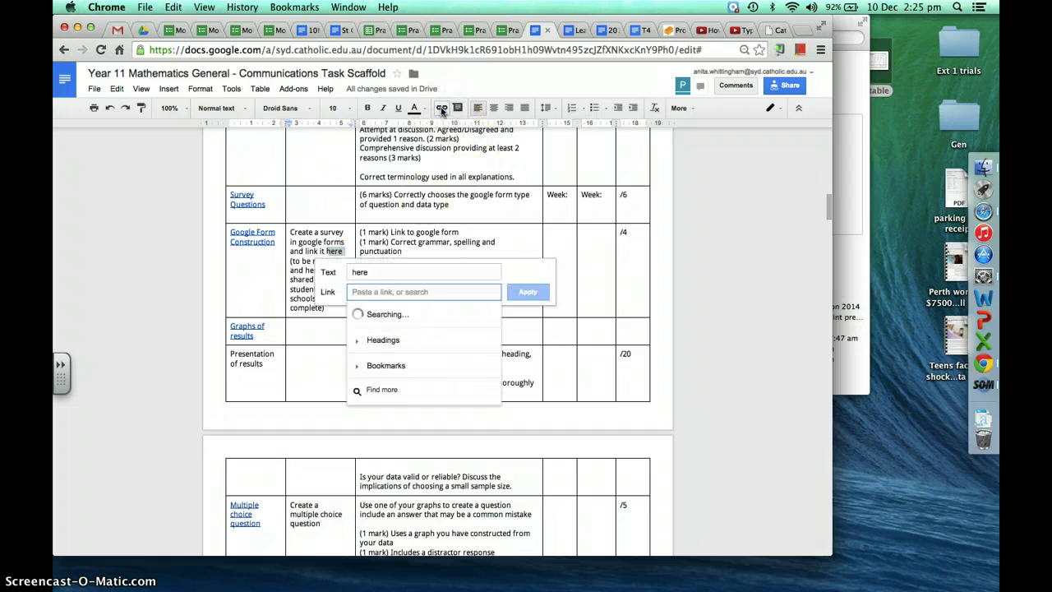
key(super+v)
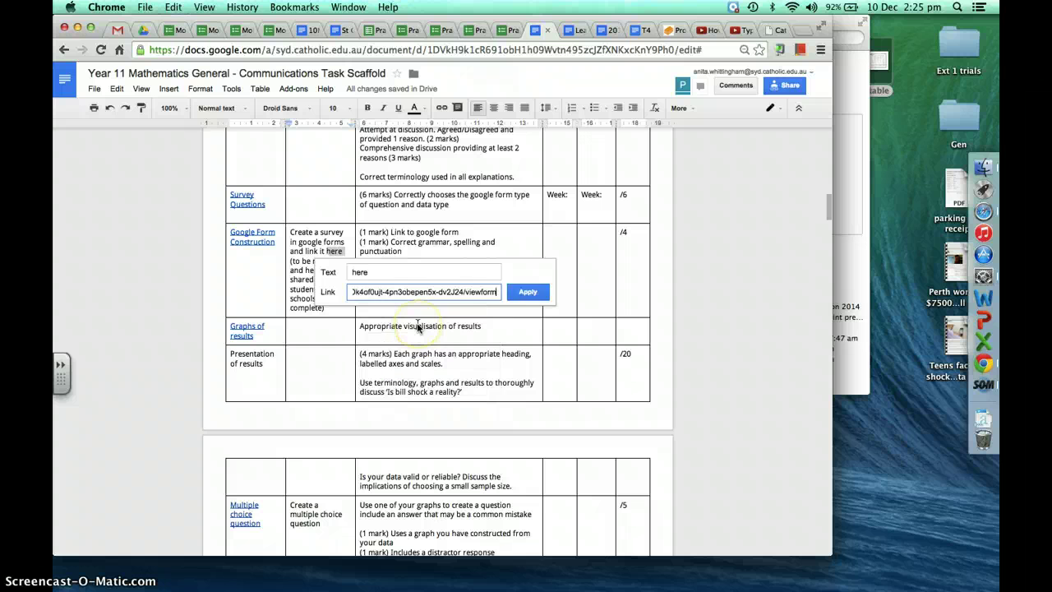
click(528, 292)
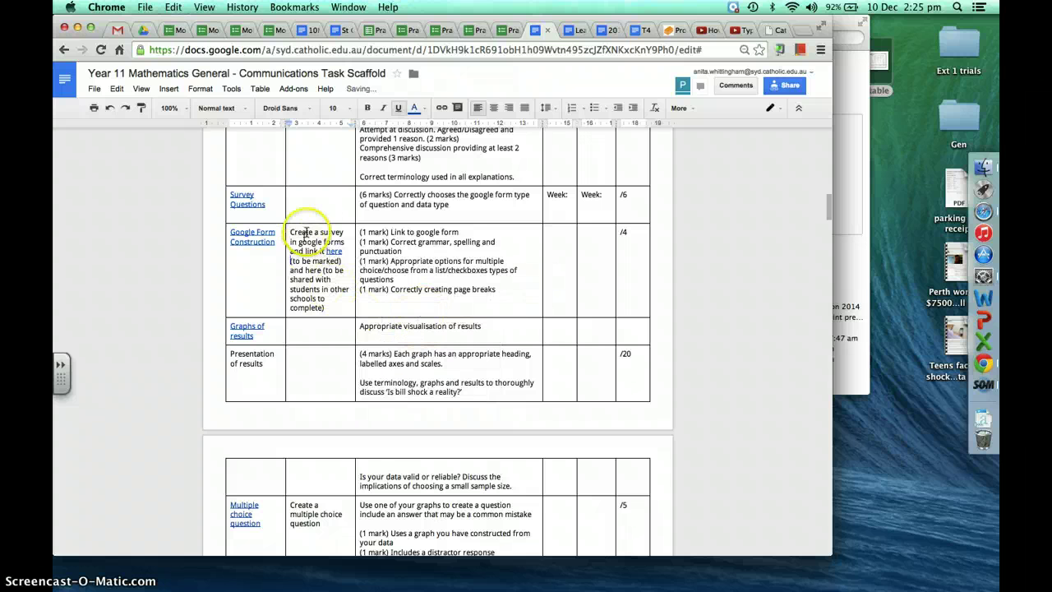